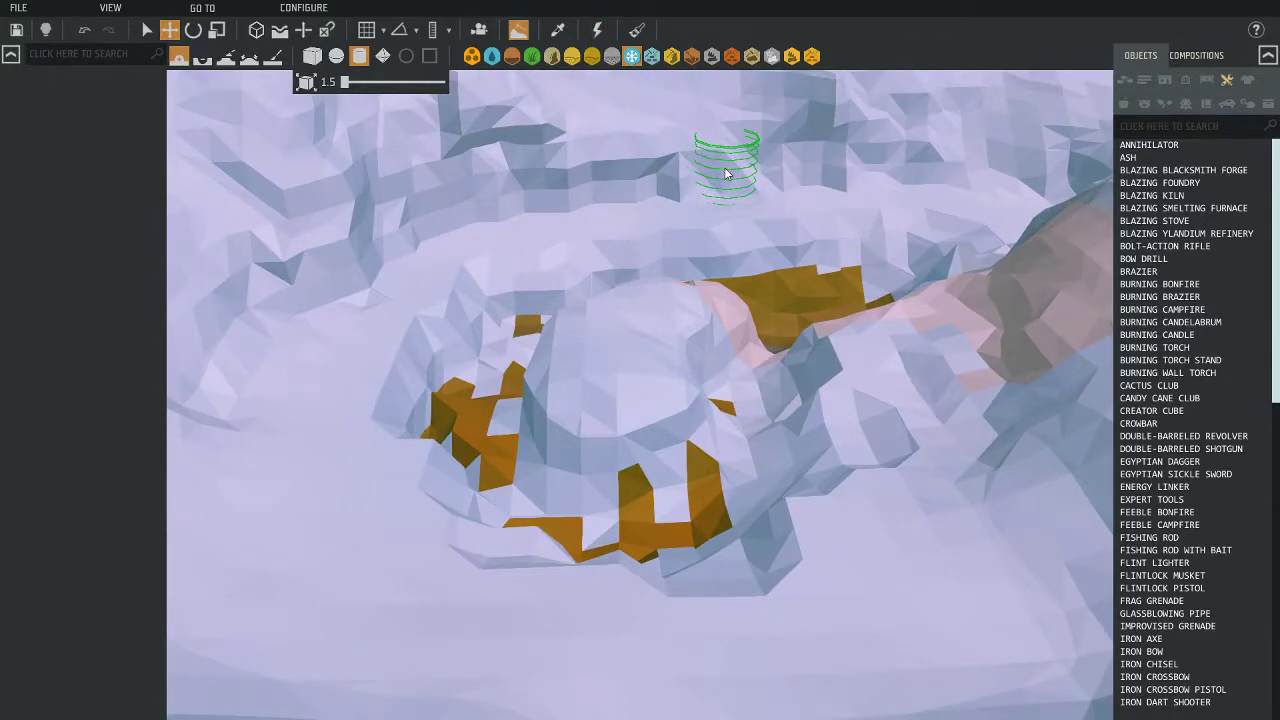
Walk the character around the partly snow-covered mound and the nearby buildings to inspect the sculpted terrain
mouse_move(726, 174)
right_down()
mouse_move(726, 250)
mouse_move(729, 177)
mouse_move(757, 186)
mouse_move(750, 200)
mouse_move(714, 186)
mouse_move(766, 177)
mouse_move(737, 177)
mouse_move(752, 165)
right_up()
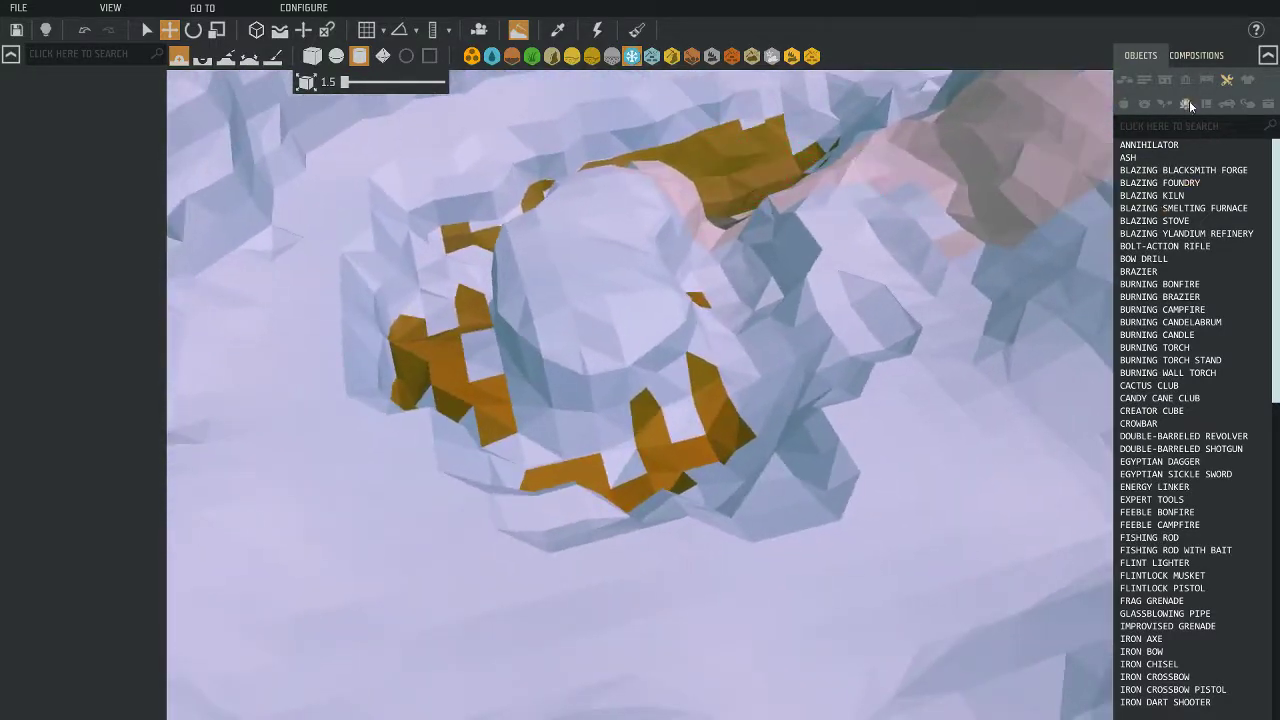
click(1141, 54)
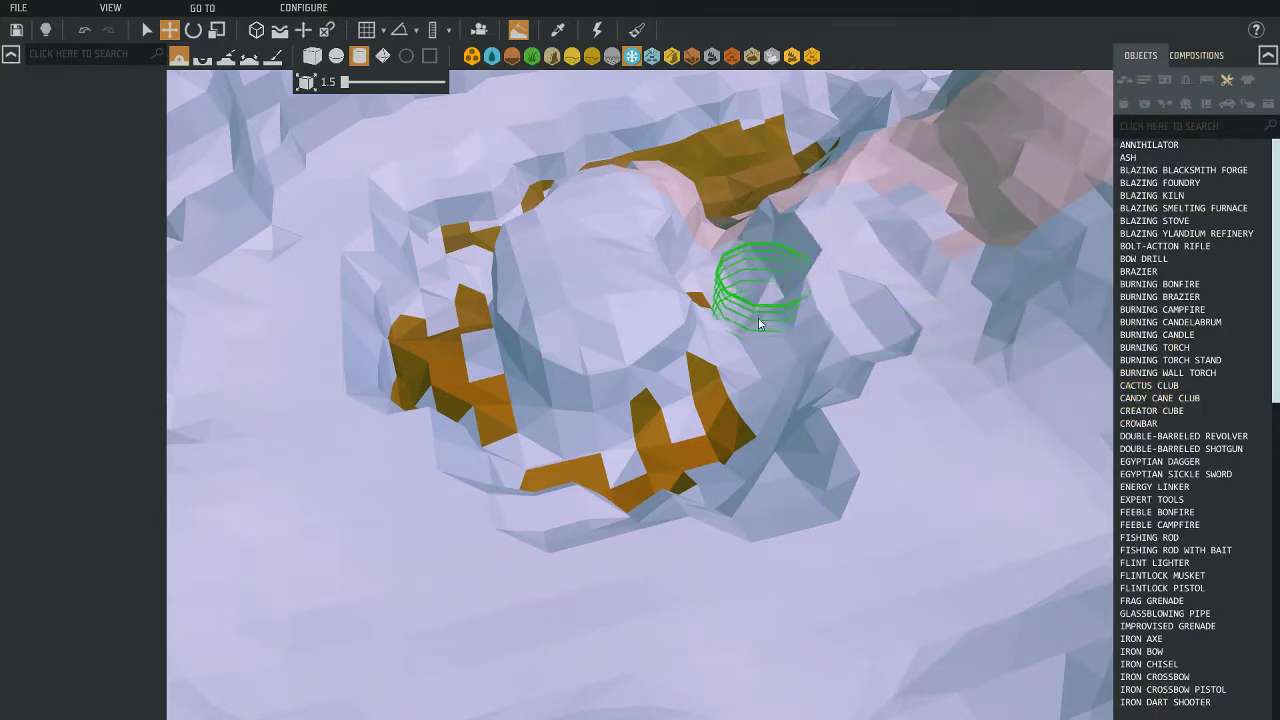
key(Tab)
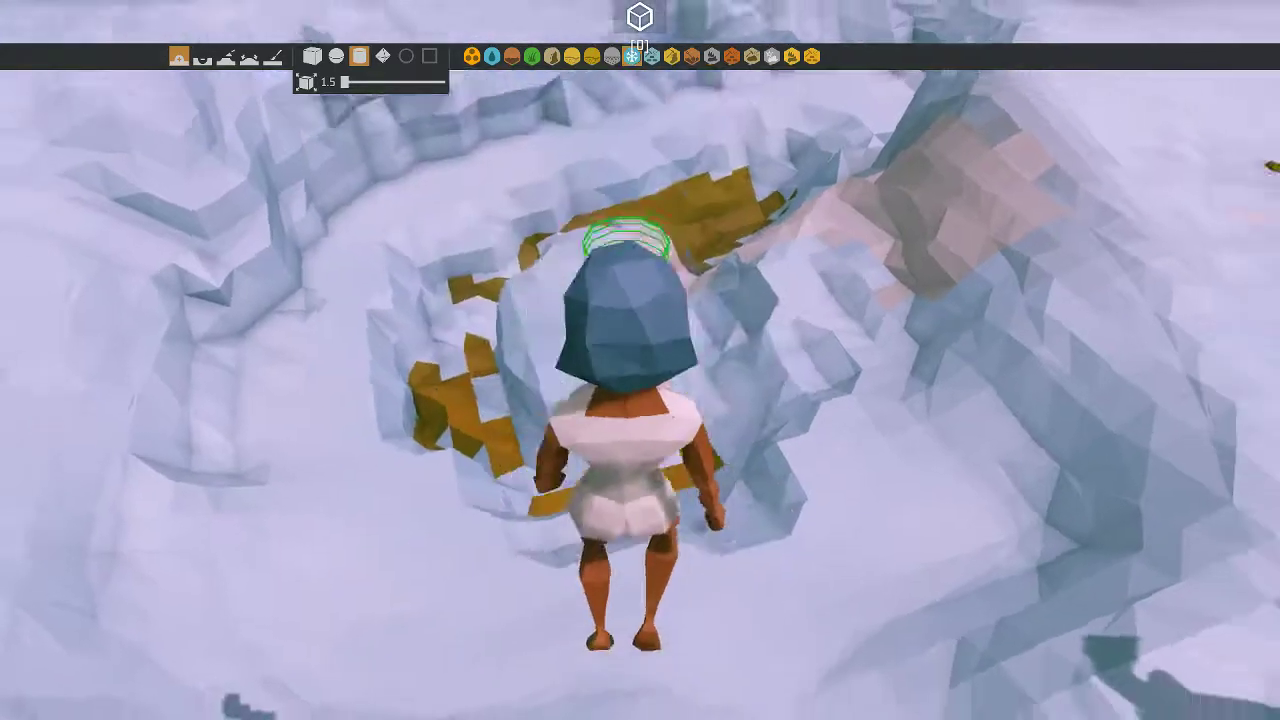
key(w)
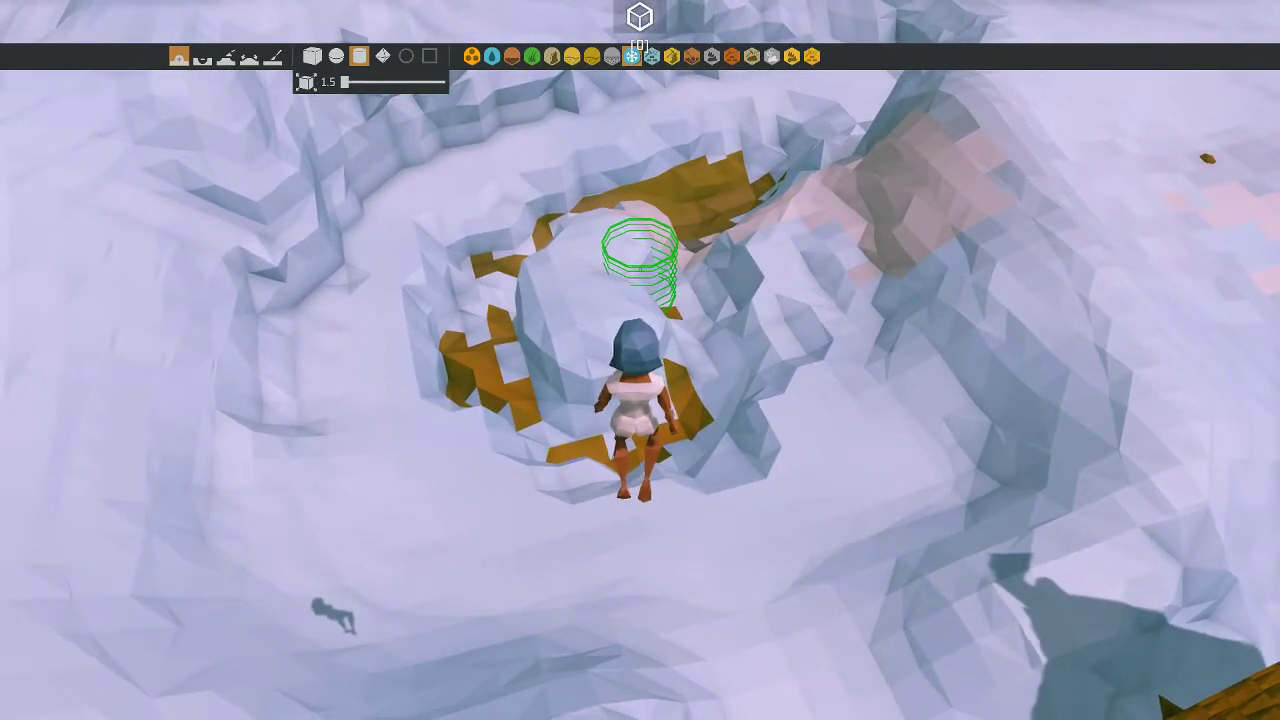
key(w)
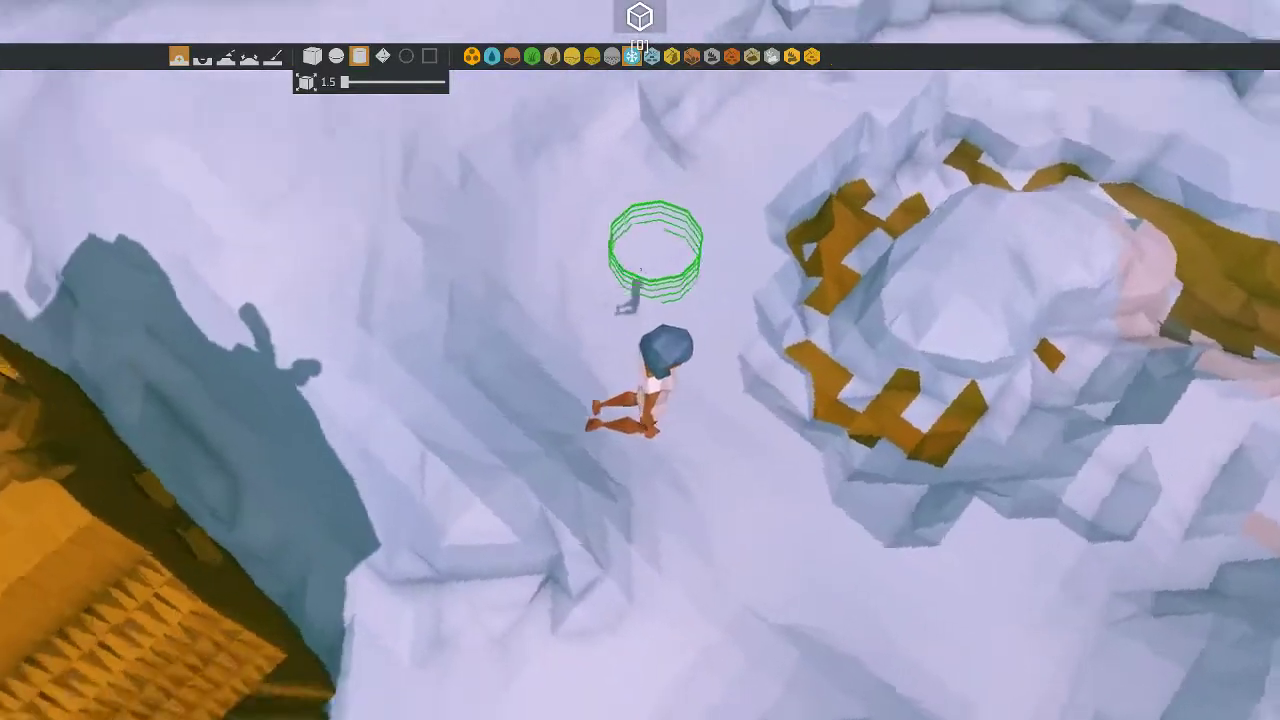
key(w)
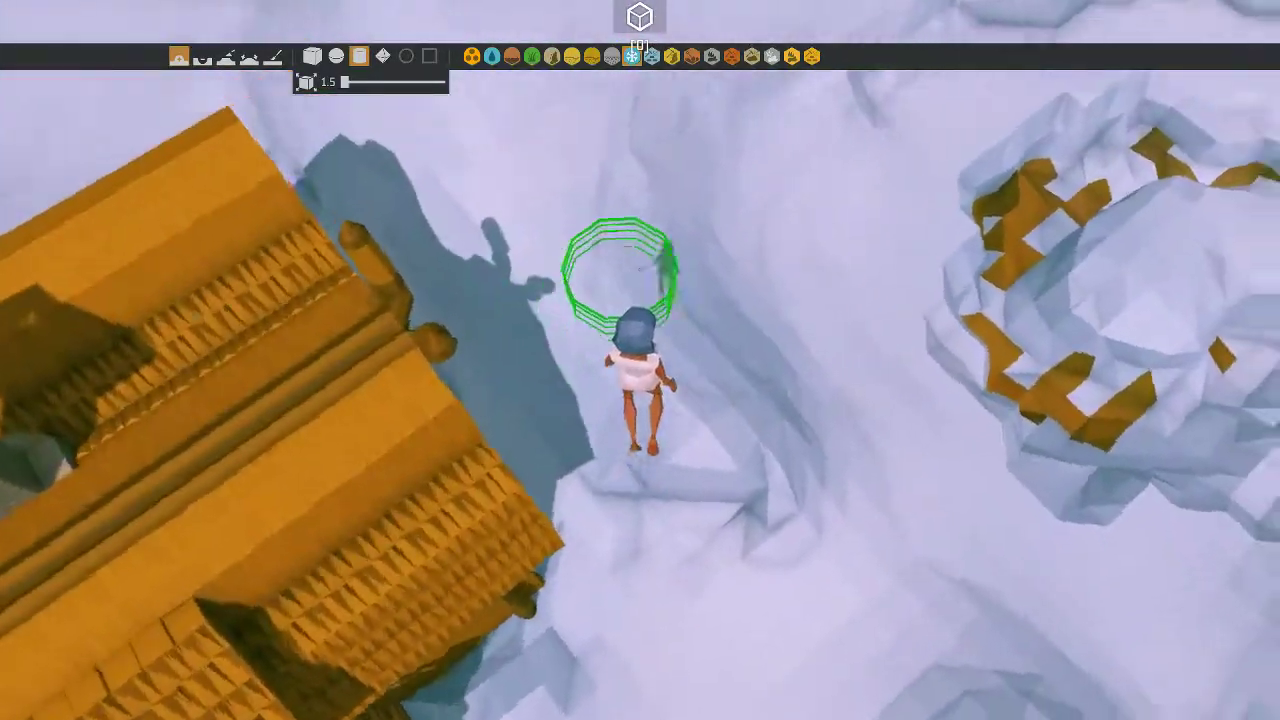
key(w)
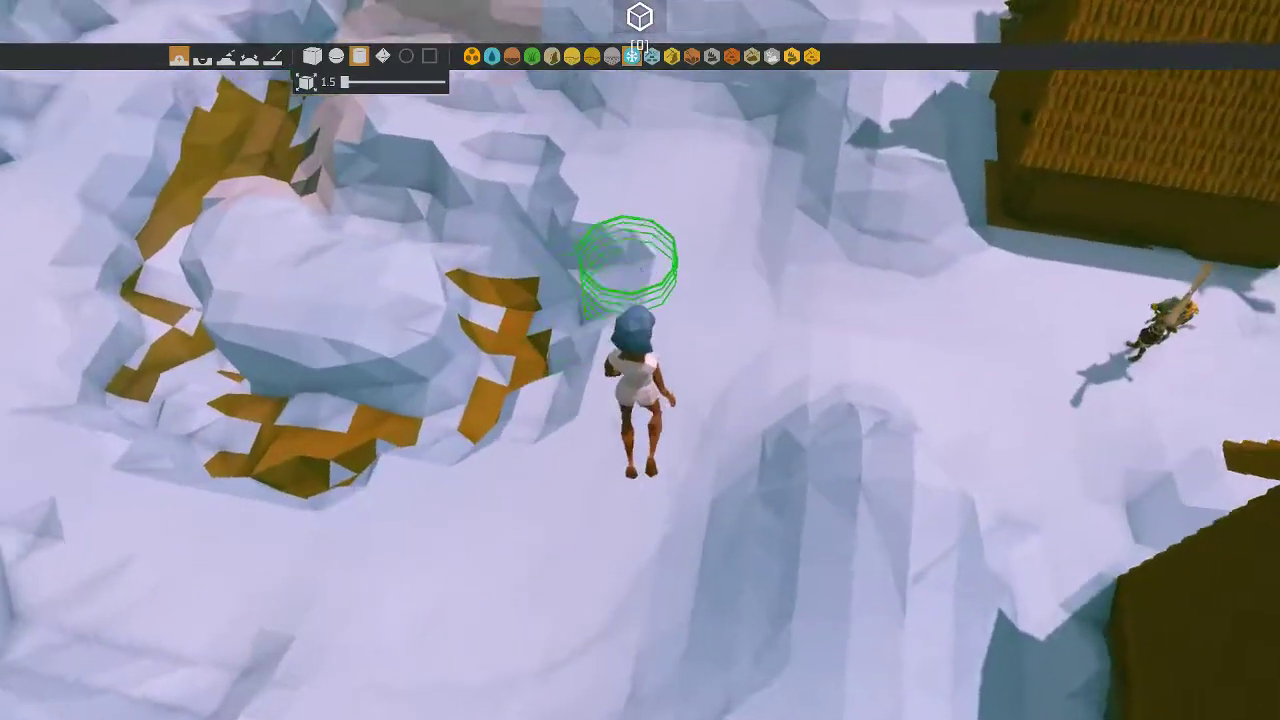
key(w)
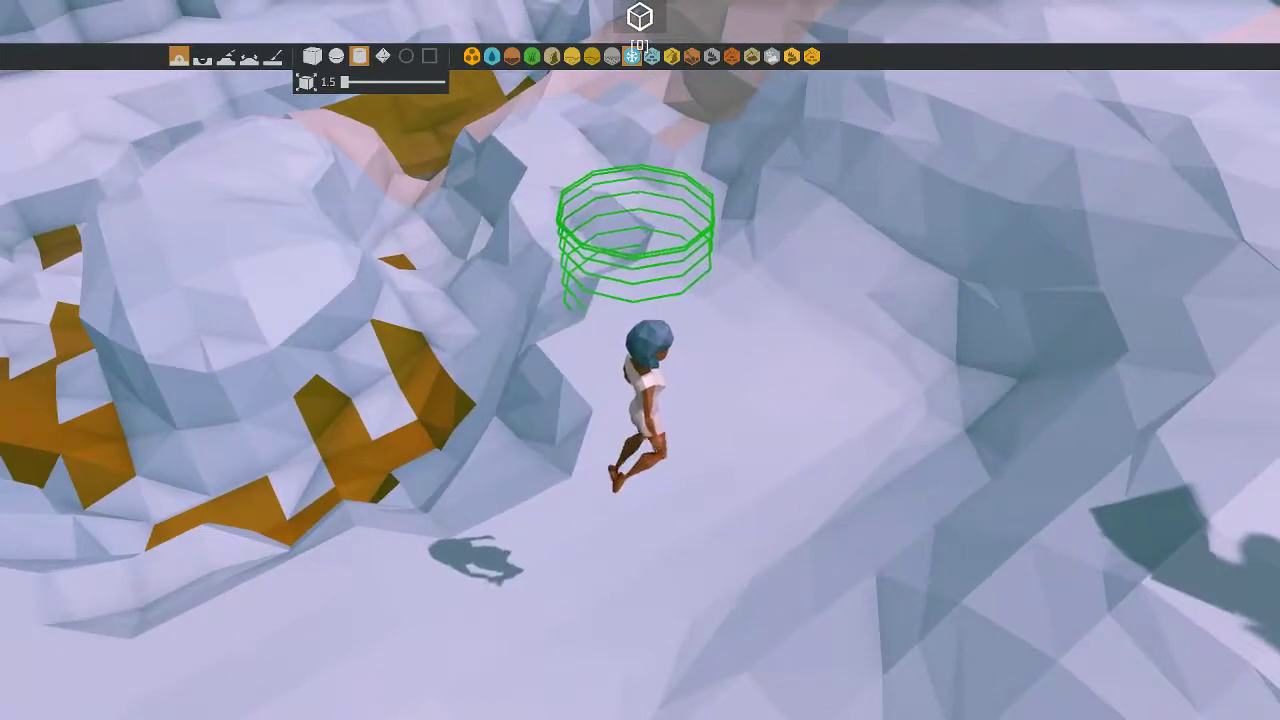
key(w)
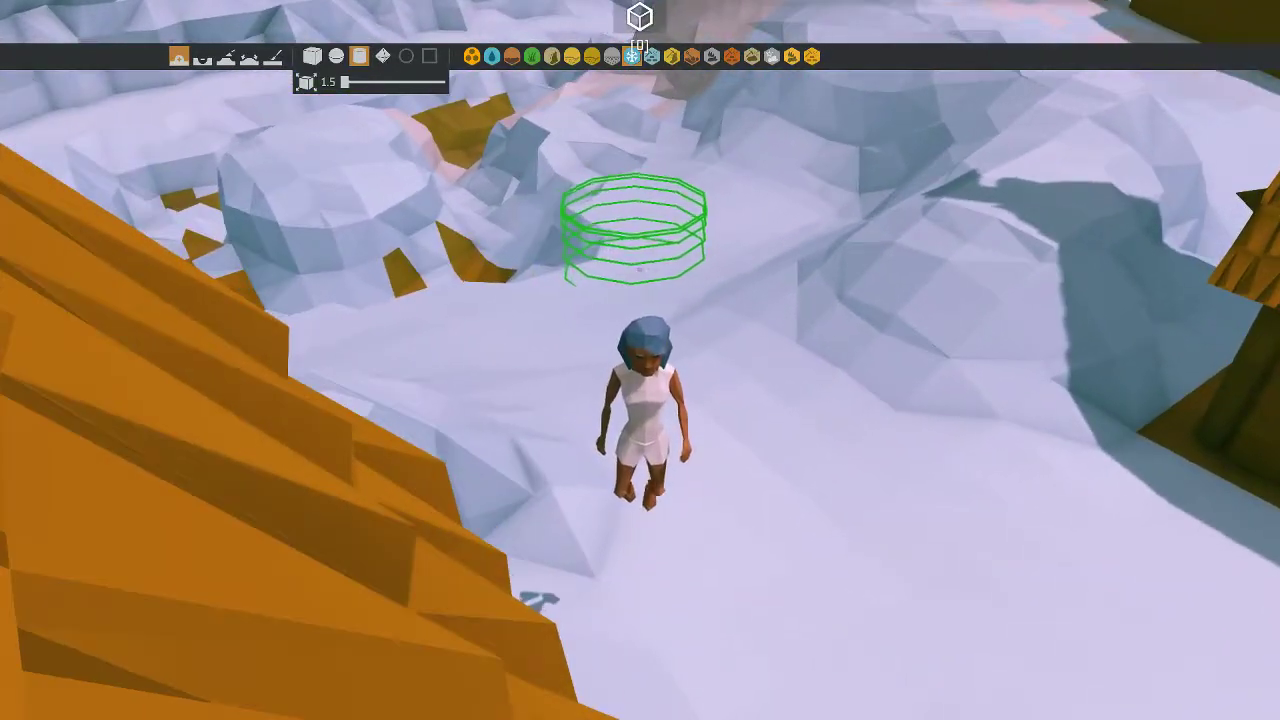
key(w)
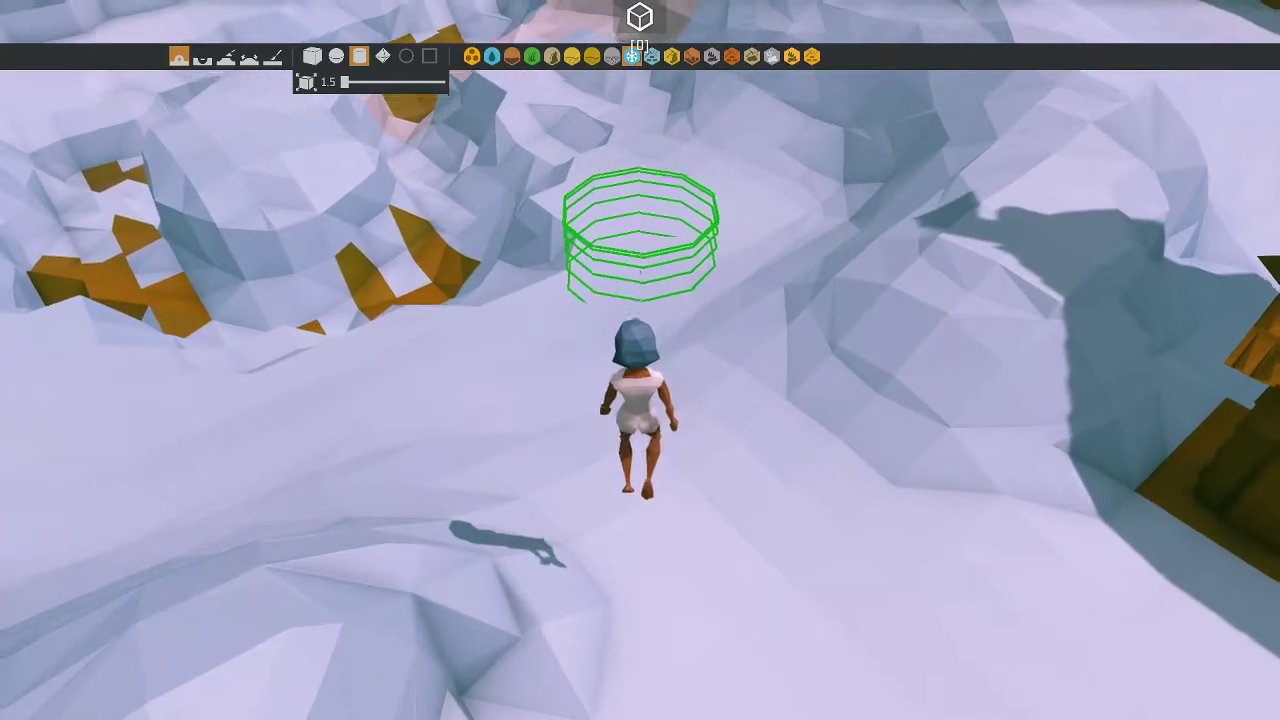
key(w)
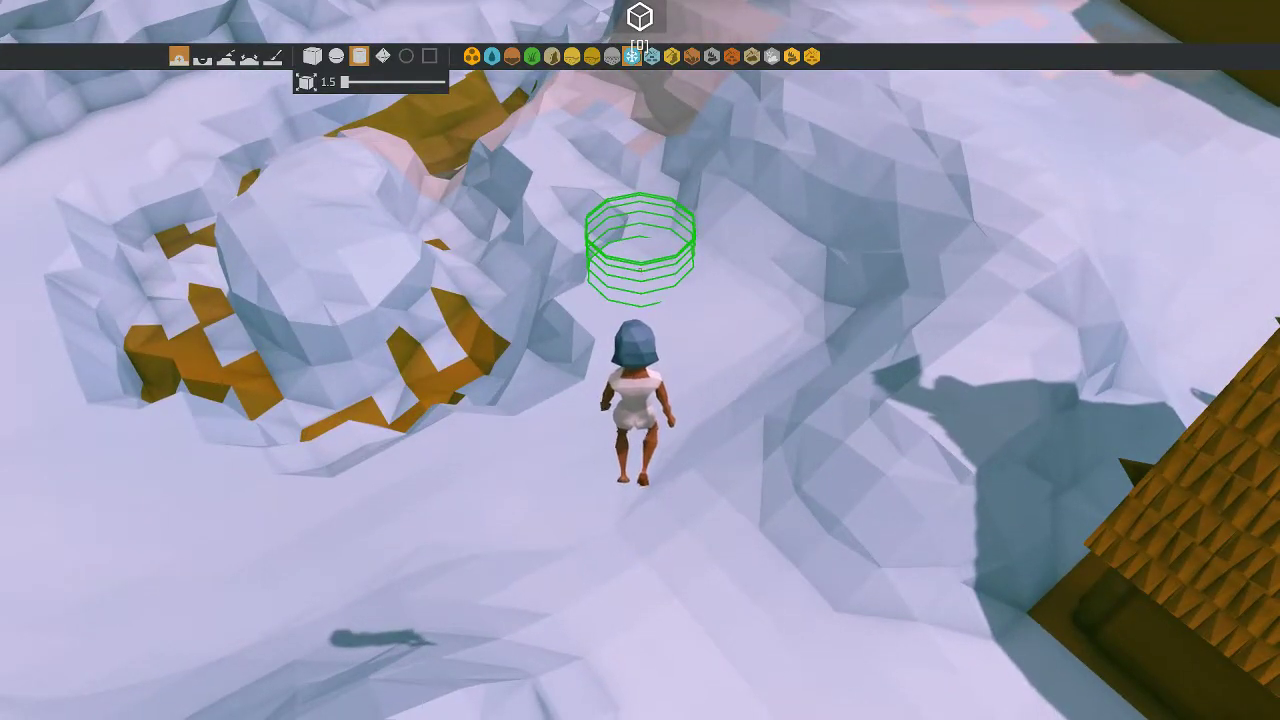
key(w)
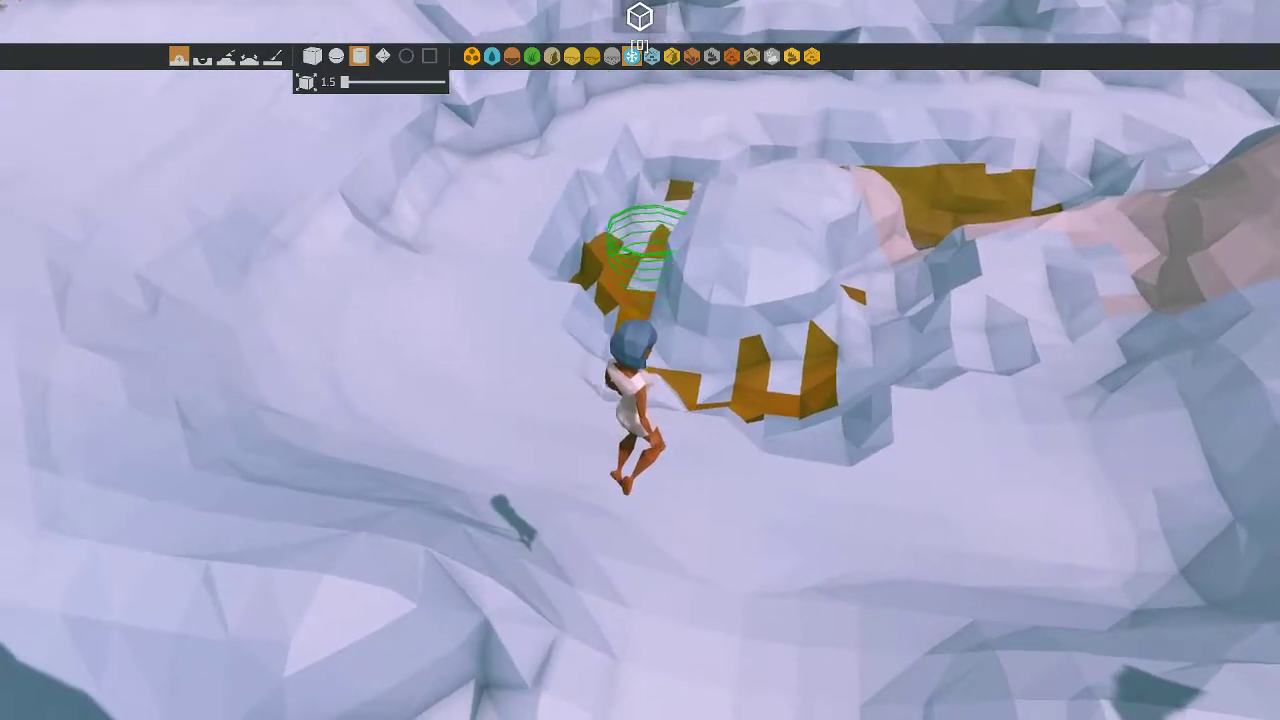
key(Escape)
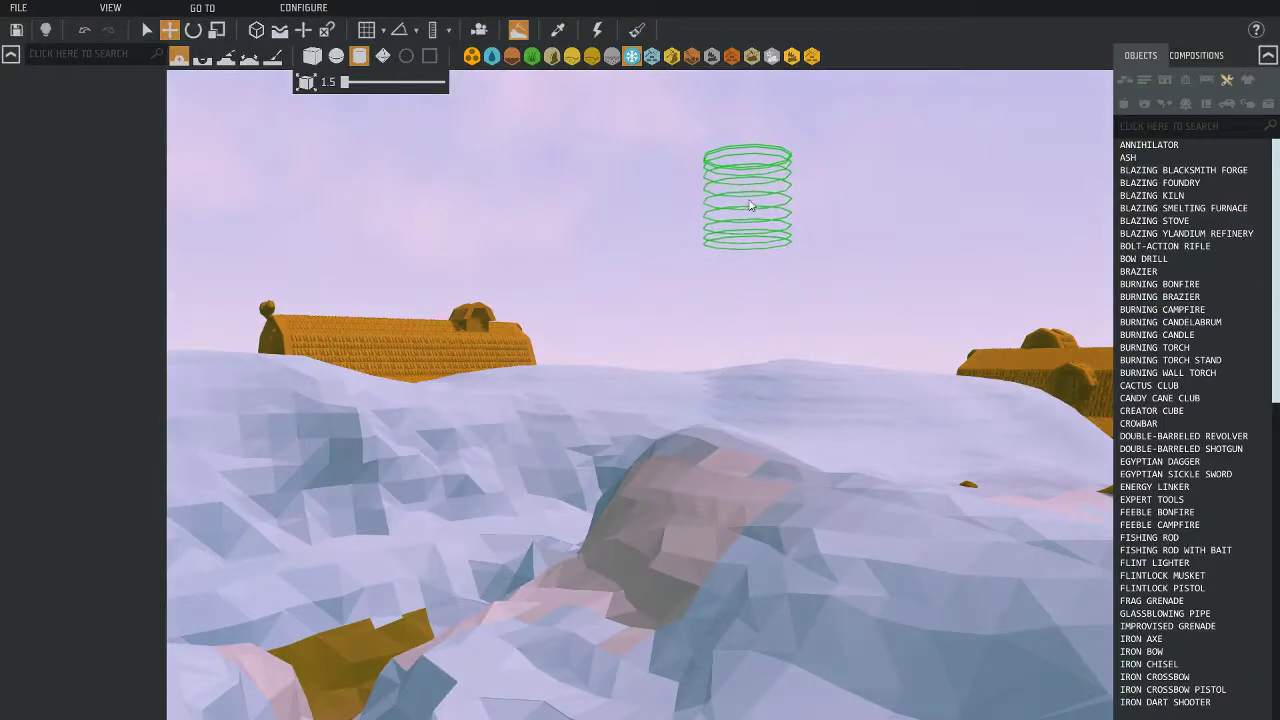
Search the object library for "ter" and place a Terraformer on the snow beside the mound
right_drag(750, 205, 1036, 127)
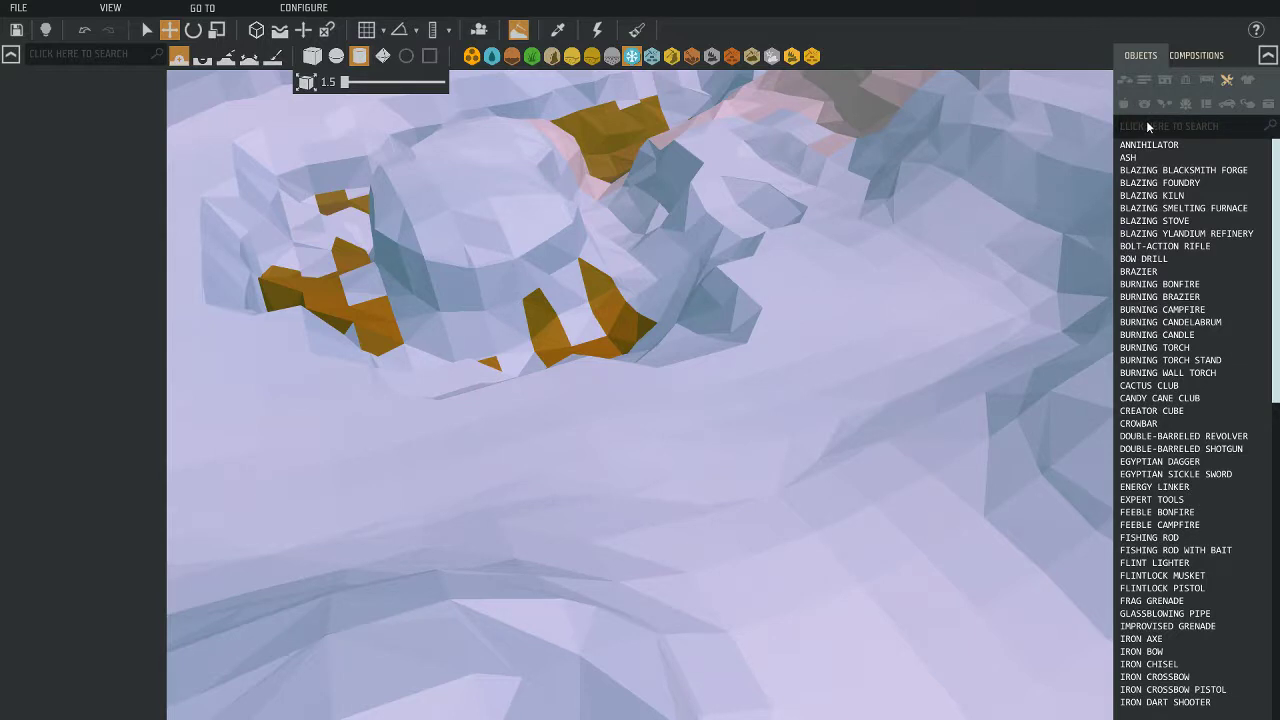
text(ter)
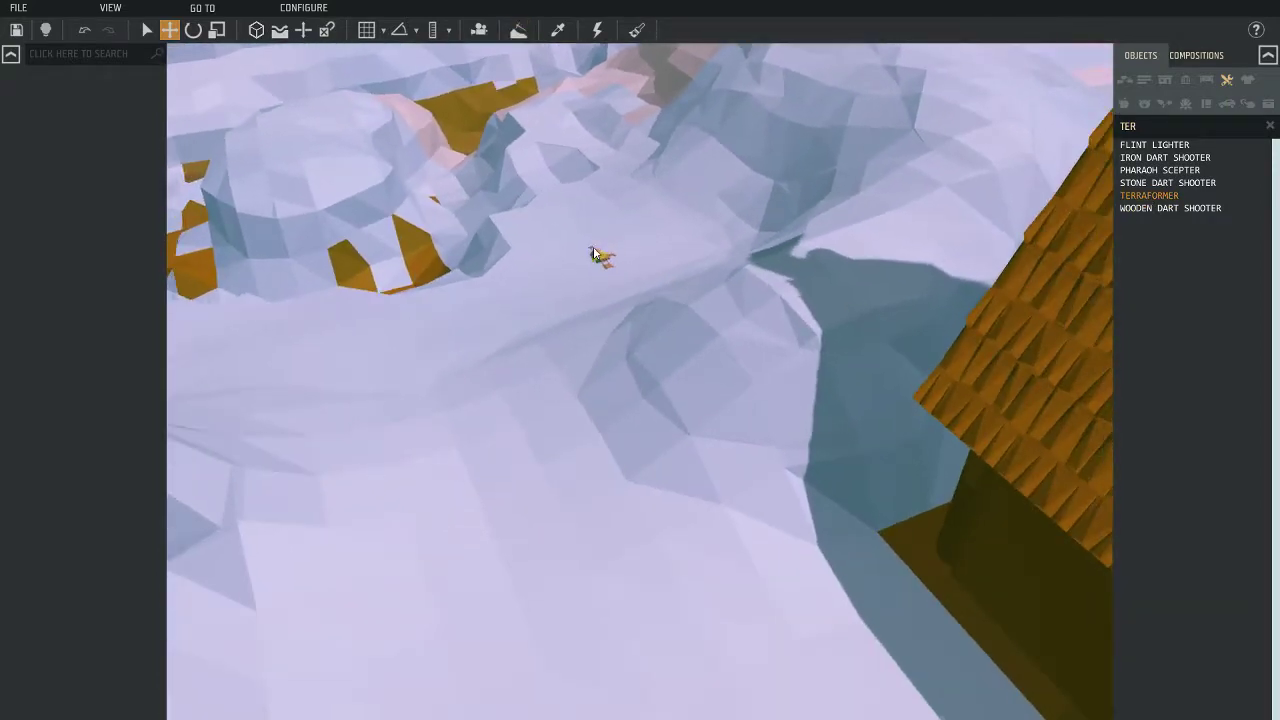
click(592, 253)
Examine the snowy slope between the wooden buildings, the pine forest and the coast
right_drag(640, 272, 810, 340)
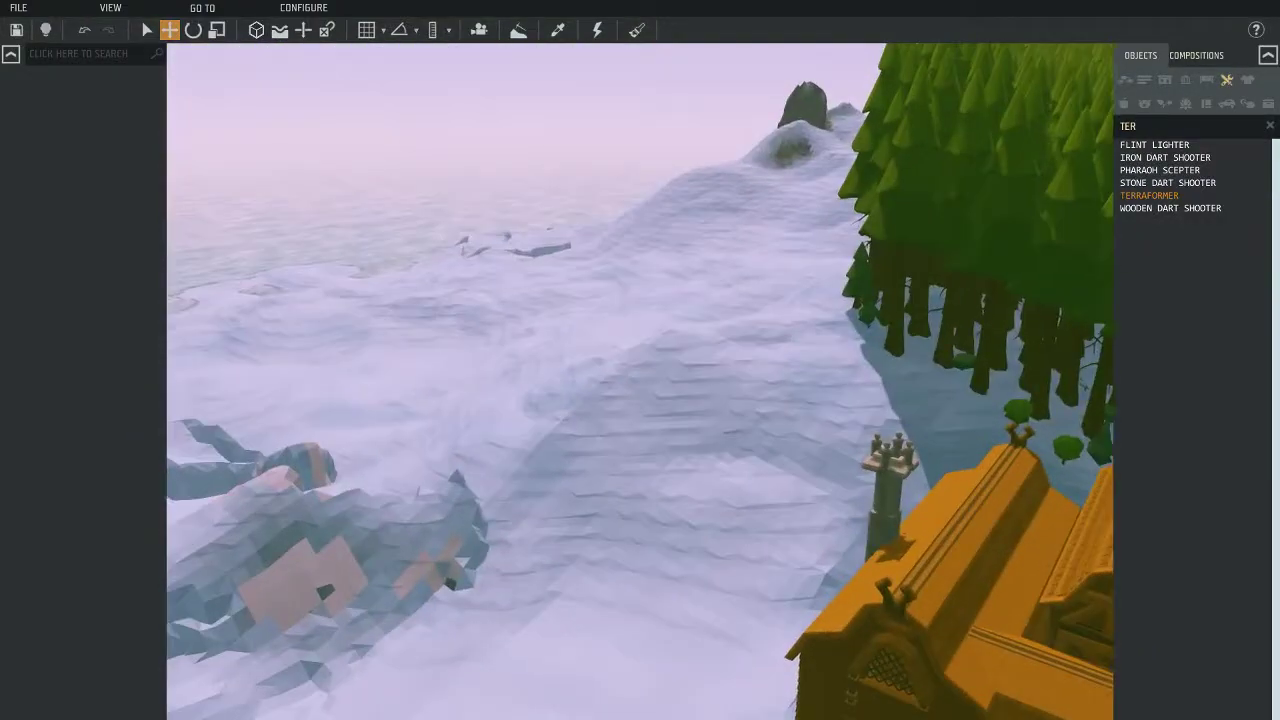
right_drag(677, 553, 668, 397)
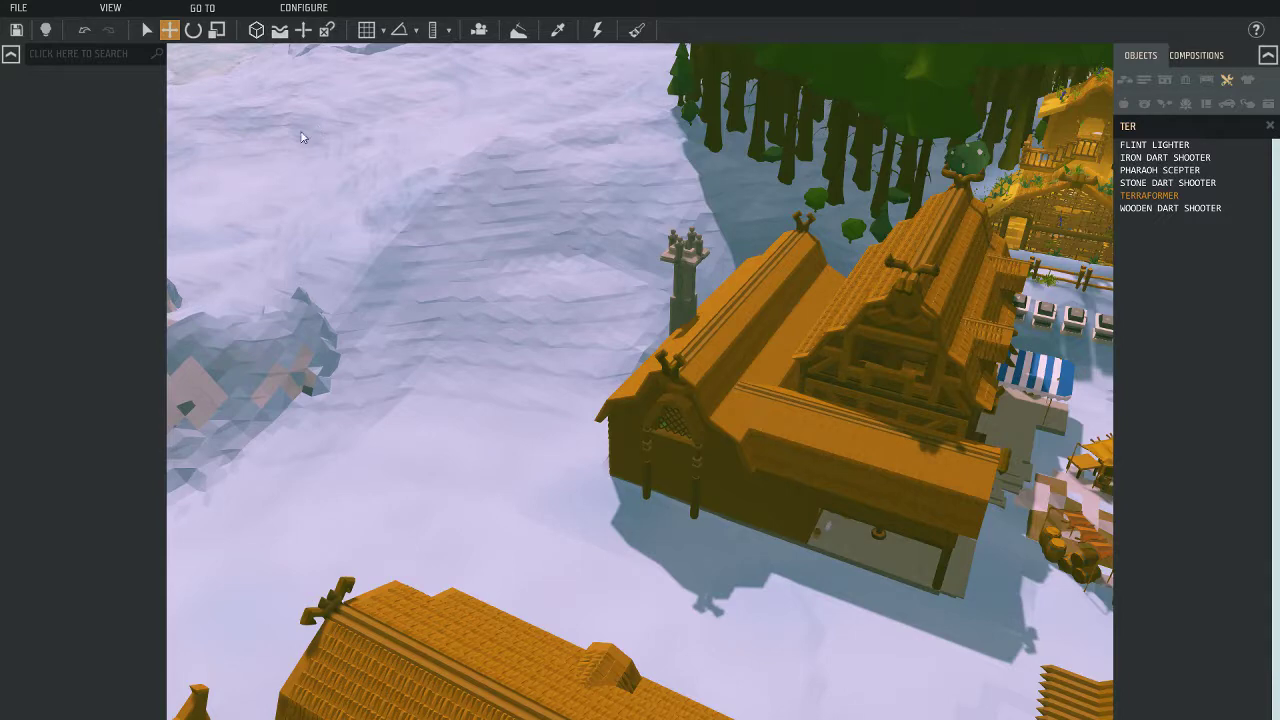
right_drag(302, 137, 543, 160)
key(a)
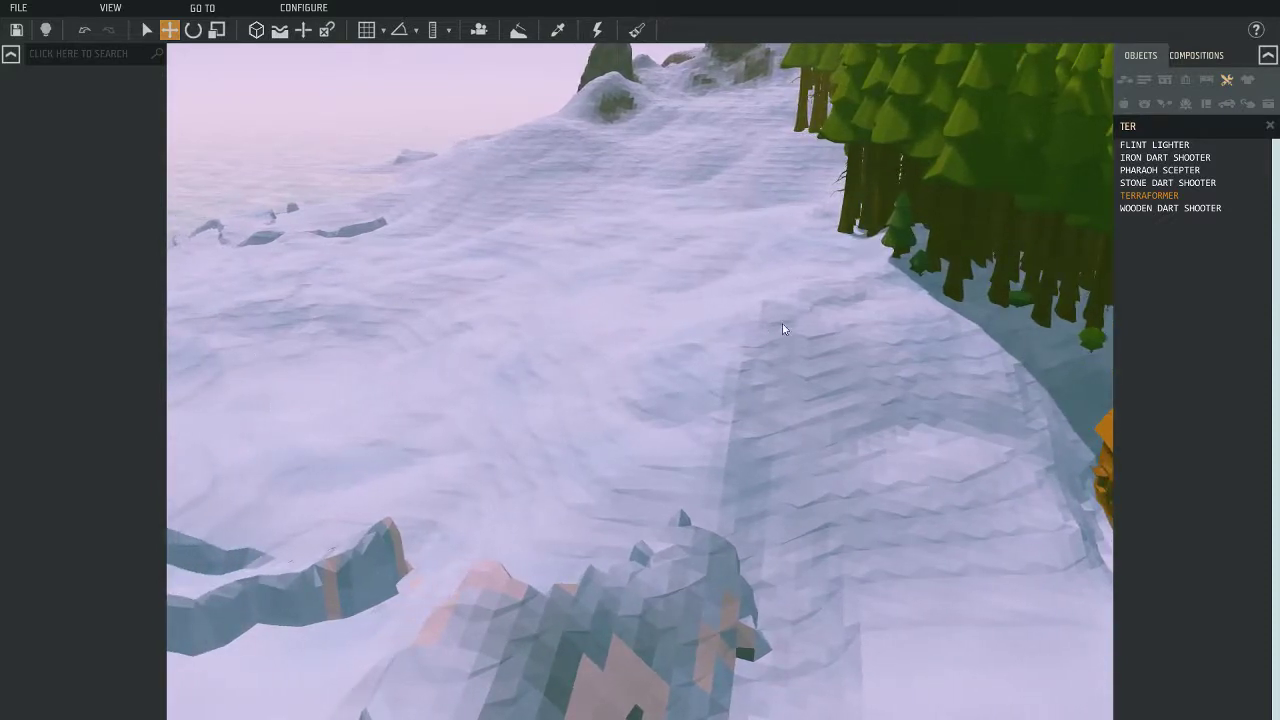
key(d)
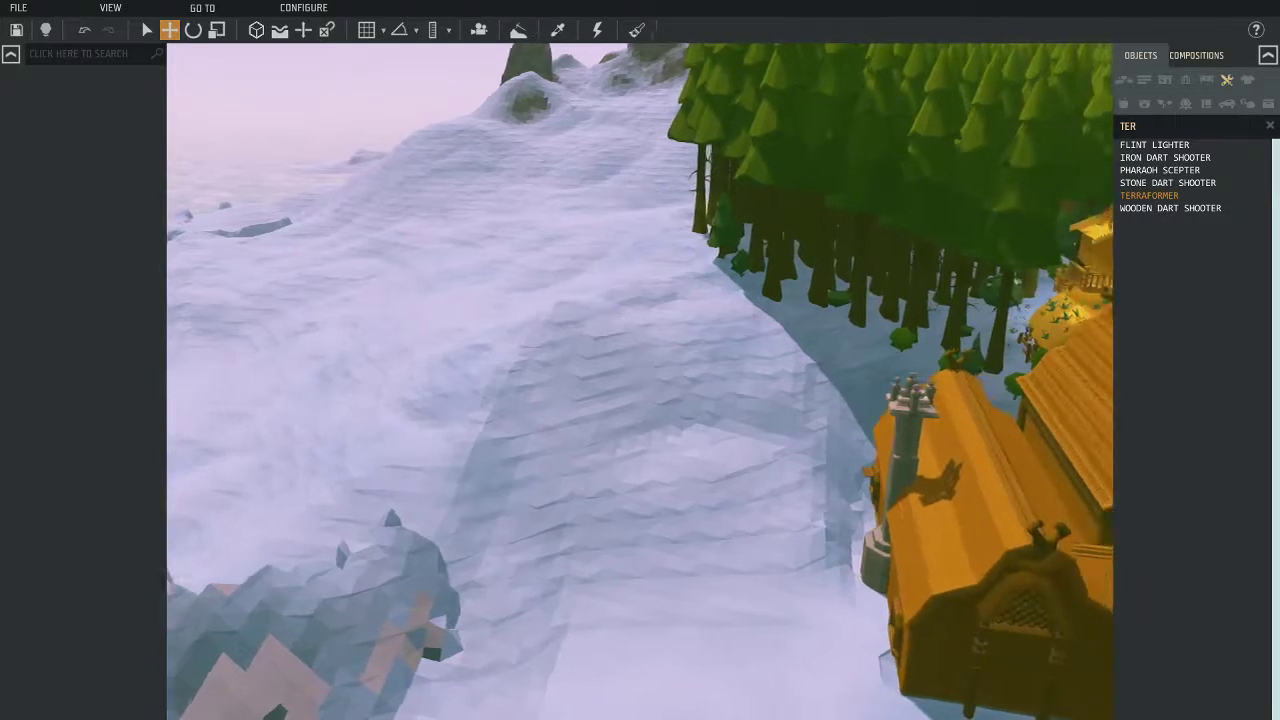
key(a)
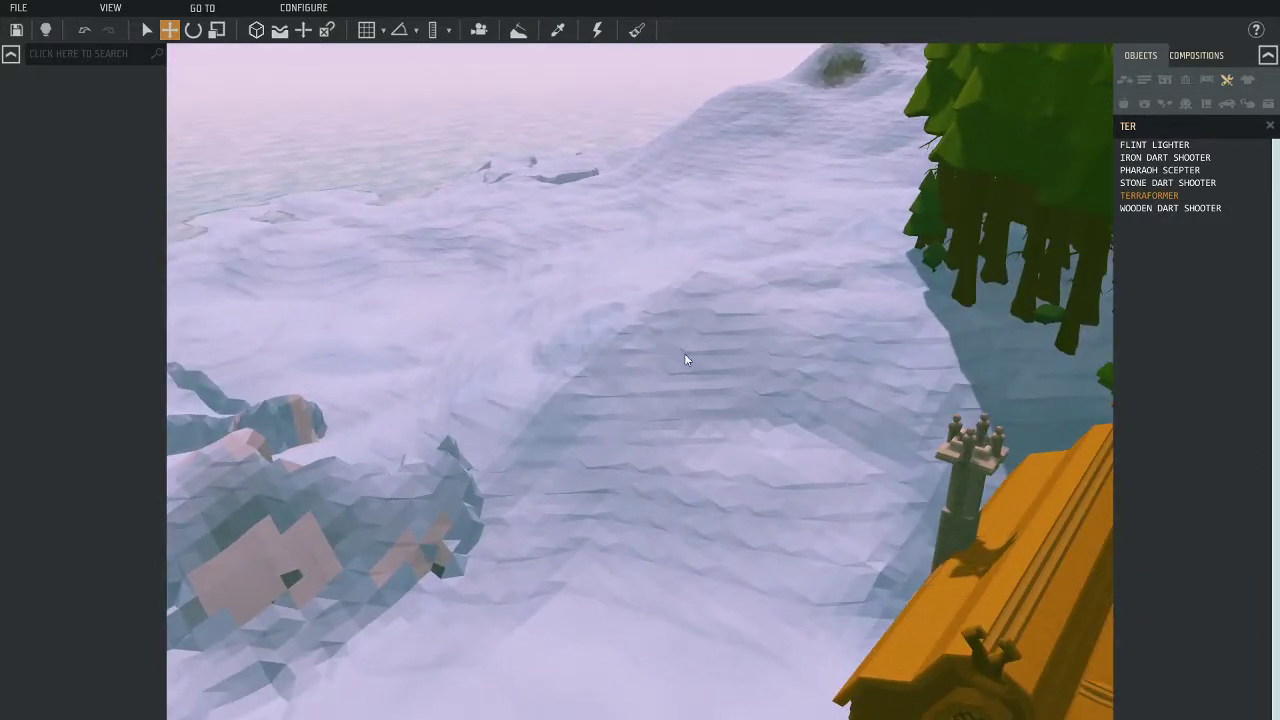
key(a)
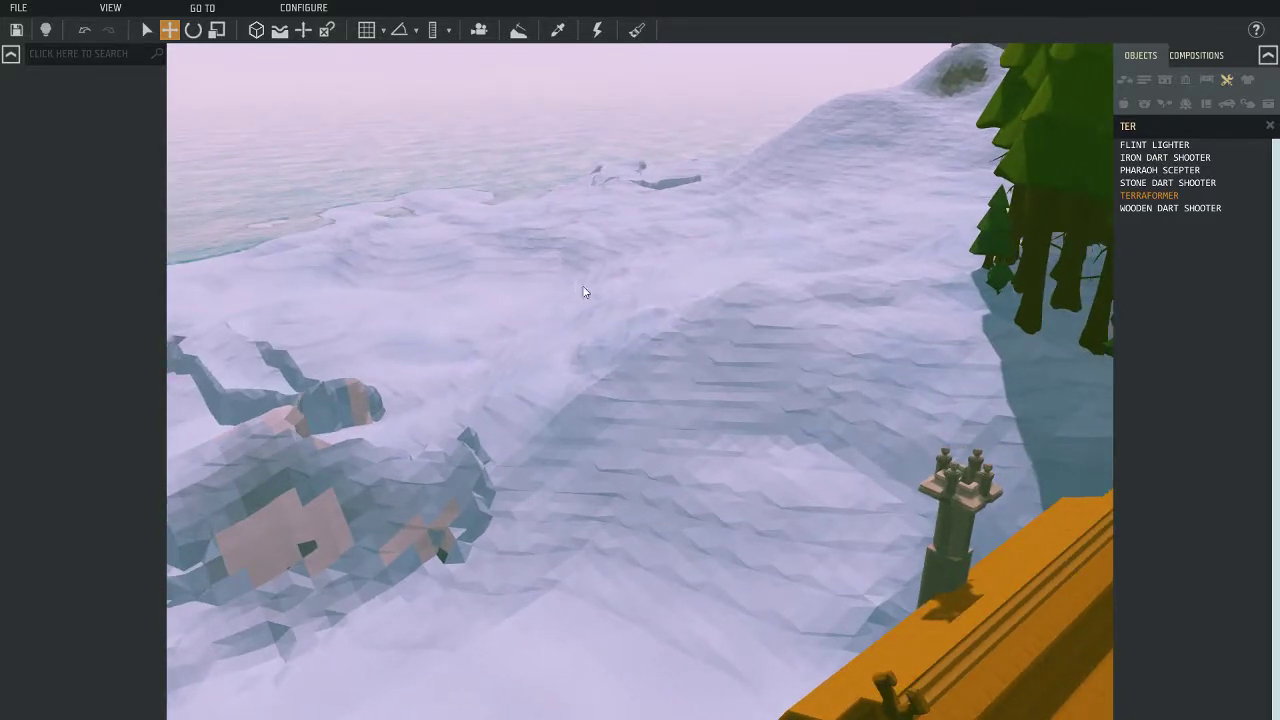
key(w)
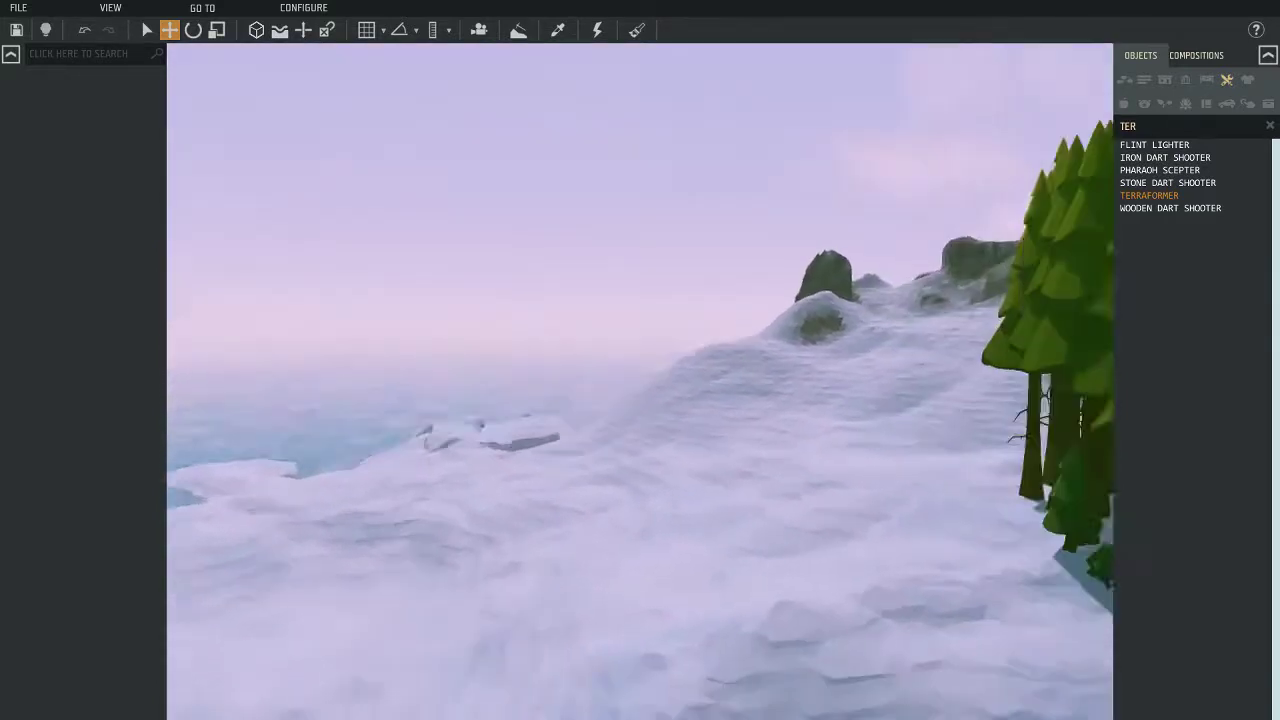
key(a)
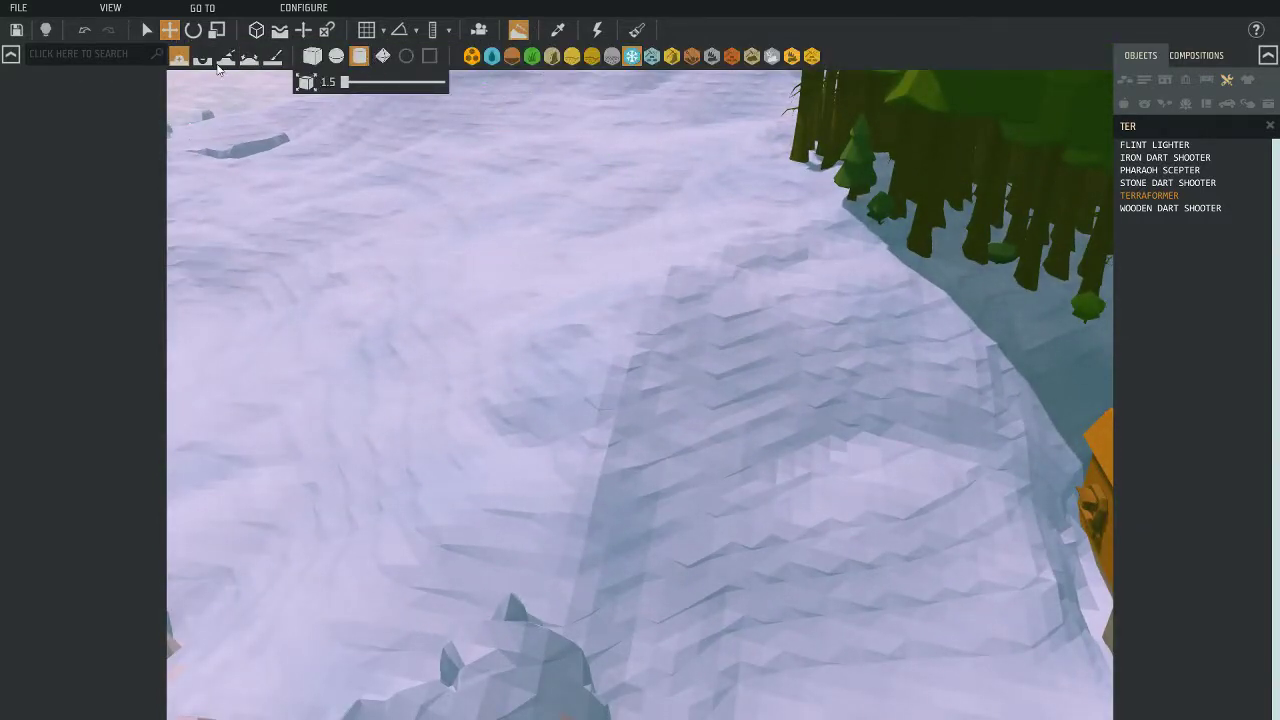
Set the cylindrical snow terrain brush to size 3.9 and raise the first mounds on the open slope above the coast
key(a)
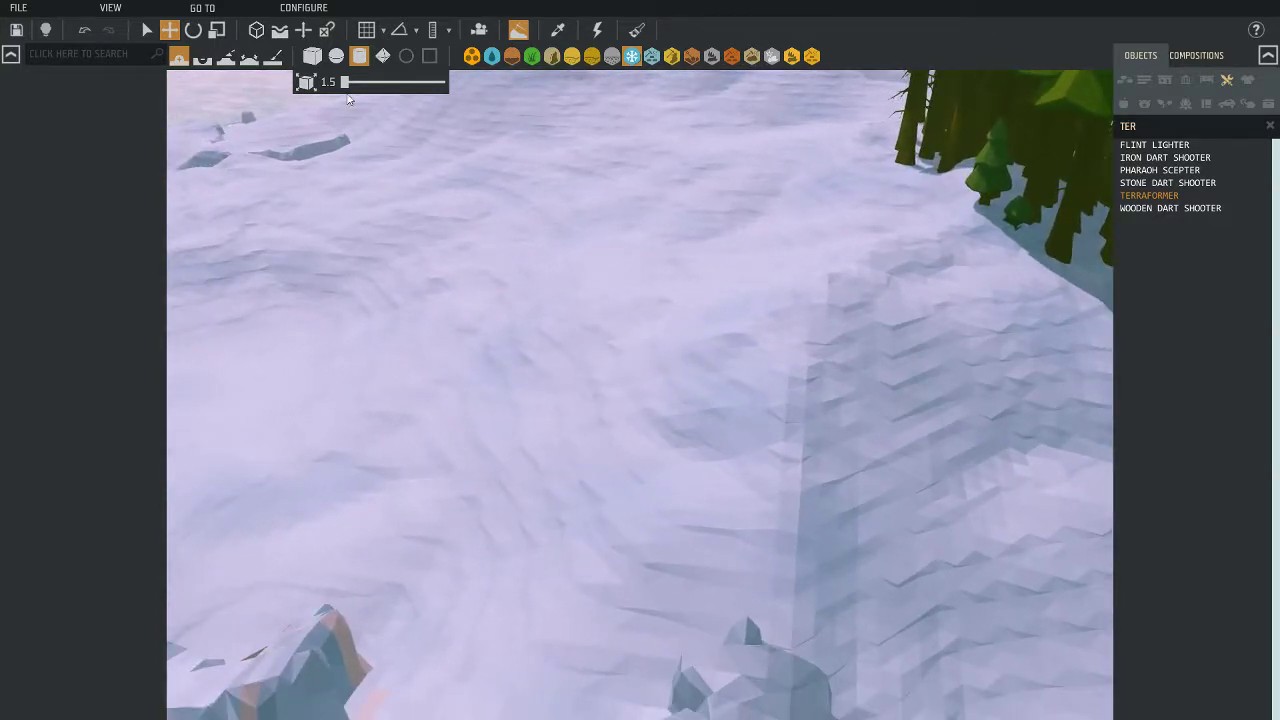
key(a)
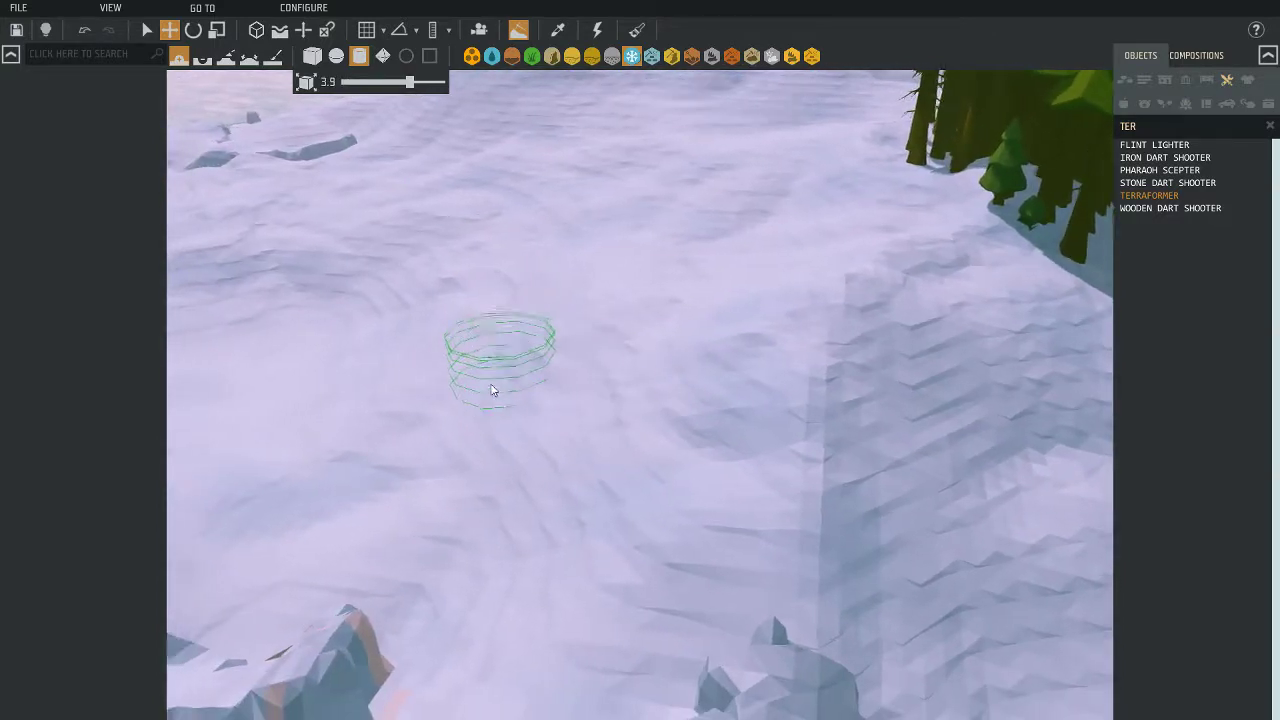
key(a)
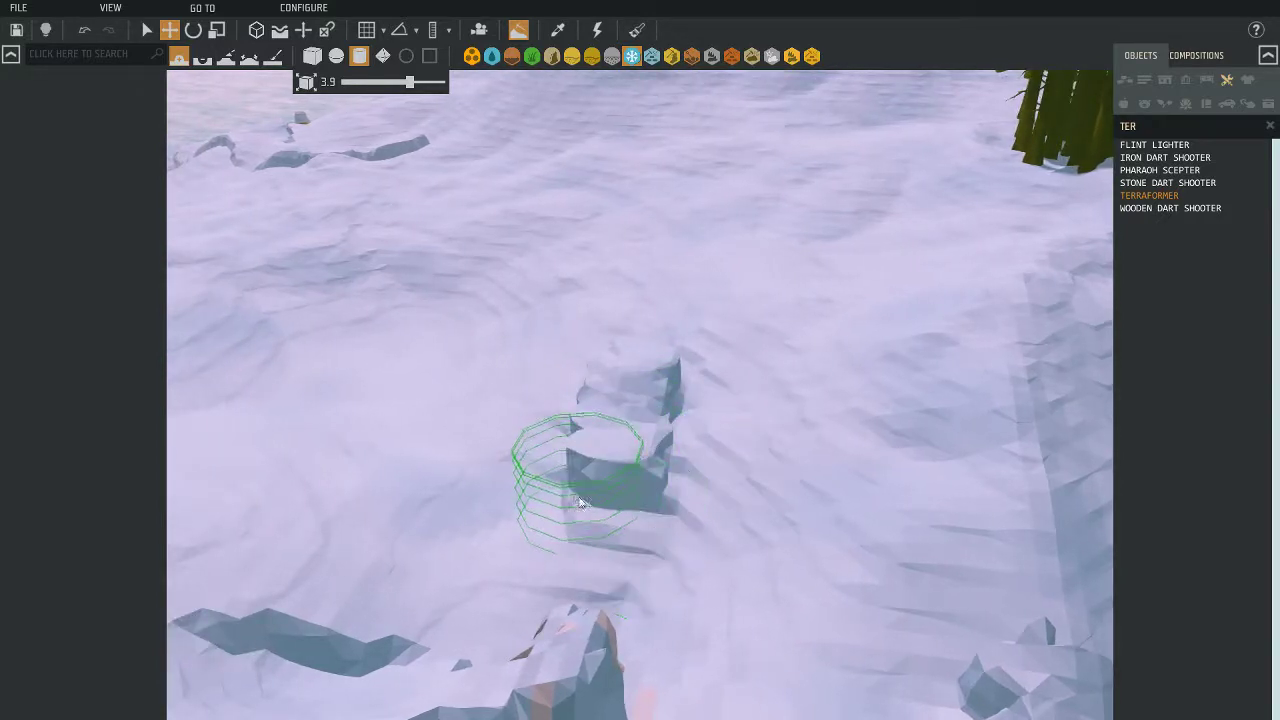
mouse_move(581, 503)
mouse_down()
mouse_move(605, 474)
mouse_move(781, 487)
mouse_move(790, 470)
mouse_move(716, 472)
mouse_move(587, 421)
mouse_move(582, 508)
mouse_move(672, 538)
mouse_up()
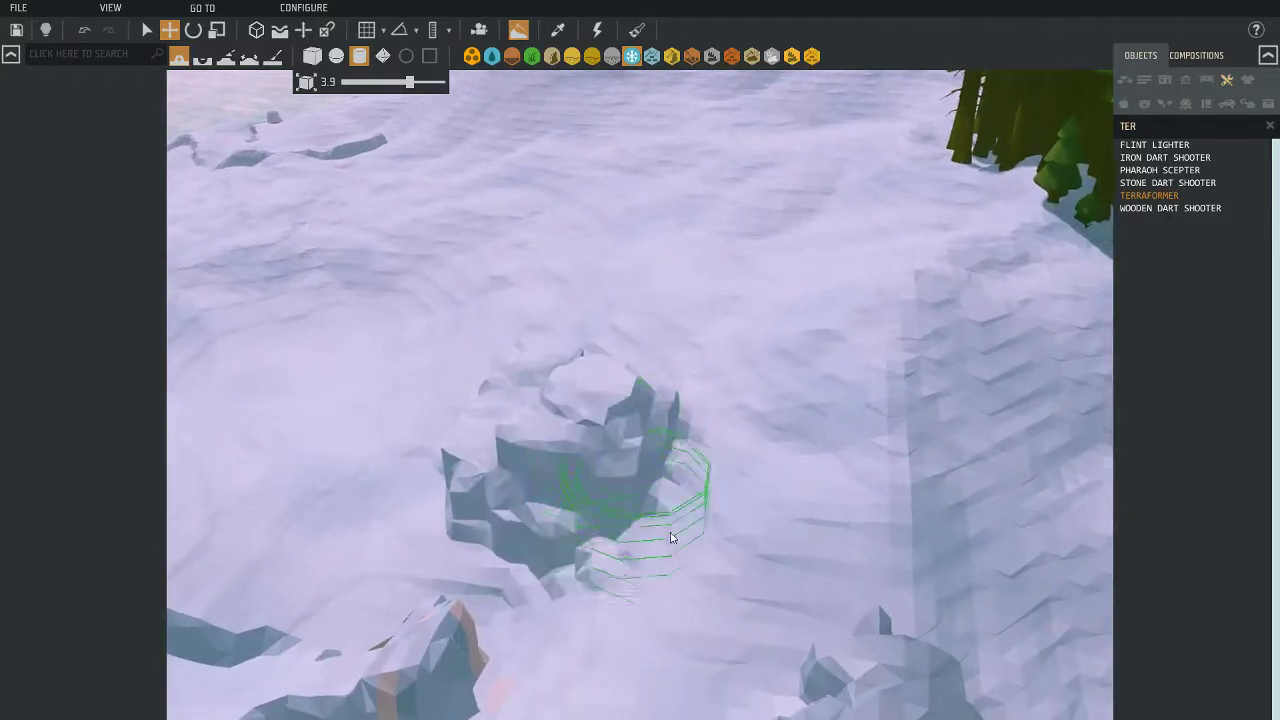
mouse_move(699, 604)
right_down()
mouse_move(614, 614)
mouse_move(608, 543)
mouse_move(678, 580)
mouse_move(613, 534)
right_up()
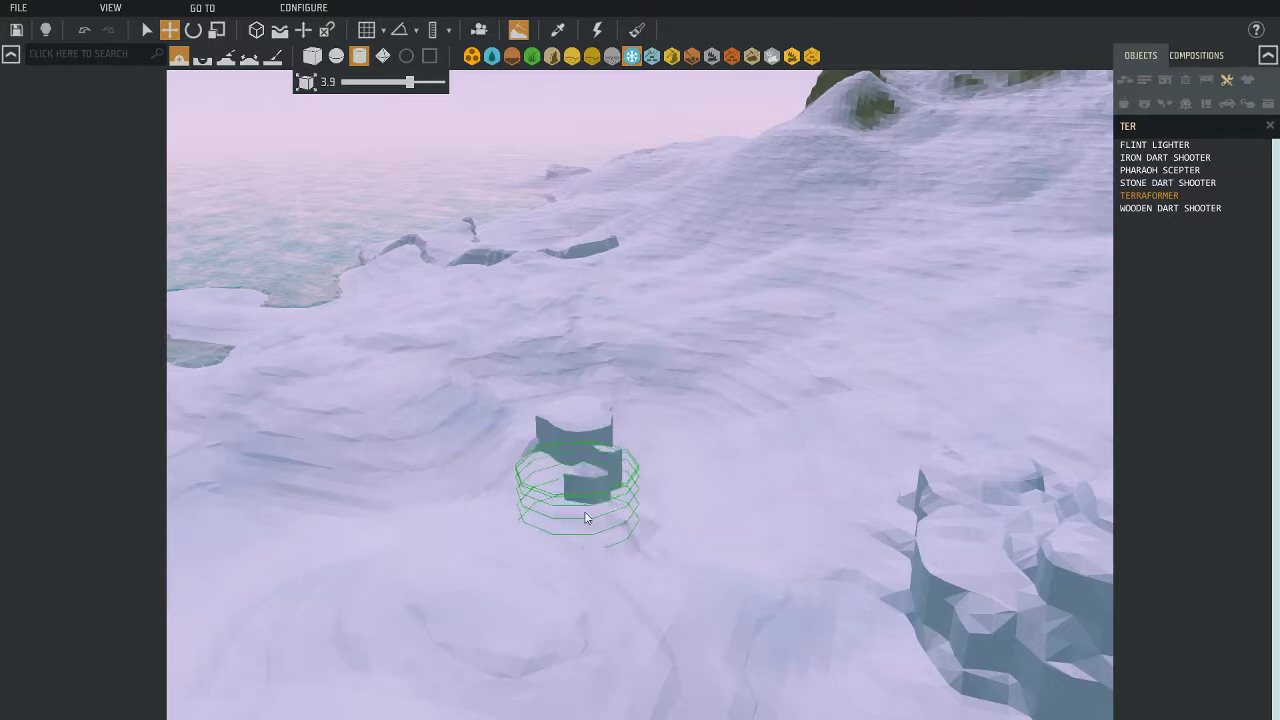
mouse_move(595, 516)
mouse_down()
mouse_move(767, 525)
mouse_move(752, 544)
mouse_move(737, 538)
mouse_move(854, 536)
mouse_up()
mouse_move(854, 536)
right_down()
mouse_move(845, 600)
mouse_move(786, 500)
mouse_move(857, 528)
mouse_move(800, 528)
mouse_move(768, 496)
mouse_move(747, 560)
mouse_move(686, 586)
mouse_move(734, 583)
mouse_move(776, 440)
right_up()
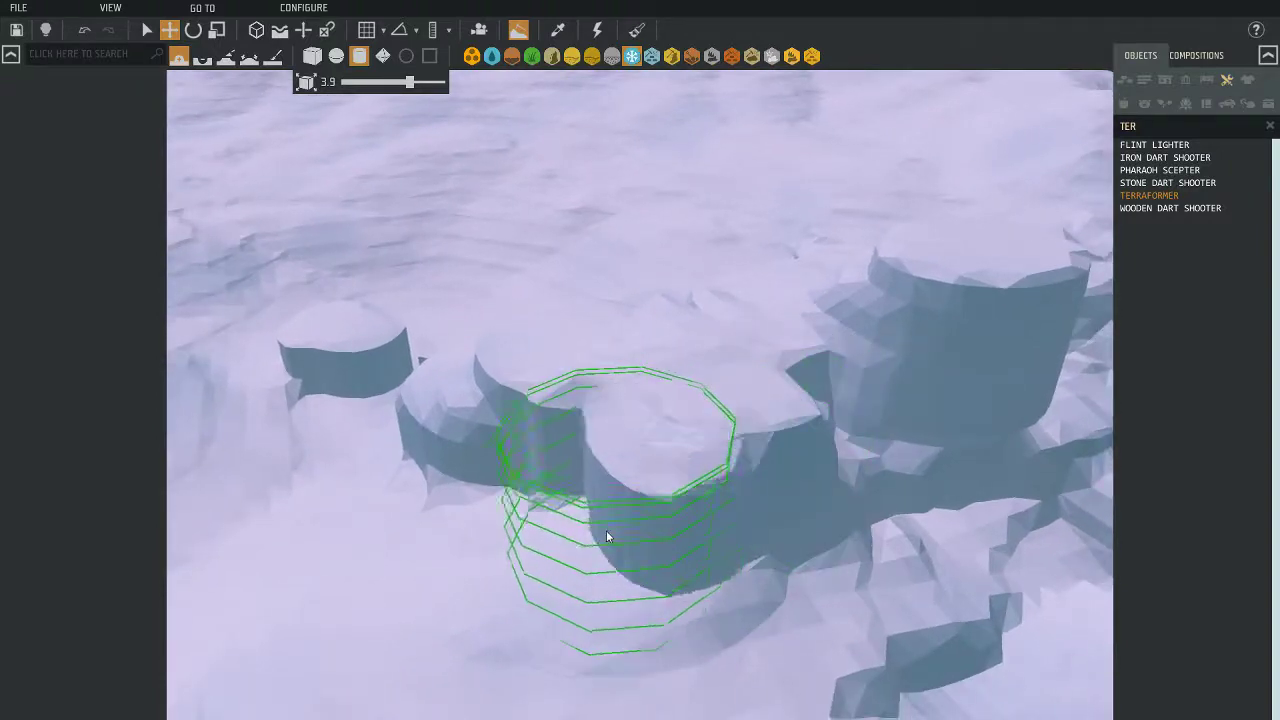
Build up the snow mounds into a connected cluster of tall pillars and rounded ledges with the cylindrical brush
mouse_move(832, 516)
right_down()
mouse_move(726, 586)
mouse_move(572, 589)
mouse_move(497, 652)
mouse_move(455, 610)
mouse_move(417, 516)
mouse_move(480, 455)
mouse_move(474, 500)
mouse_move(517, 572)
mouse_move(638, 608)
mouse_move(577, 645)
mouse_move(594, 580)
mouse_move(737, 578)
mouse_move(700, 543)
mouse_move(845, 600)
mouse_move(737, 580)
mouse_move(771, 550)
mouse_move(709, 560)
mouse_move(743, 575)
right_up()
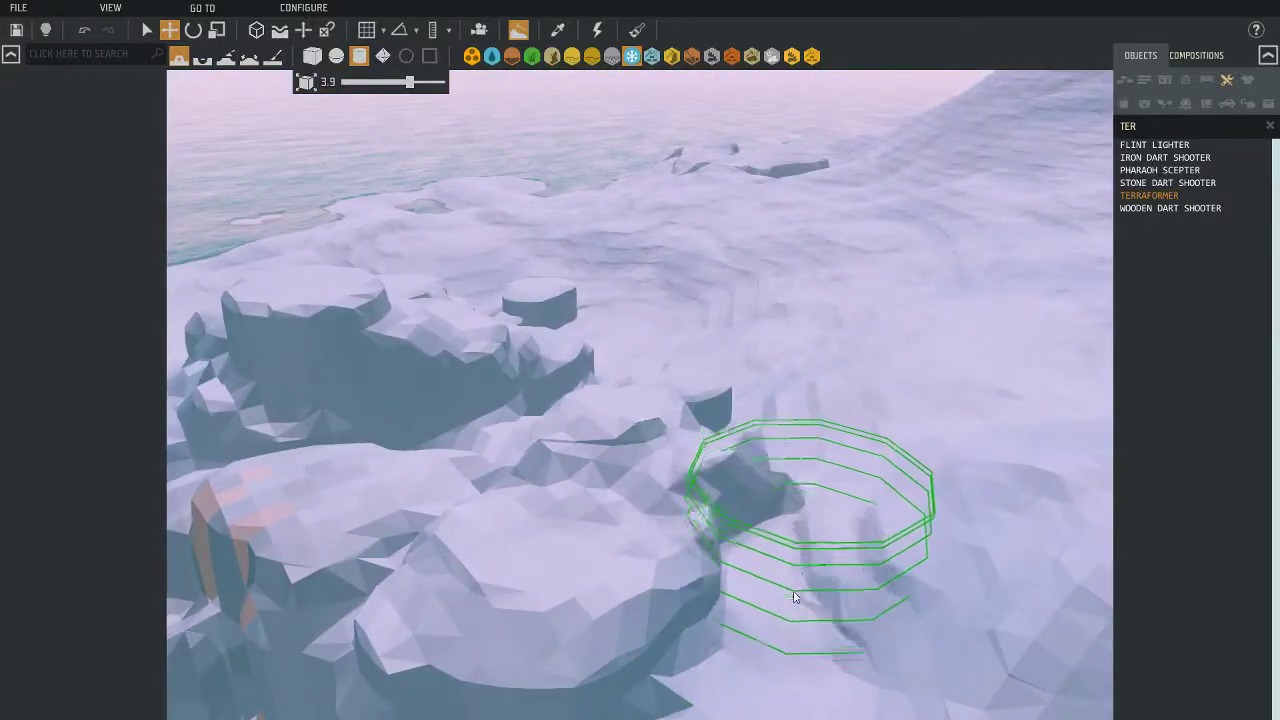
mouse_move(817, 590)
right_down()
mouse_move(720, 560)
mouse_move(800, 585)
mouse_move(810, 560)
right_up()
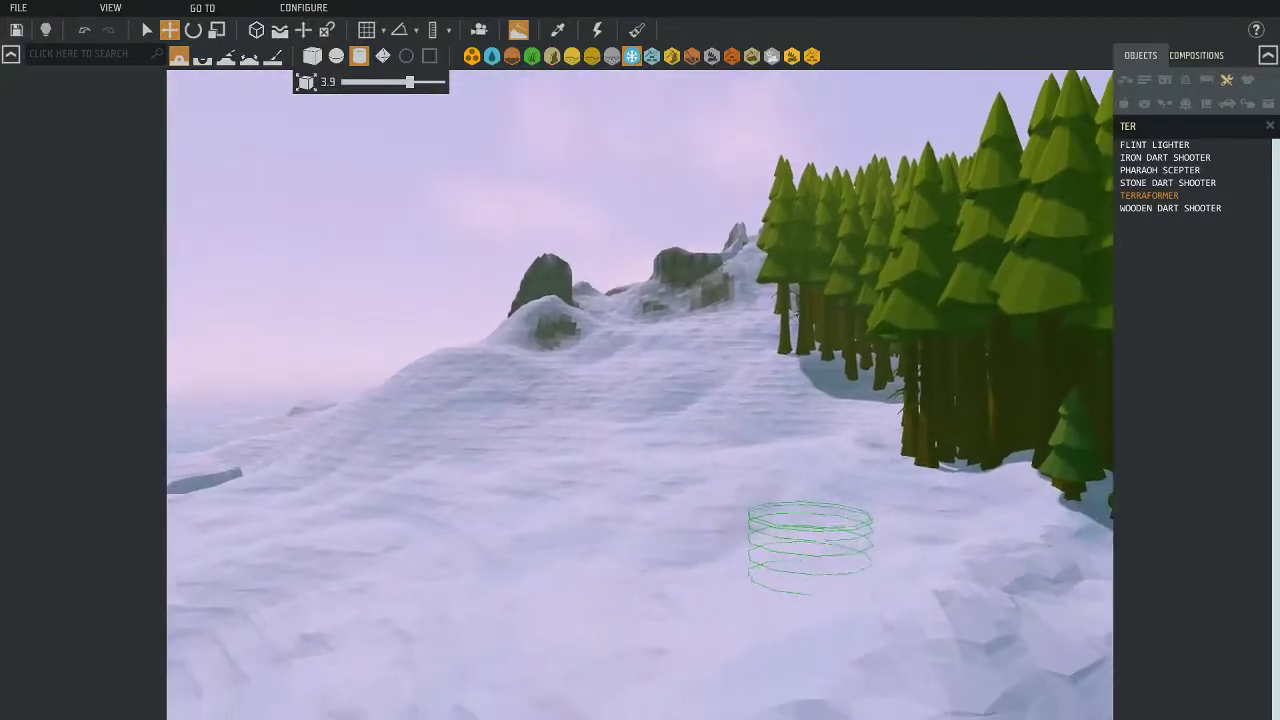
mouse_move(732, 282)
right_down()
mouse_move(700, 330)
mouse_move(690, 250)
mouse_move(700, 360)
mouse_move(743, 294)
mouse_move(749, 349)
mouse_move(495, 262)
mouse_move(498, 314)
mouse_move(537, 303)
mouse_move(463, 437)
mouse_move(500, 414)
mouse_move(537, 486)
mouse_move(621, 474)
mouse_move(626, 446)
mouse_move(652, 495)
mouse_move(617, 484)
mouse_move(635, 480)
mouse_move(646, 514)
mouse_move(663, 520)
mouse_move(663, 551)
mouse_move(632, 511)
mouse_move(728, 517)
mouse_move(692, 525)
mouse_move(675, 492)
mouse_move(691, 451)
mouse_move(791, 437)
mouse_move(797, 410)
mouse_move(680, 374)
mouse_move(732, 396)
mouse_move(712, 463)
mouse_move(654, 441)
mouse_move(706, 416)
mouse_move(741, 450)
mouse_move(737, 423)
mouse_move(733, 446)
mouse_move(771, 463)
mouse_move(766, 511)
mouse_move(446, 583)
mouse_move(474, 546)
mouse_move(531, 523)
mouse_move(557, 561)
mouse_move(595, 495)
mouse_move(518, 475)
mouse_move(718, 485)
mouse_move(743, 461)
mouse_move(763, 251)
mouse_move(701, 314)
right_up()
mouse_move(701, 314)
mouse_down()
mouse_move(694, 262)
mouse_move(663, 290)
mouse_move(765, 430)
mouse_up()
mouse_move(765, 430)
right_down()
mouse_move(771, 390)
mouse_move(766, 429)
mouse_move(603, 318)
mouse_move(591, 286)
mouse_move(650, 271)
mouse_move(514, 423)
mouse_move(654, 441)
mouse_move(682, 457)
mouse_move(654, 491)
mouse_move(611, 452)
mouse_move(691, 507)
mouse_move(752, 489)
mouse_move(739, 450)
right_up()
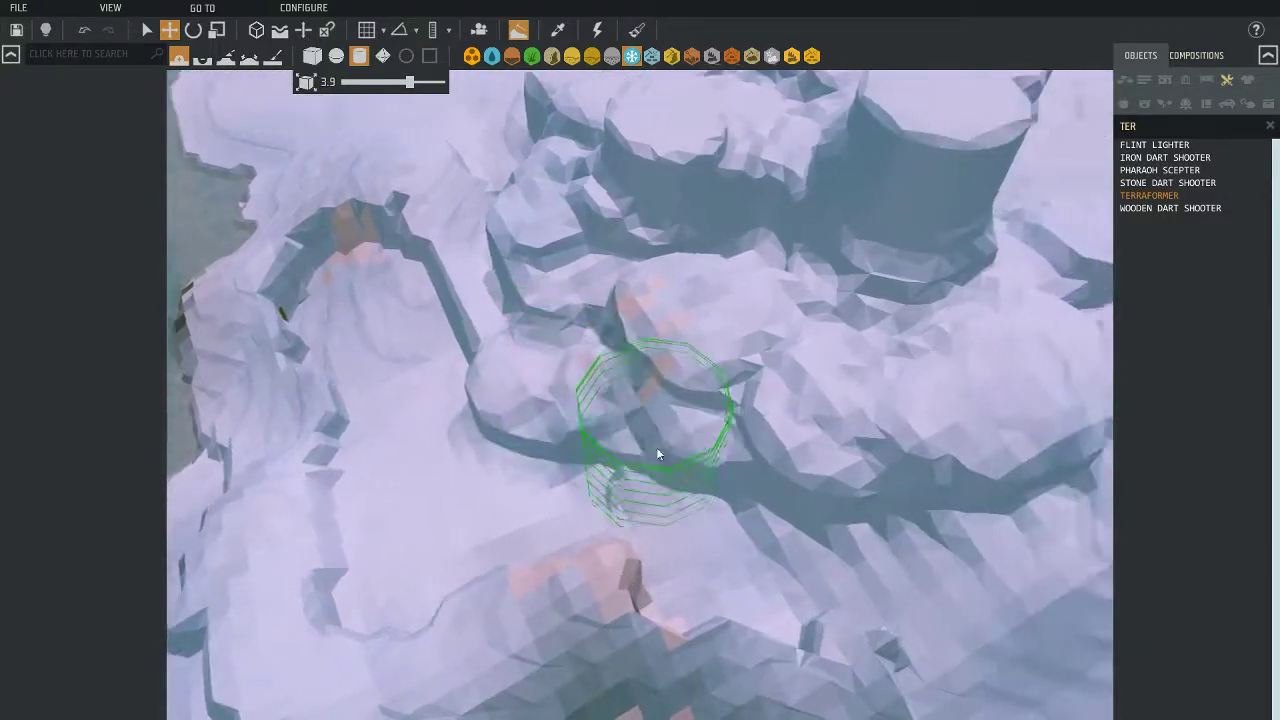
Fill the gaps around the tall pillar and its surrounding mounds with snow using the cylindrical terrain brush
key(d)
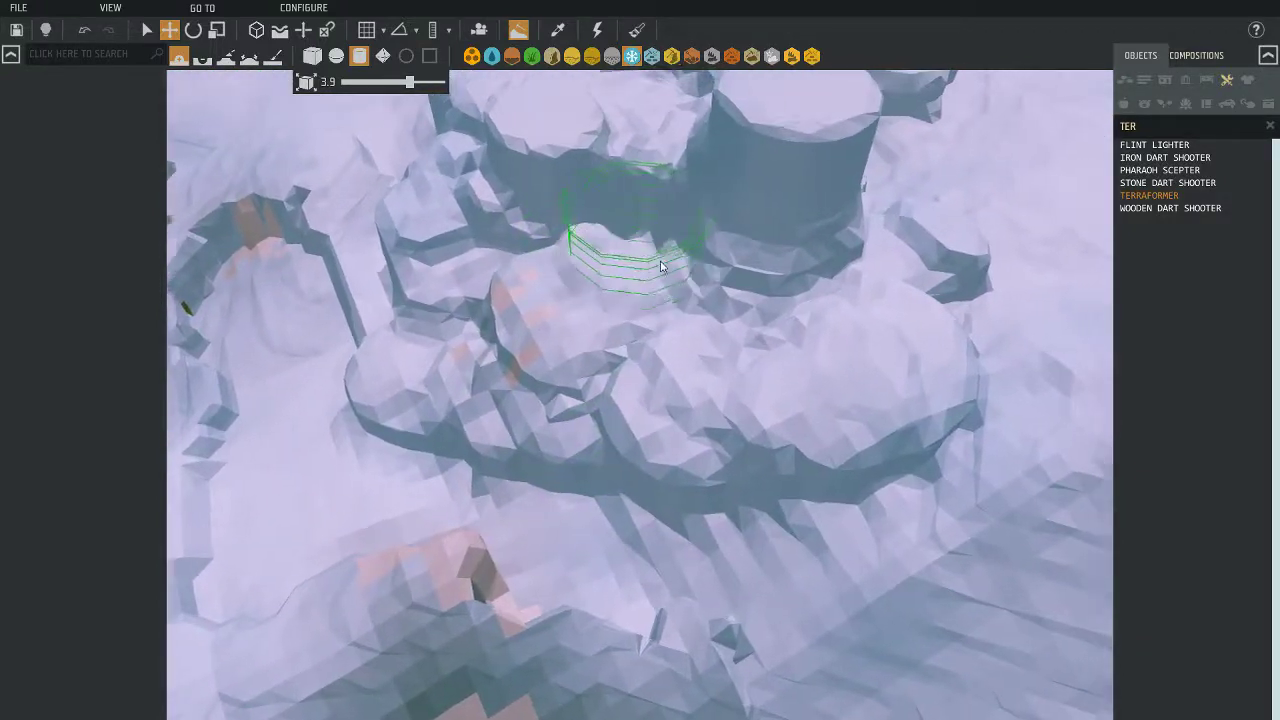
scroll(660, 266, up, 3)
key(s)
key(d)
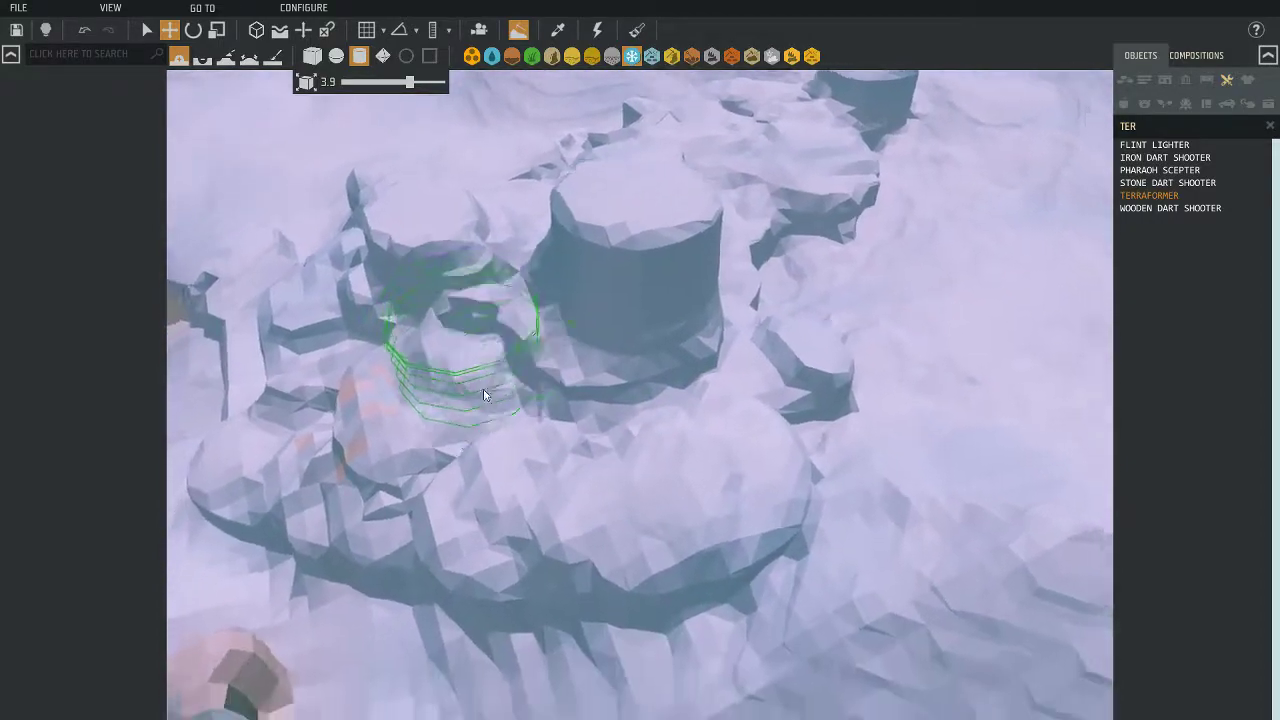
key(s)
key(d)
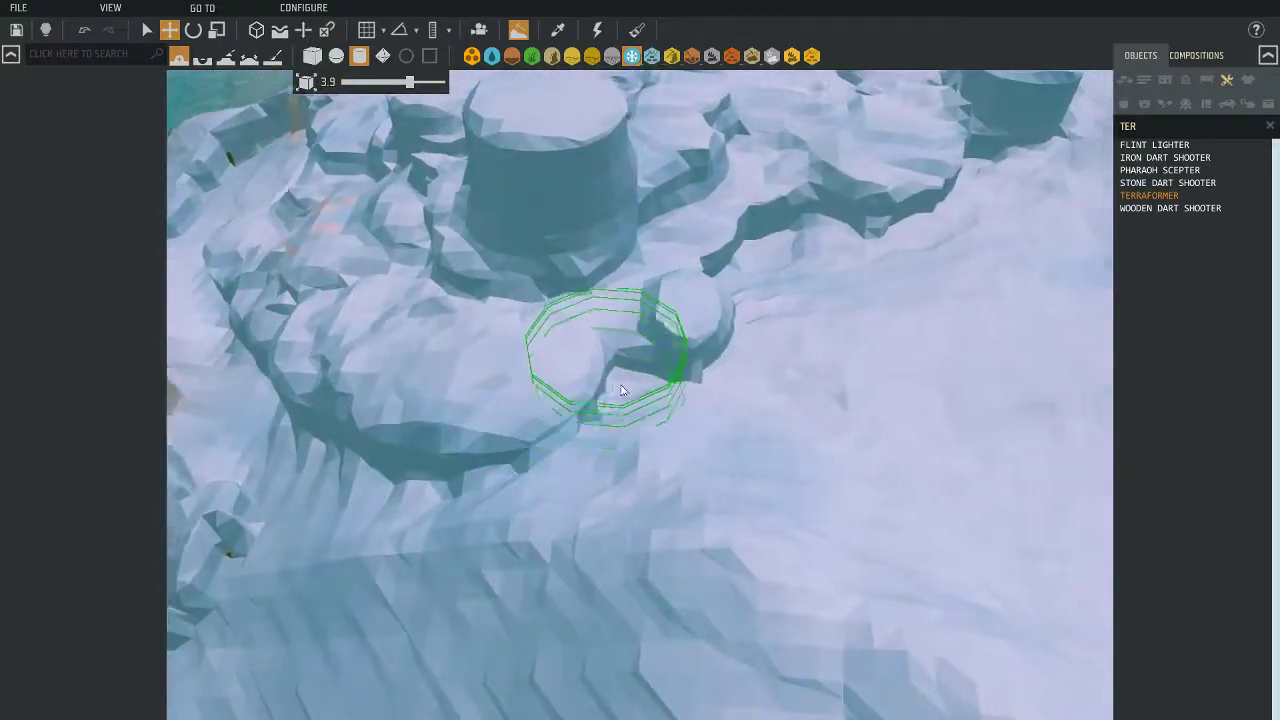
key(s)
key(d)
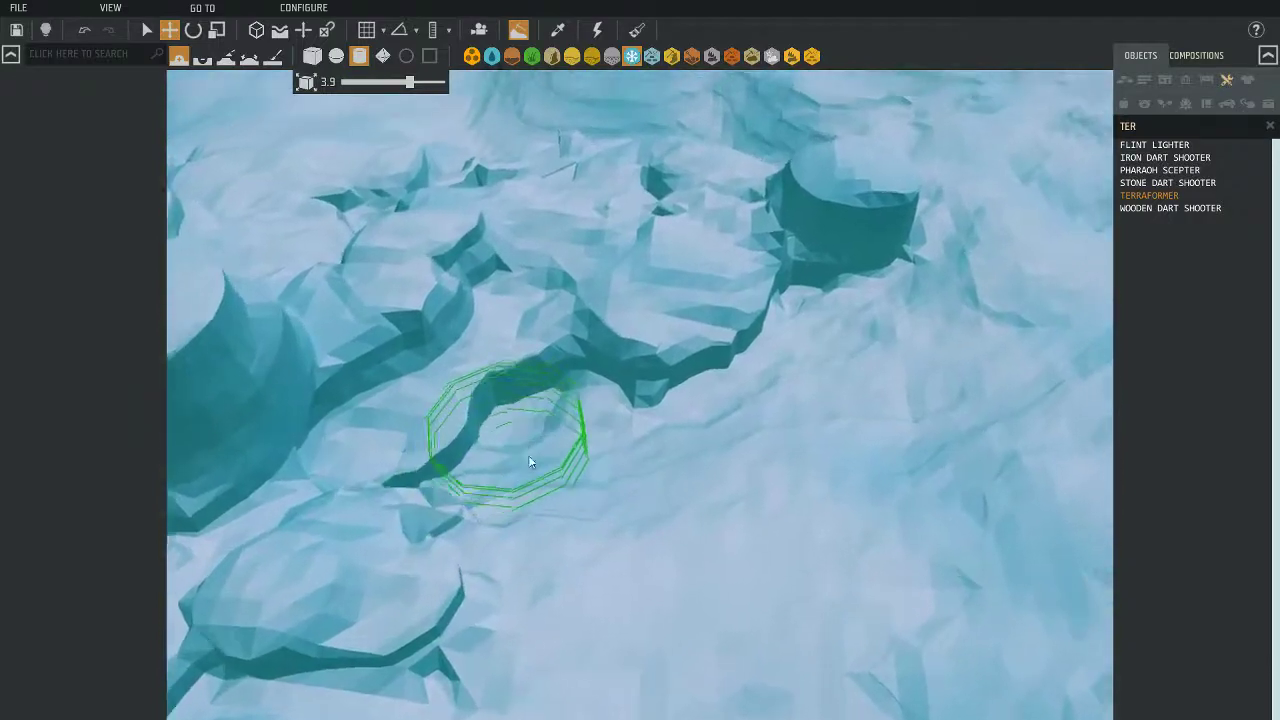
Extend the low snow ledge along the inland edge of the cluster towards the second pillar
key(w)
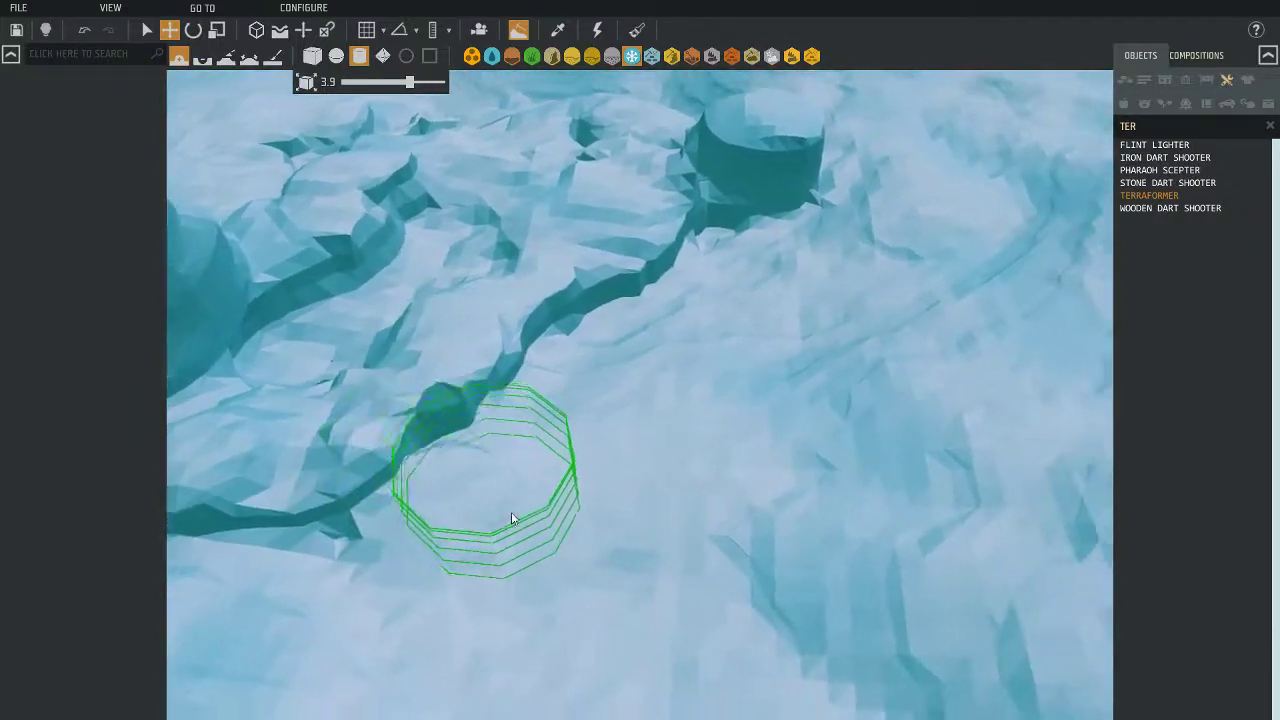
key(s)
key(d)
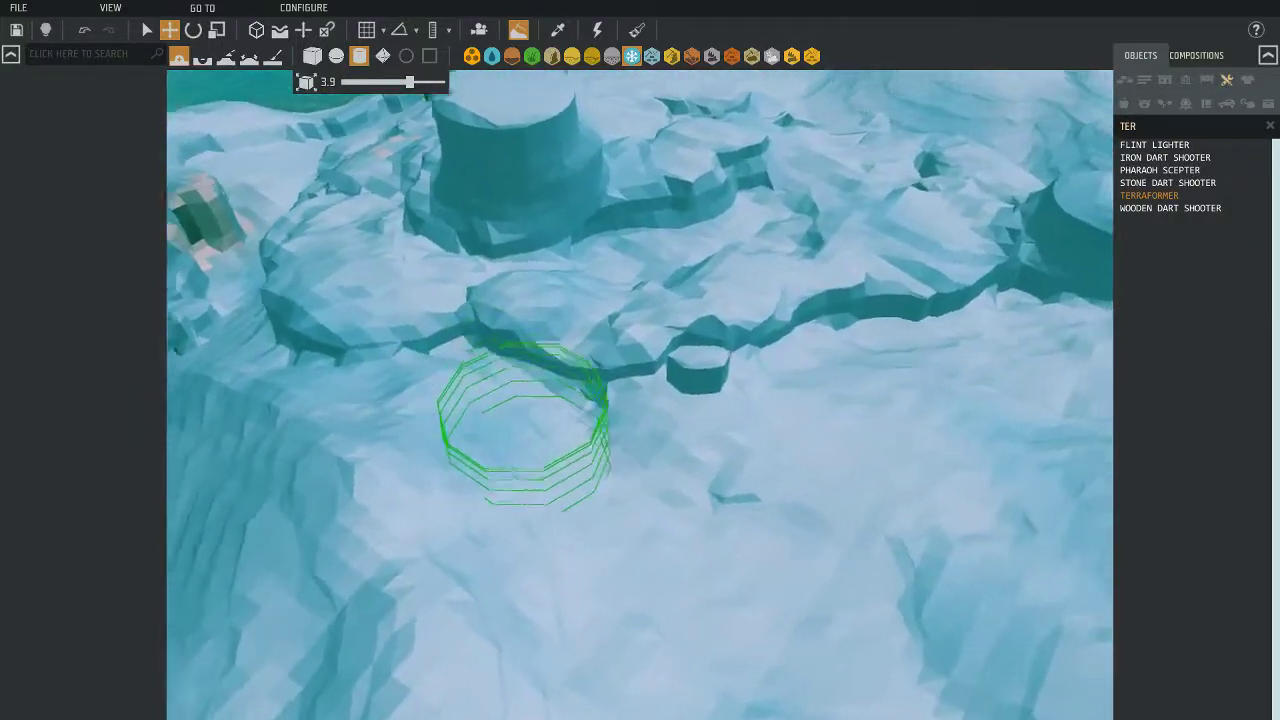
key(d)
key(a)
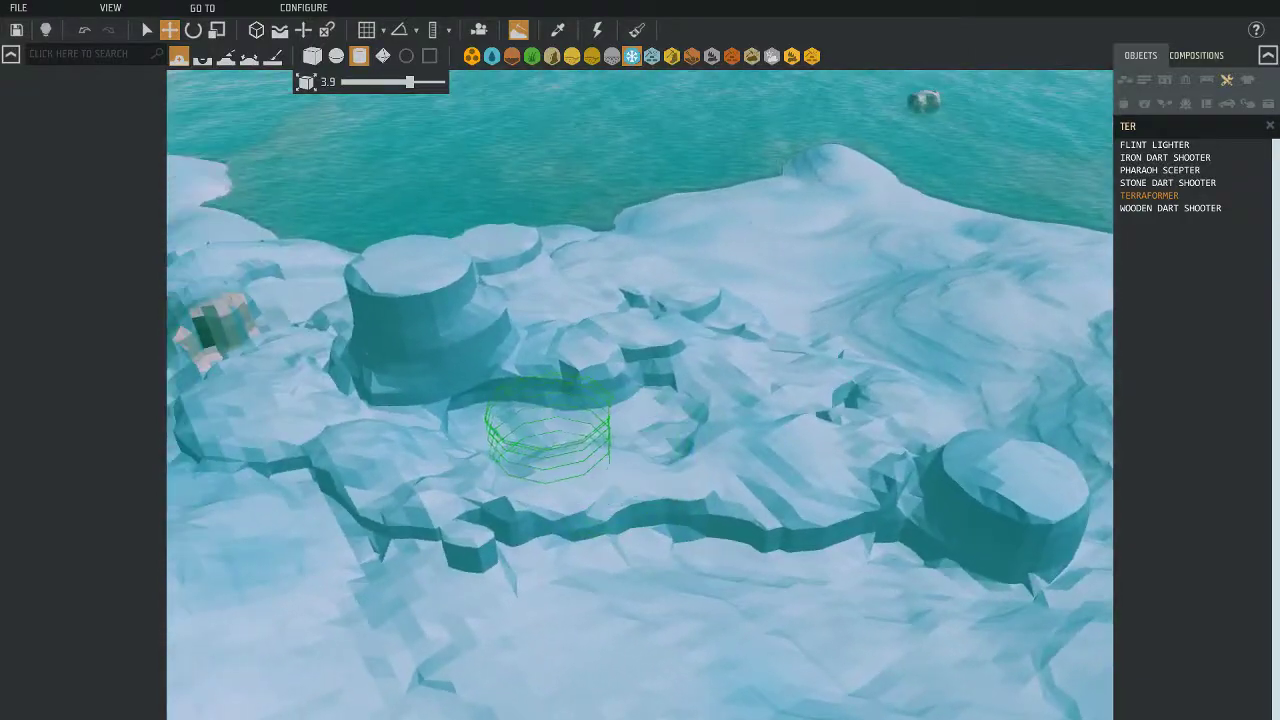
Examine the slope between the wooden village buildings and the new snow formations from several angles
key(d)
key(a)
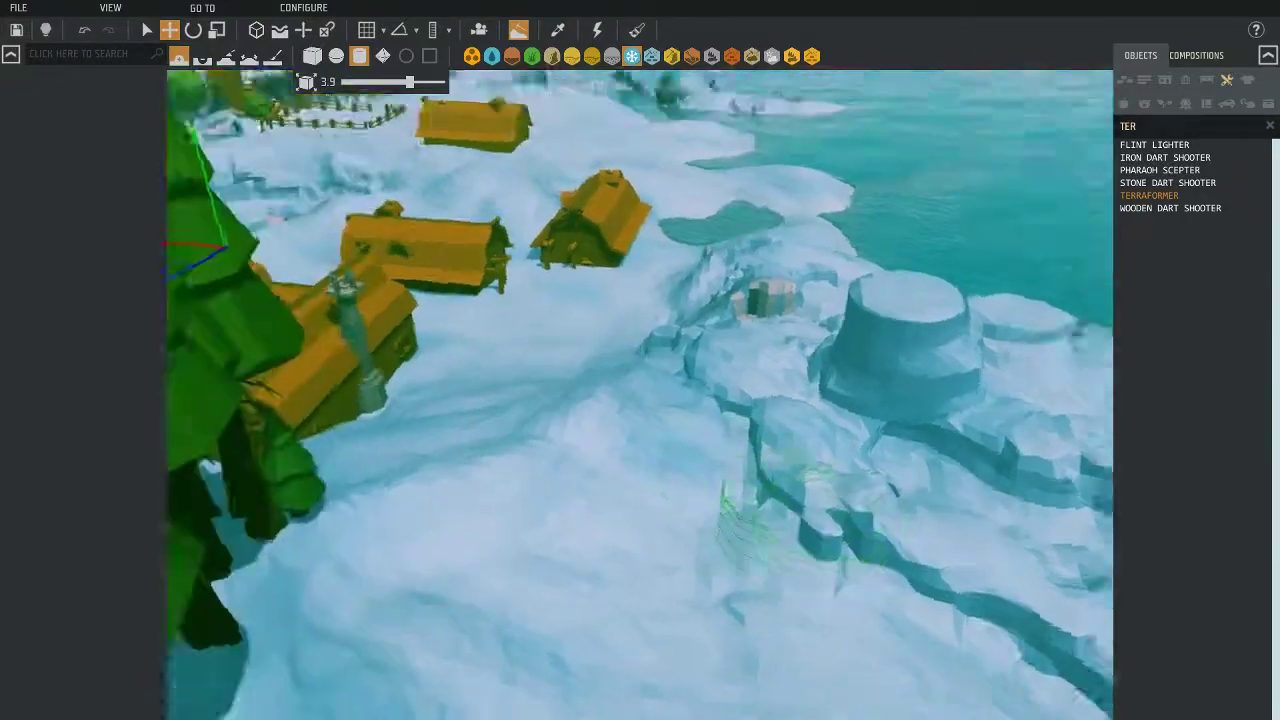
key(s)
key(a)
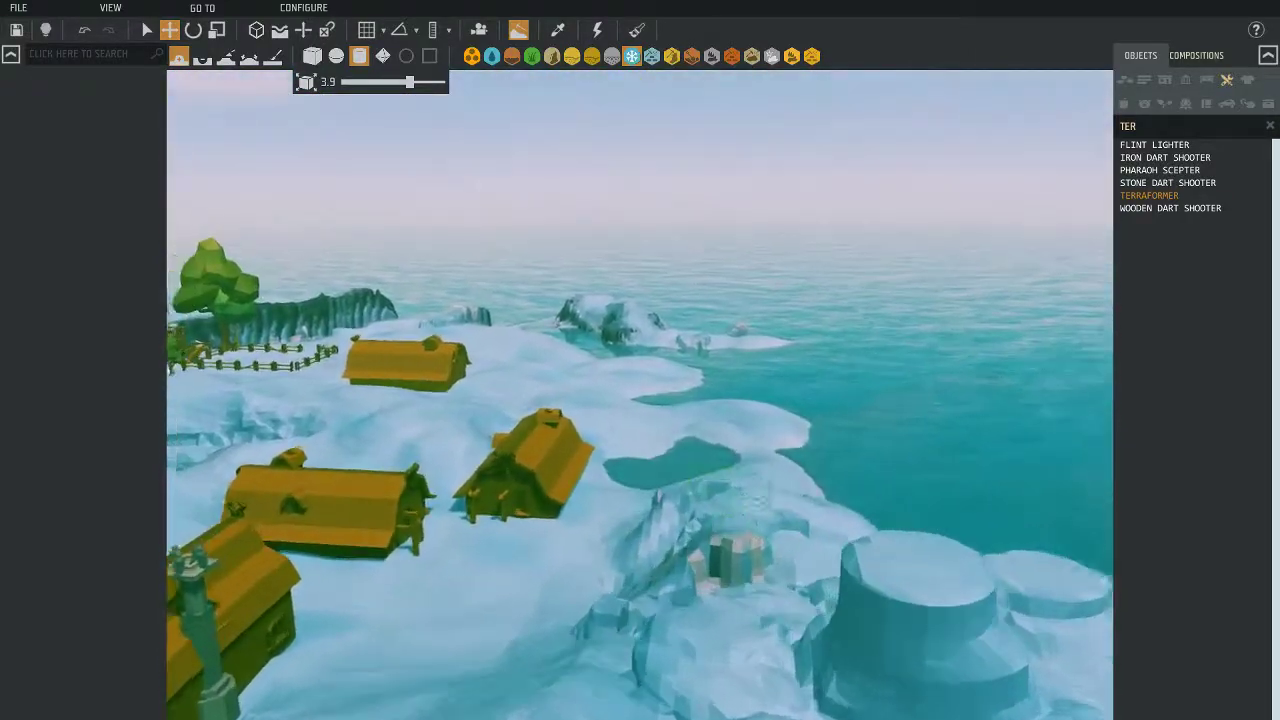
key(w)
key(d)
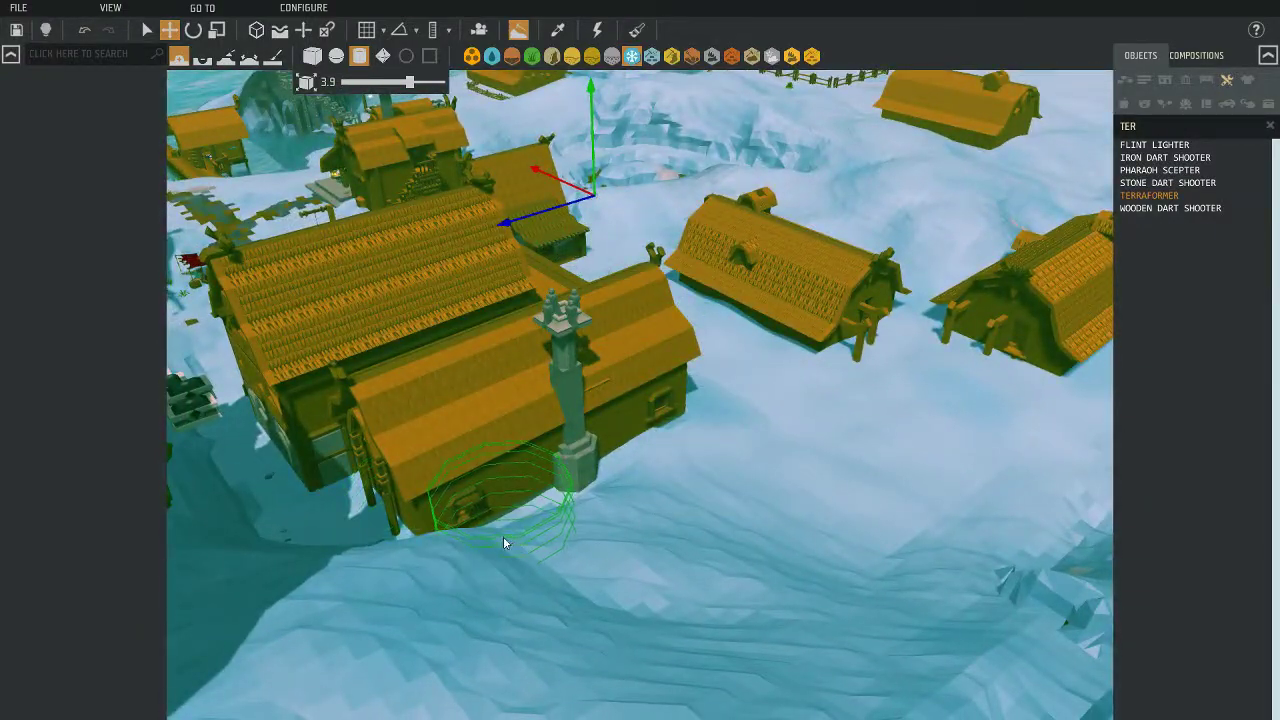
key(d)
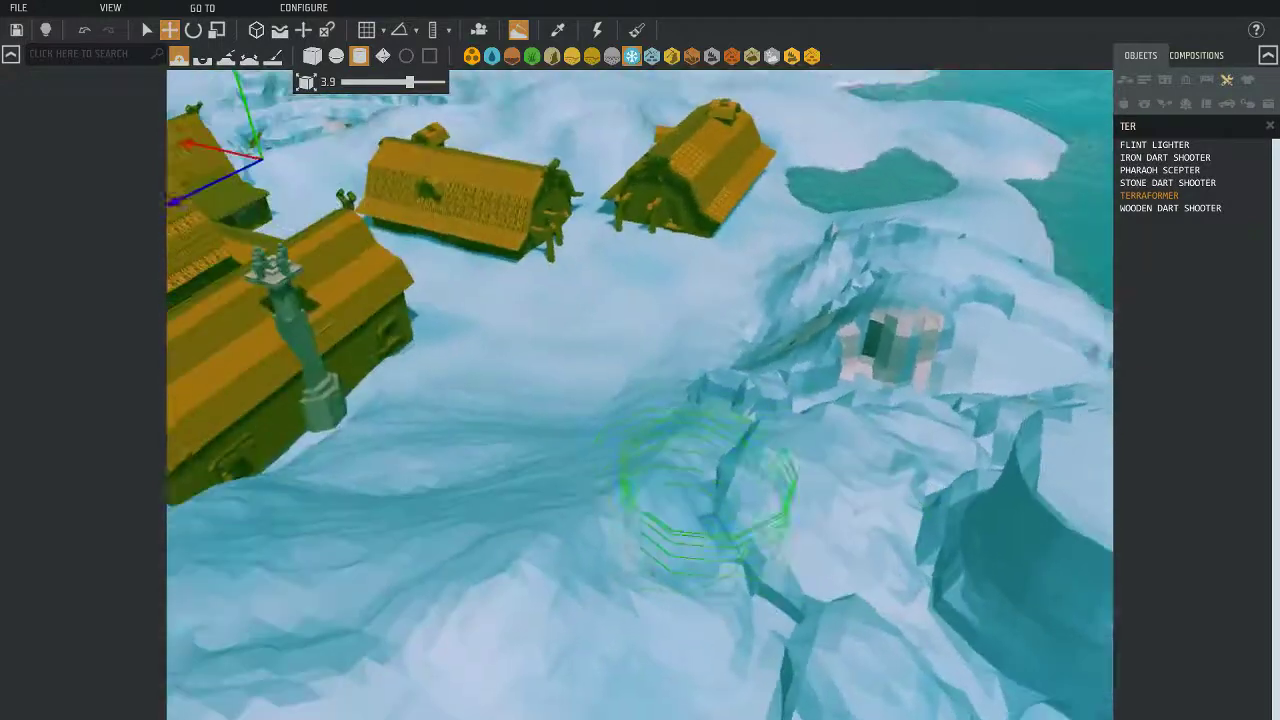
key(a)
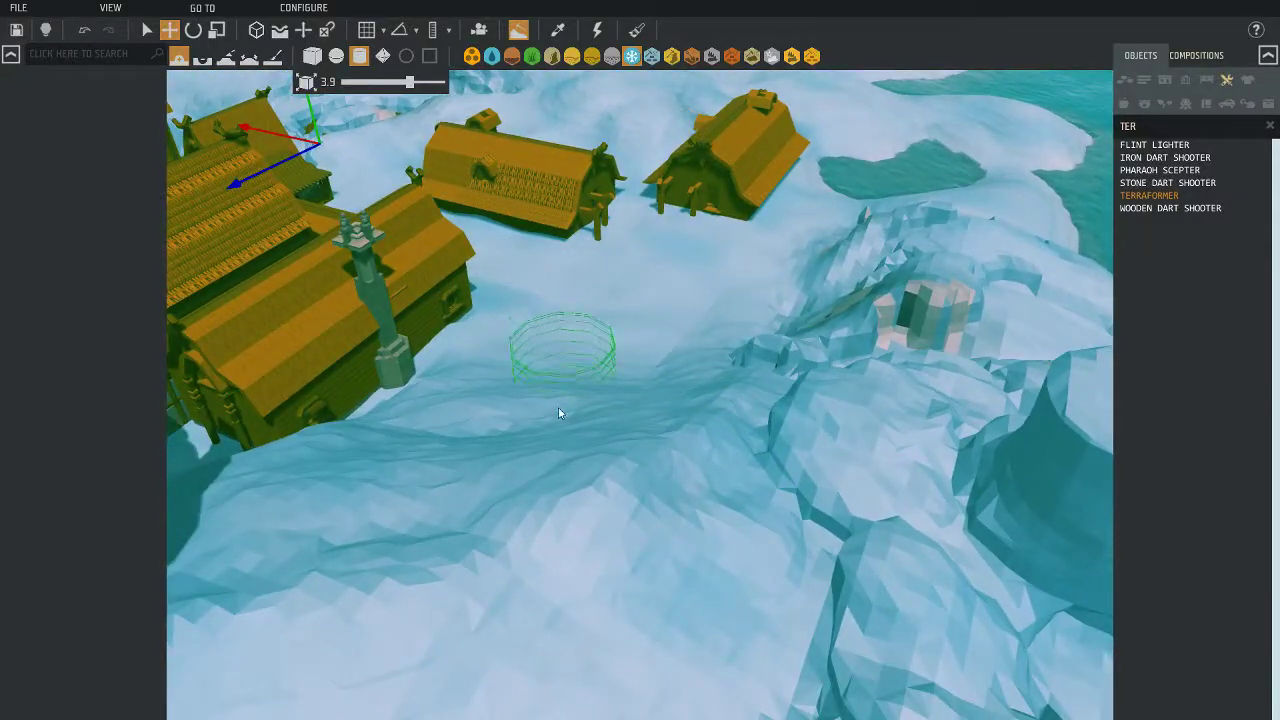
key(a)
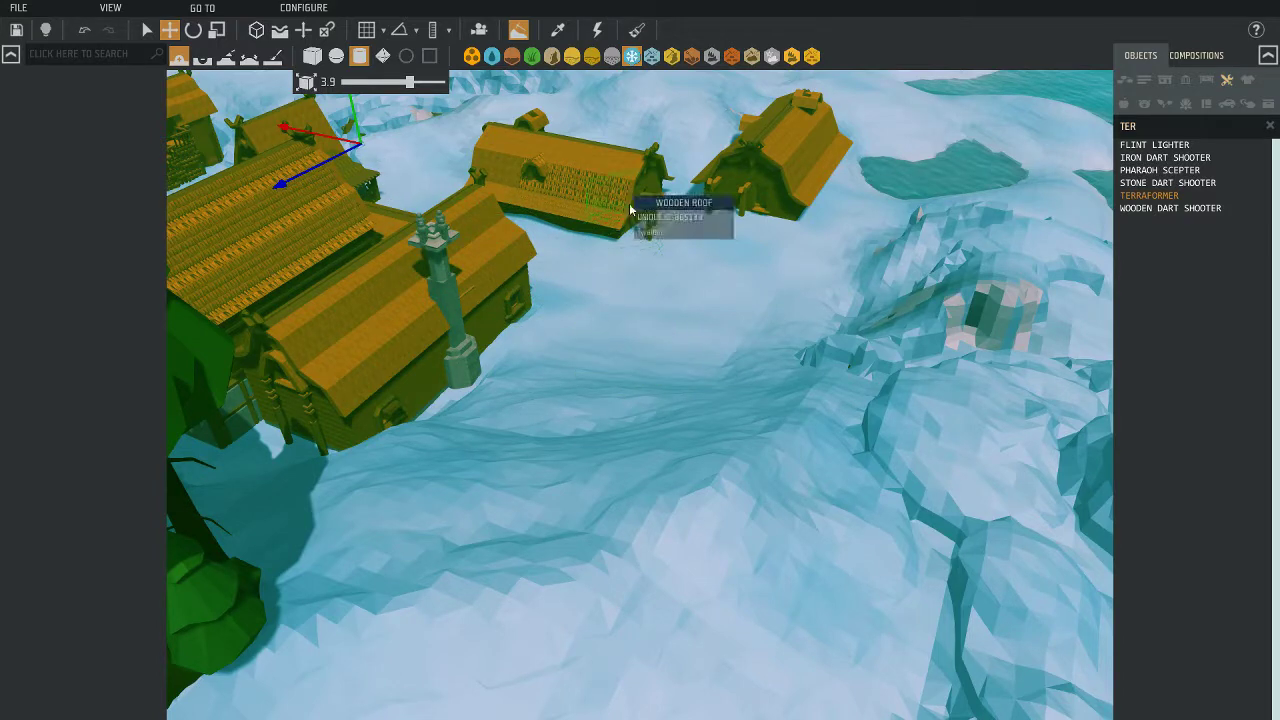
key(a)
key(s)
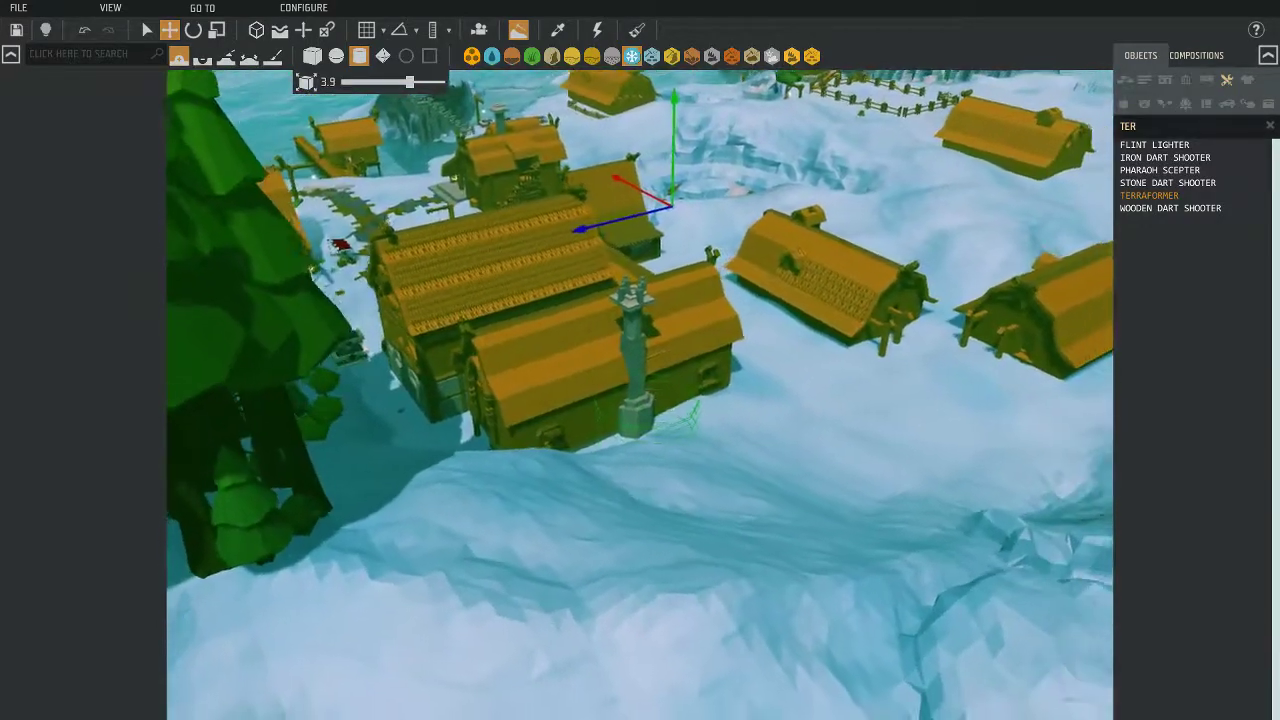
key(d)
key(s)
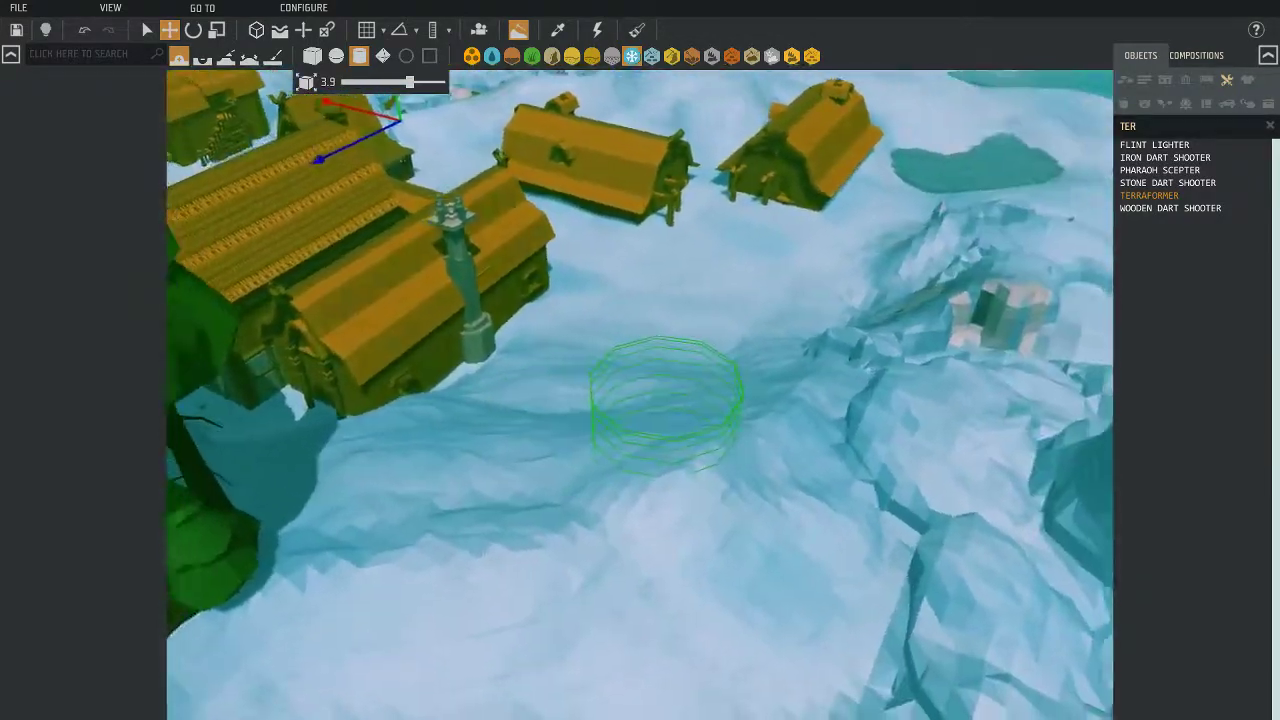
key(d)
key(s)
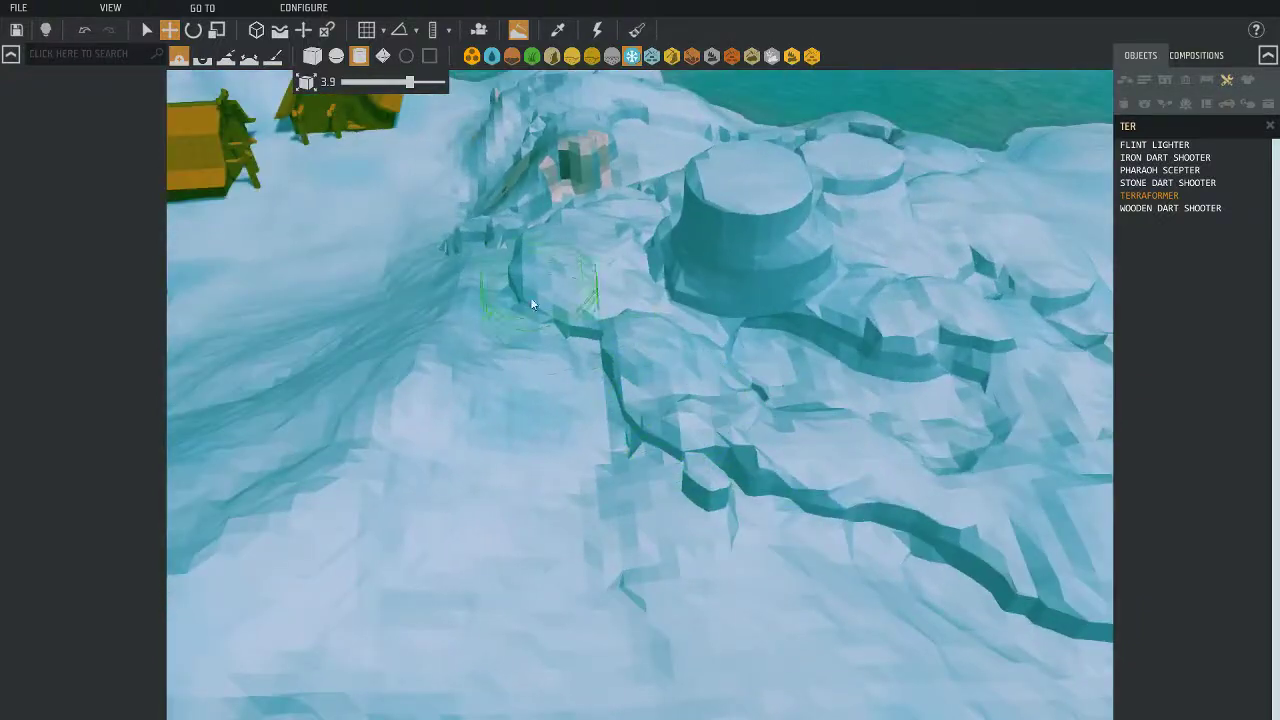
Raise rounded snow ledges along the seaward side of the cluster between the two large pillars
key(d)
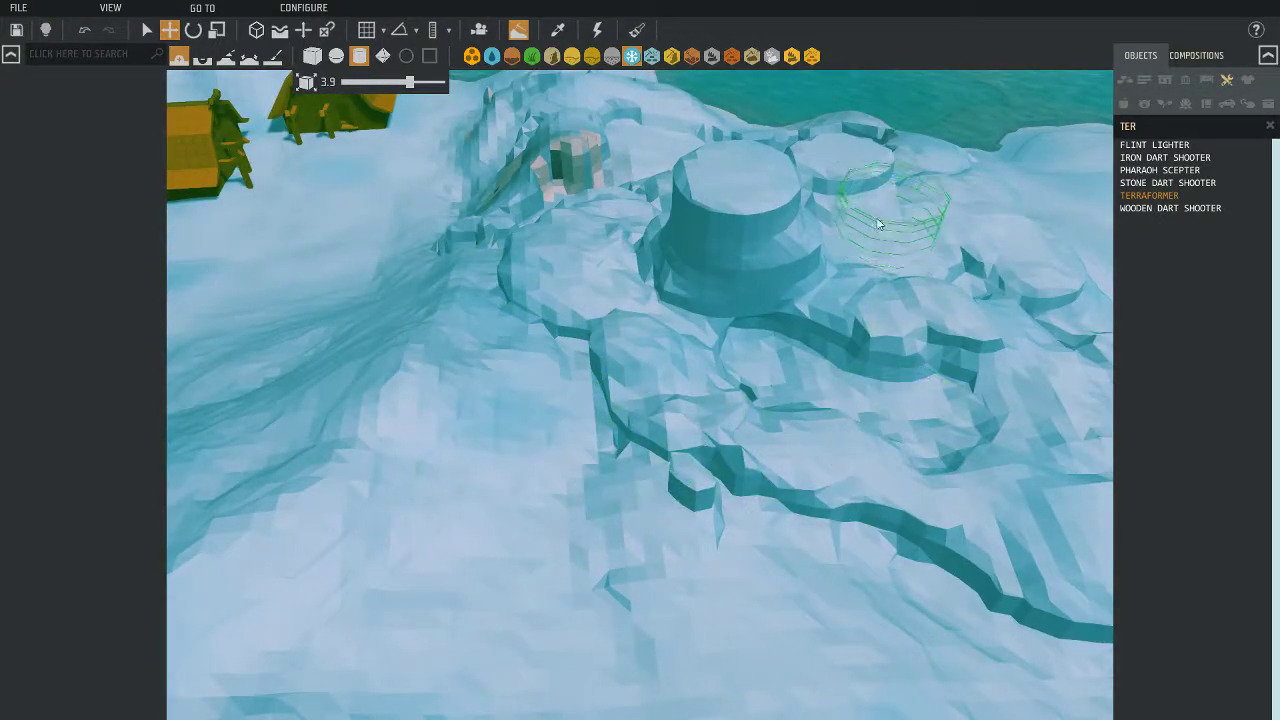
key(d)
key(s)
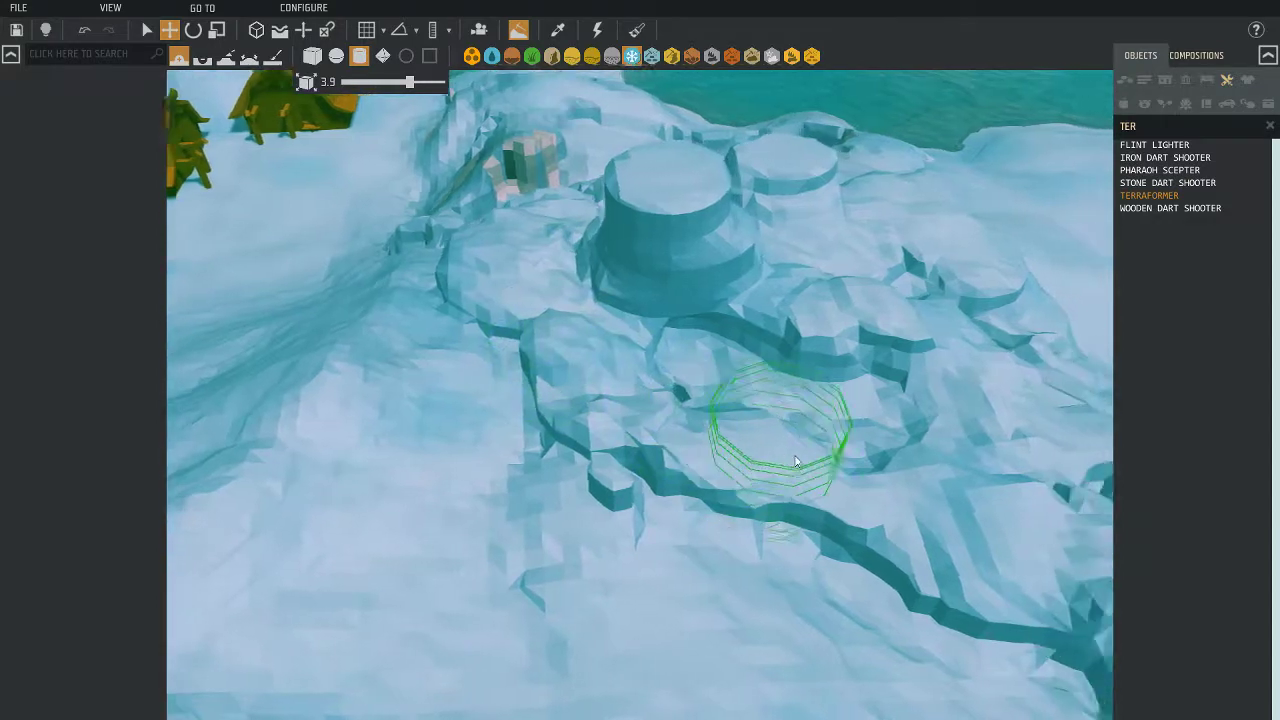
key(d)
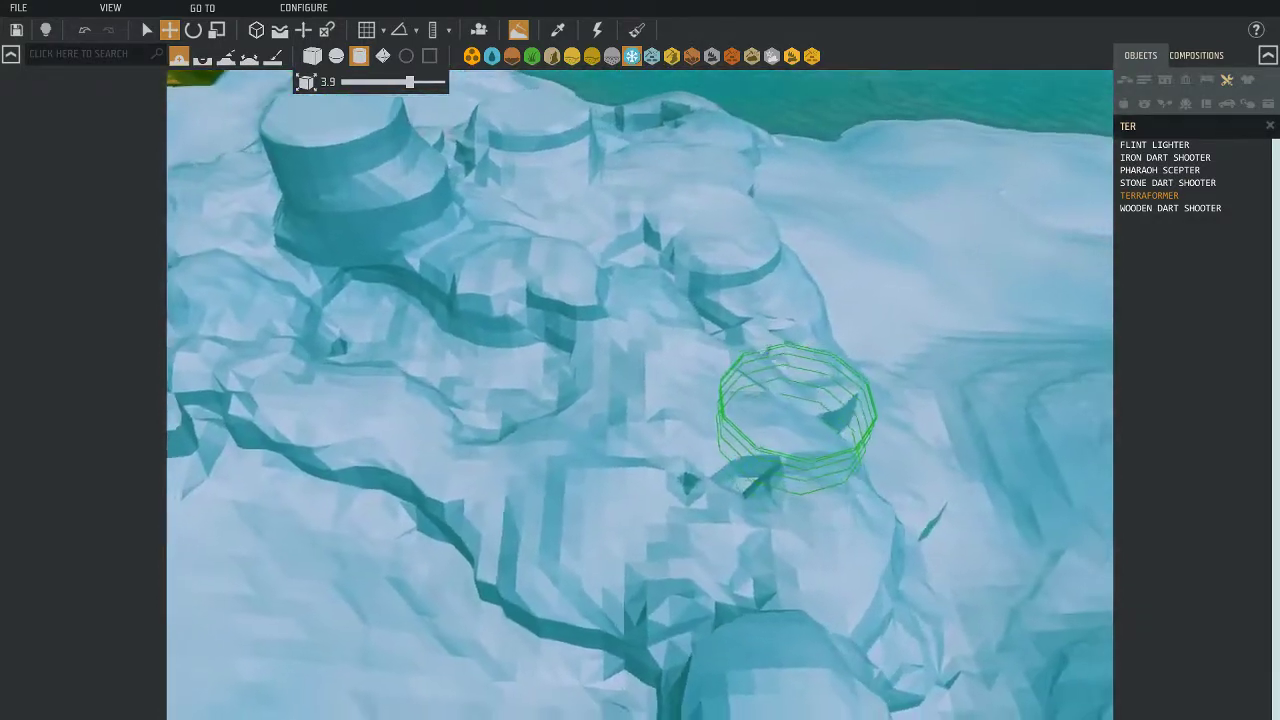
key(s)
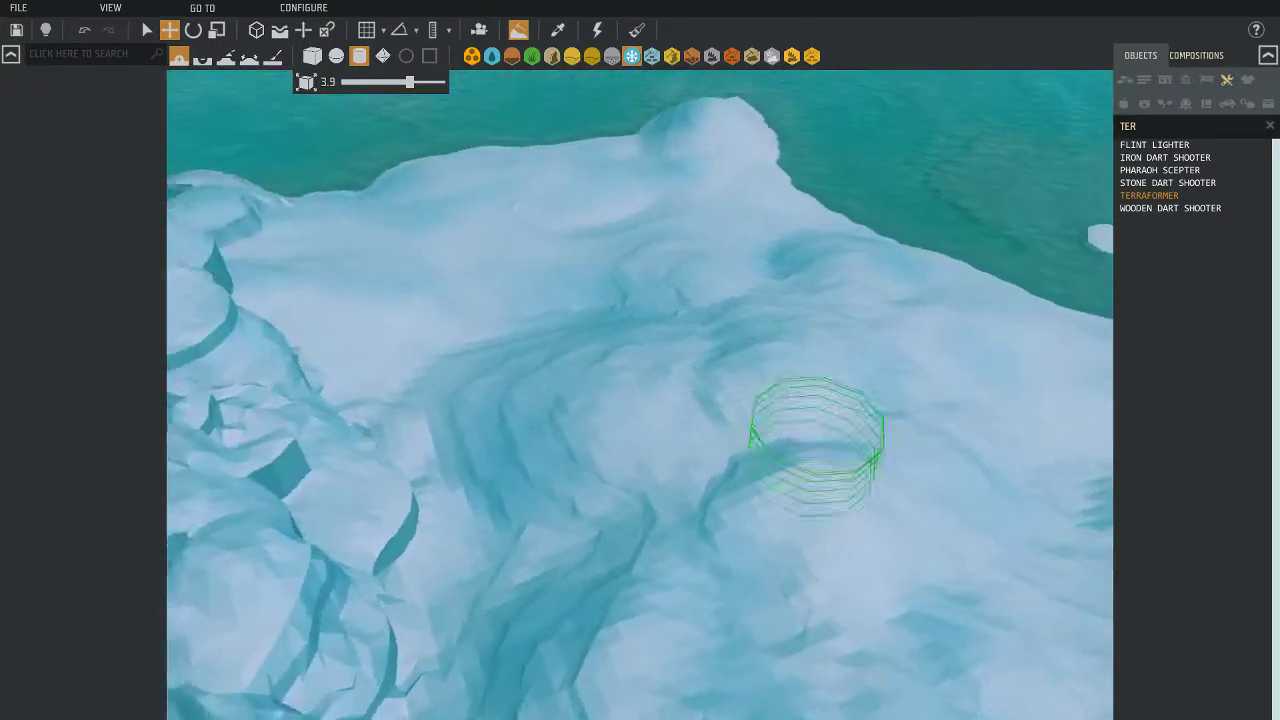
key(w)
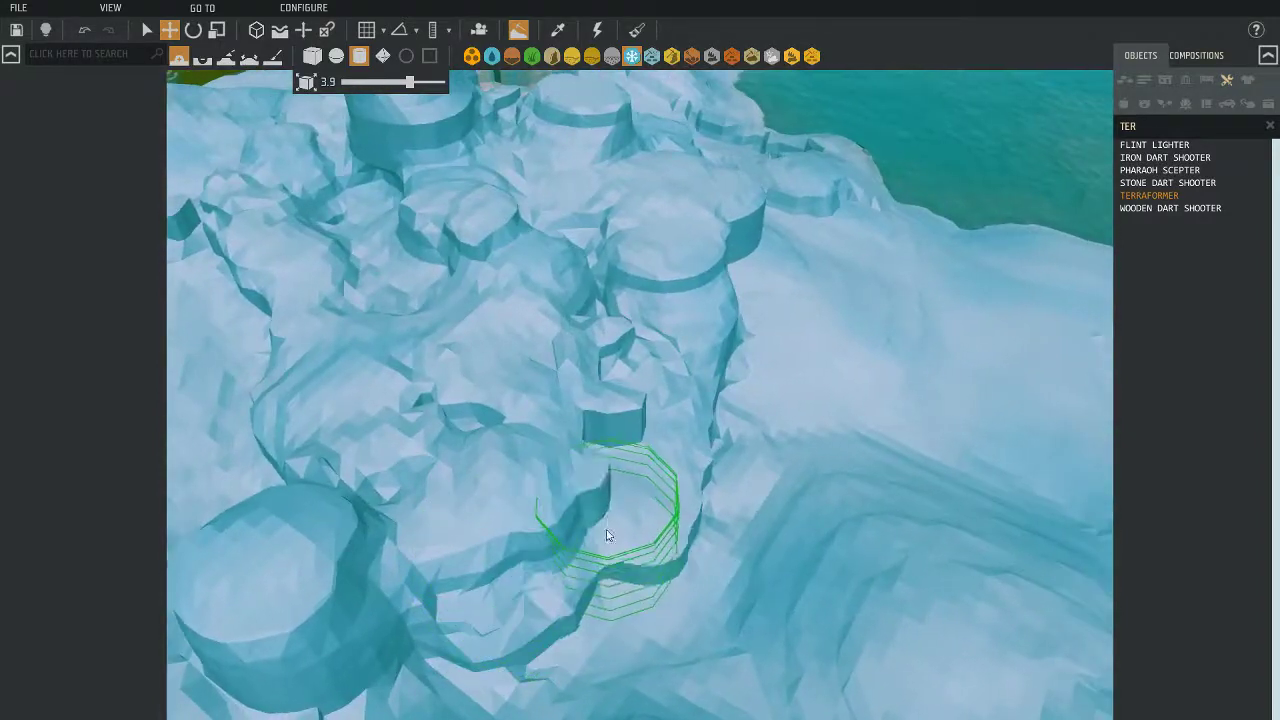
Widen the stepped lower ledges at the seaward foot of the cluster with the cylindrical brush
key(w)
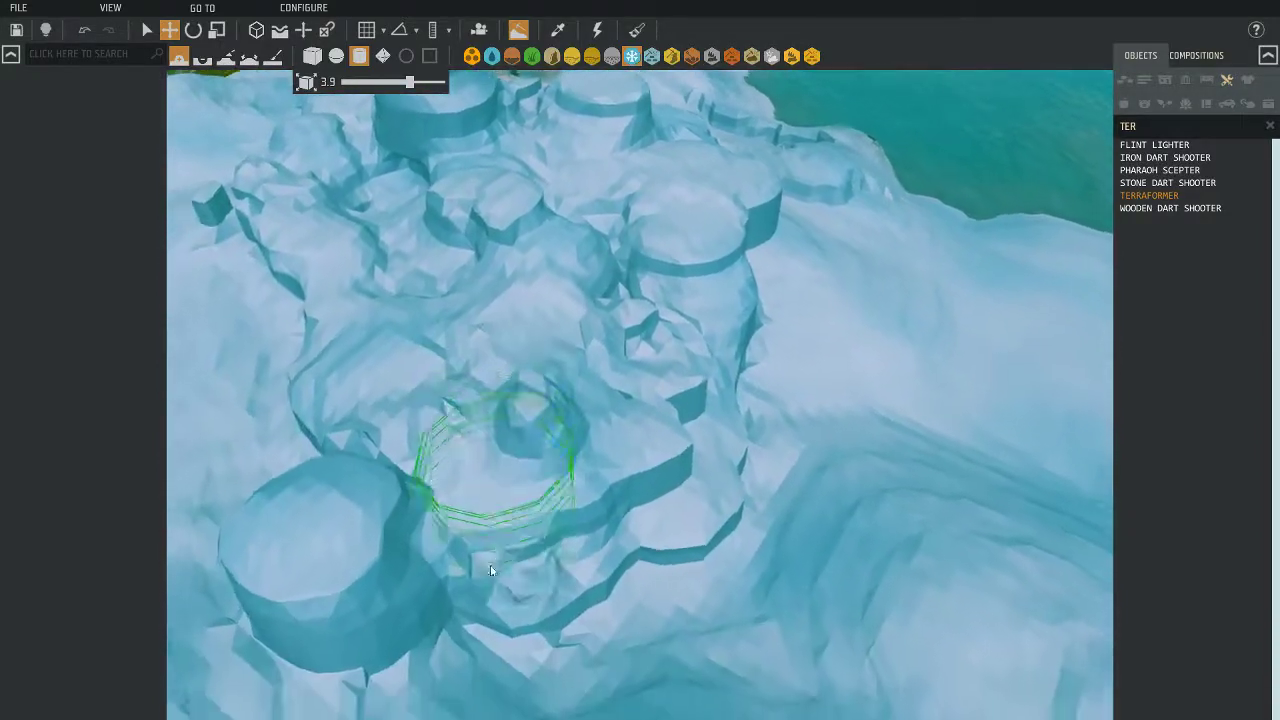
key(w)
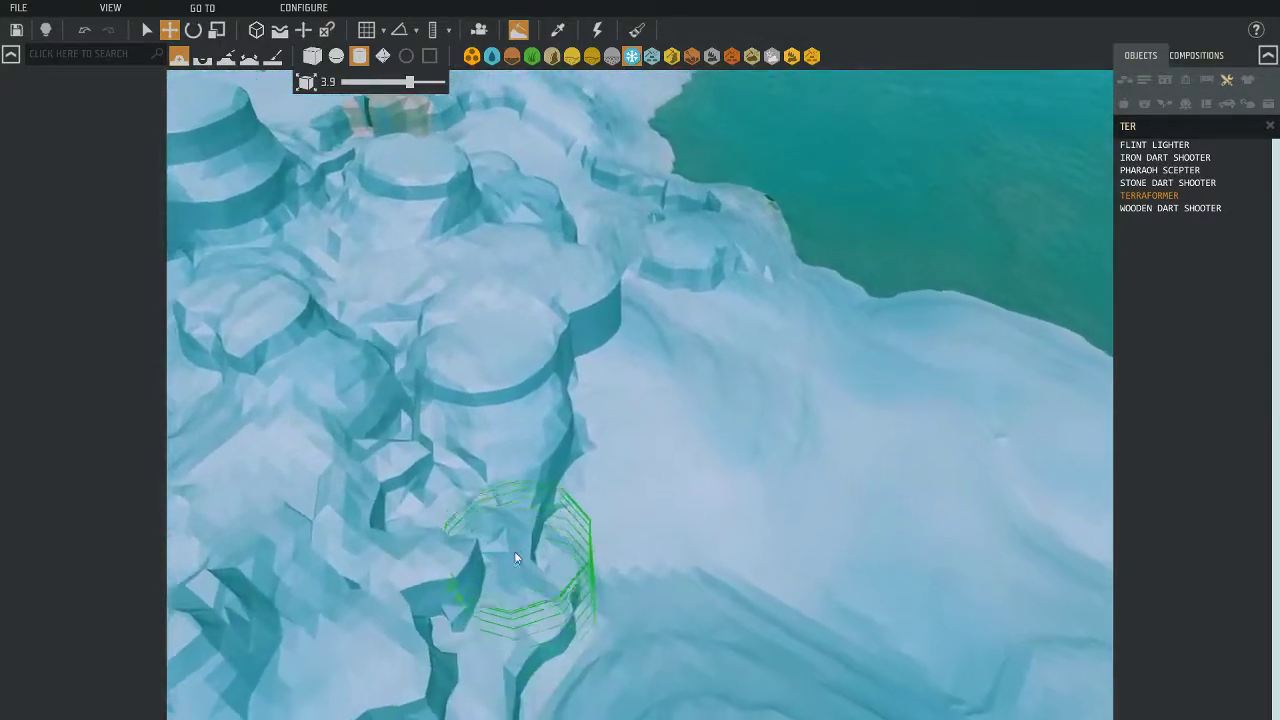
key(w)
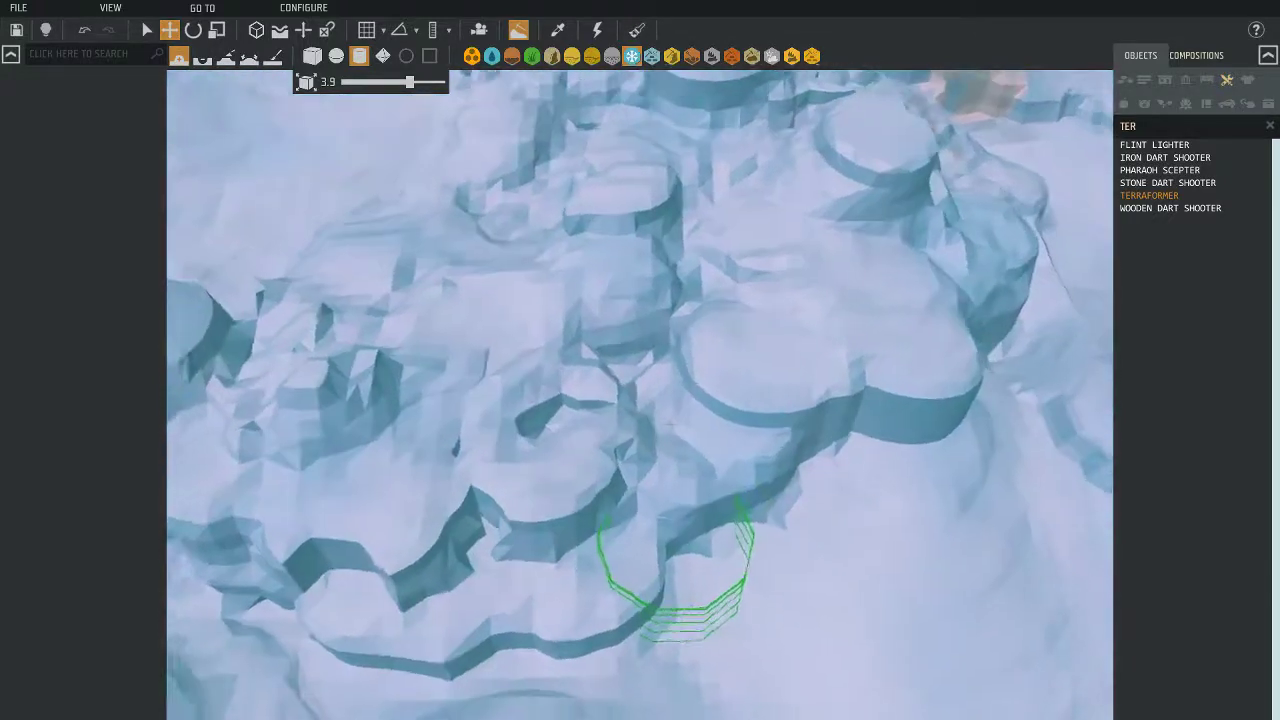
key(w)
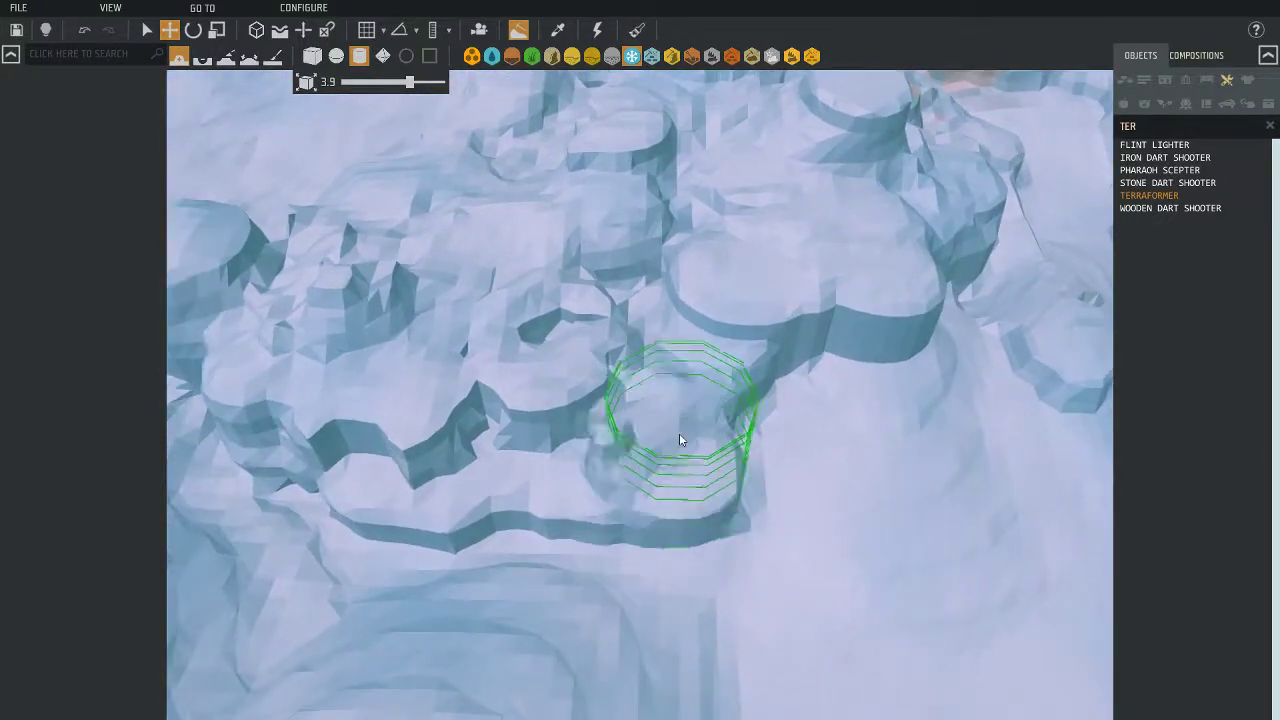
key(w)
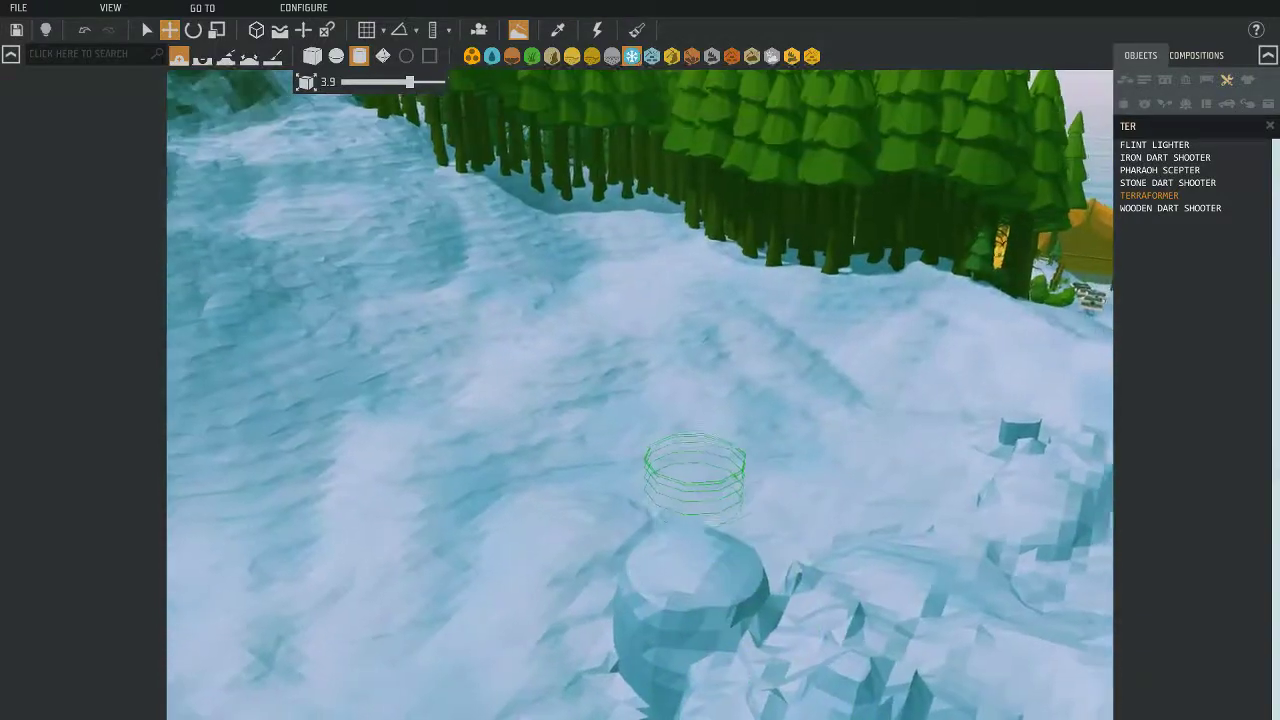
Build overlapping snow ledges in front of the broad flat-topped platform and join them to the low mound near the coast
key(w)
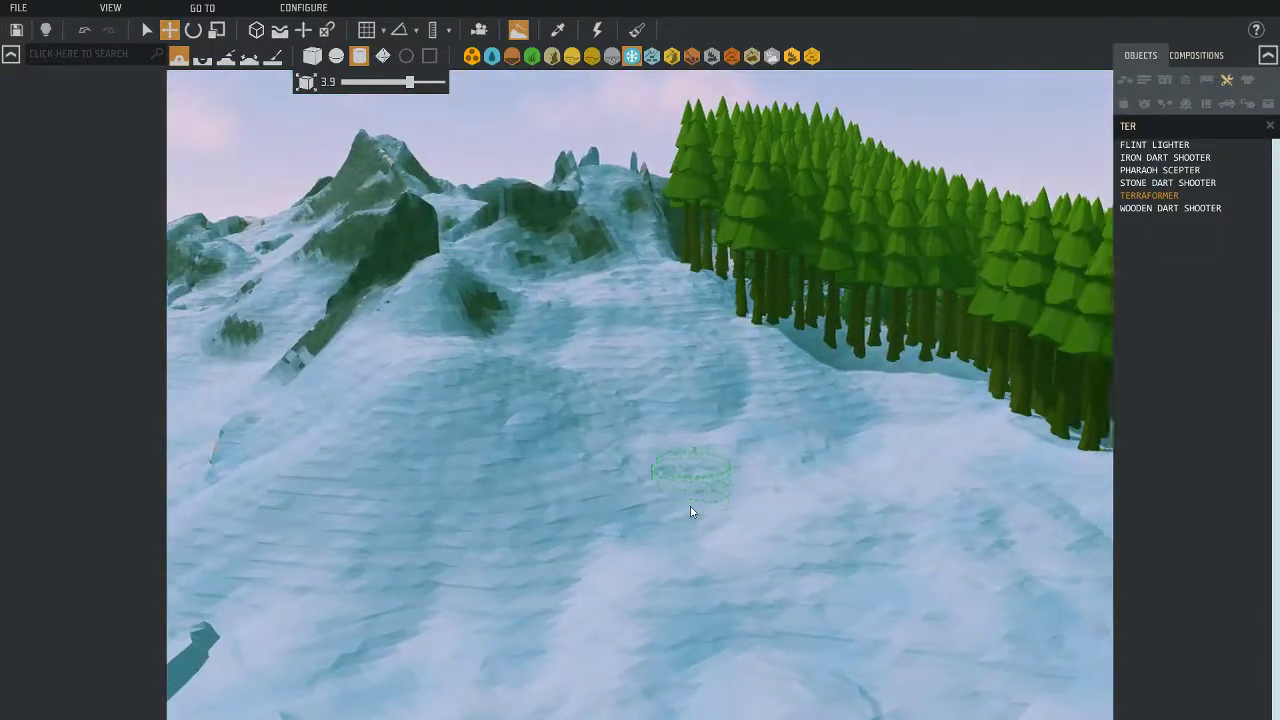
right_drag(690, 512, 595, 287)
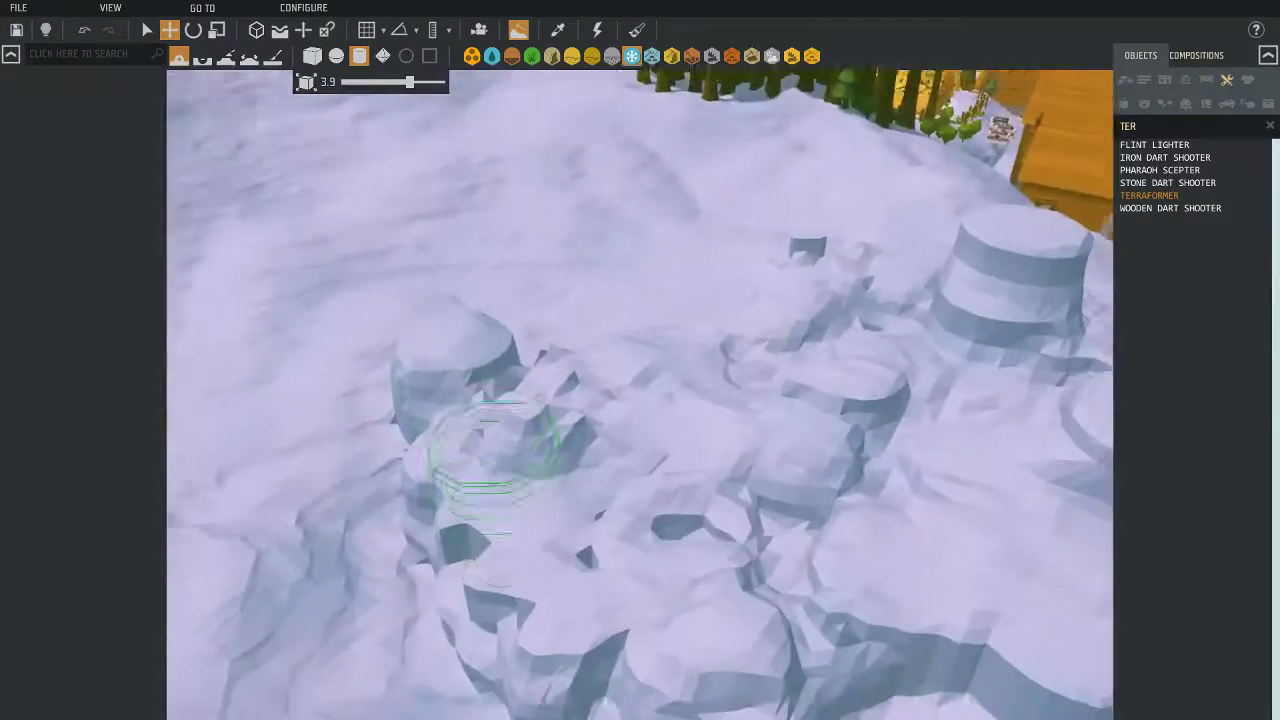
key(w)
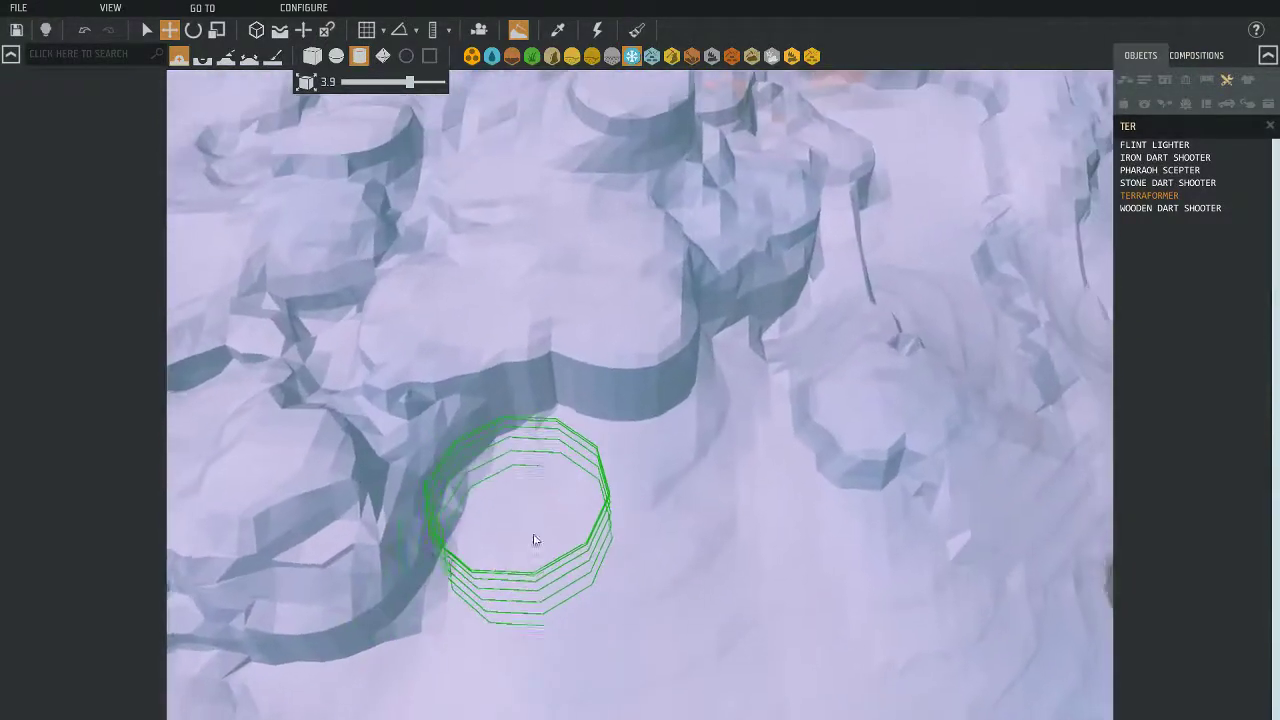
mouse_move(540, 513)
mouse_down()
mouse_move(537, 551)
mouse_move(589, 562)
mouse_move(647, 514)
mouse_move(597, 507)
mouse_move(672, 474)
mouse_move(597, 477)
mouse_move(607, 413)
mouse_move(625, 430)
mouse_move(581, 529)
mouse_move(552, 520)
mouse_move(577, 495)
mouse_move(658, 506)
mouse_up()
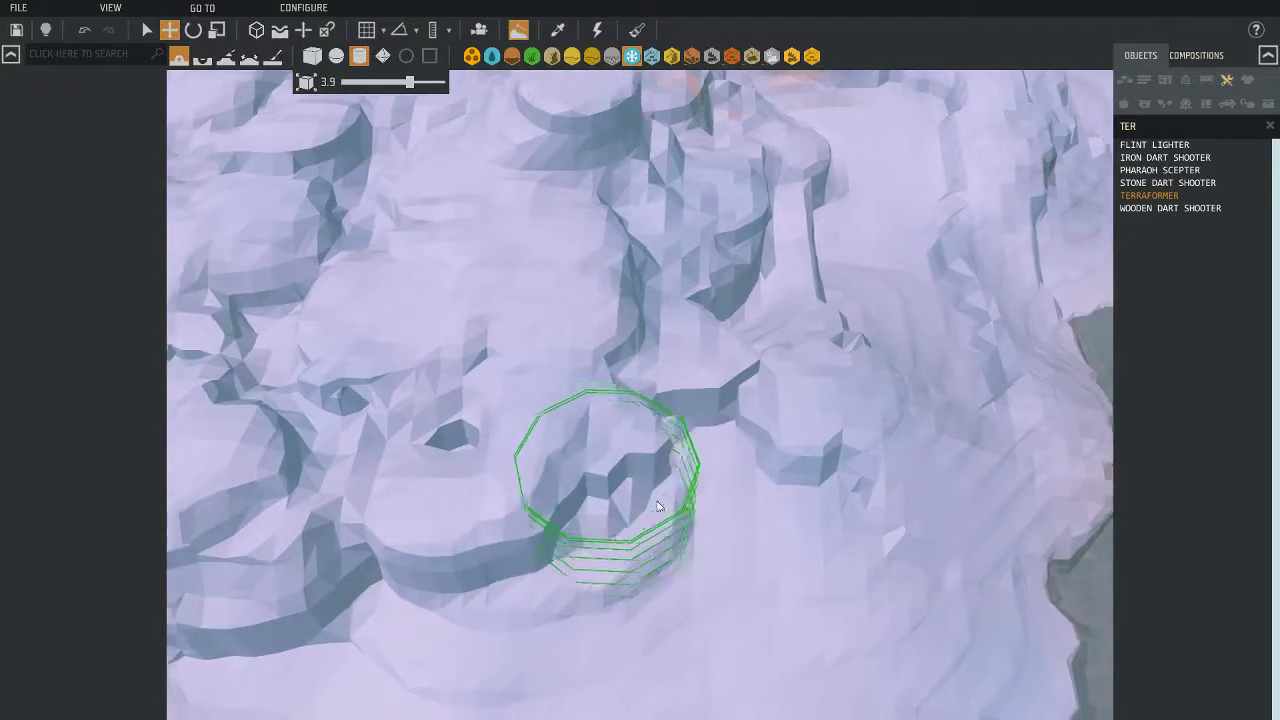
mouse_move(721, 441)
mouse_down()
mouse_move(716, 544)
mouse_move(659, 548)
mouse_move(565, 519)
mouse_move(619, 416)
mouse_move(654, 416)
mouse_move(657, 465)
mouse_move(608, 441)
mouse_move(628, 422)
mouse_move(635, 454)
mouse_move(714, 351)
mouse_move(664, 334)
mouse_move(644, 370)
mouse_move(640, 304)
mouse_move(694, 407)
mouse_move(689, 429)
mouse_move(679, 408)
mouse_move(691, 401)
mouse_move(779, 415)
mouse_move(819, 439)
mouse_move(704, 382)
mouse_move(691, 352)
mouse_move(719, 358)
mouse_move(714, 332)
mouse_move(744, 273)
mouse_move(774, 340)
mouse_move(764, 388)
mouse_move(839, 412)
mouse_move(782, 413)
mouse_up()
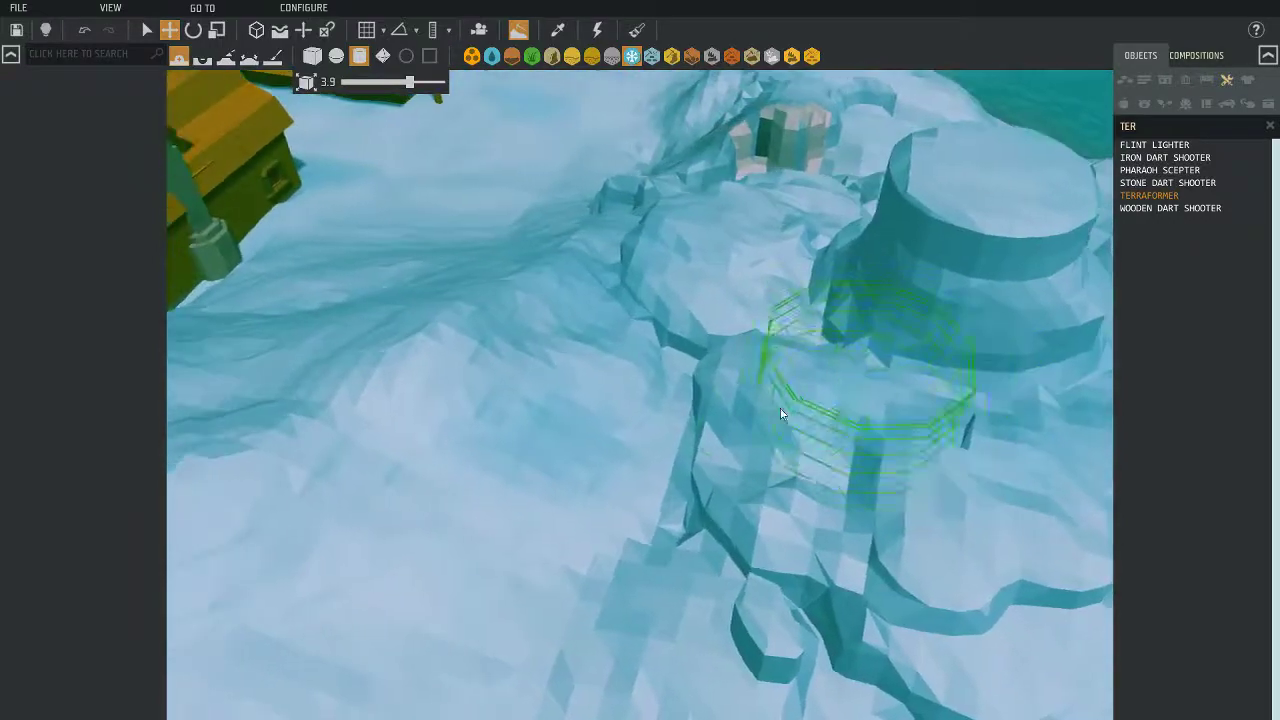
mouse_move(668, 374)
mouse_down()
mouse_move(639, 354)
mouse_move(694, 361)
mouse_up()
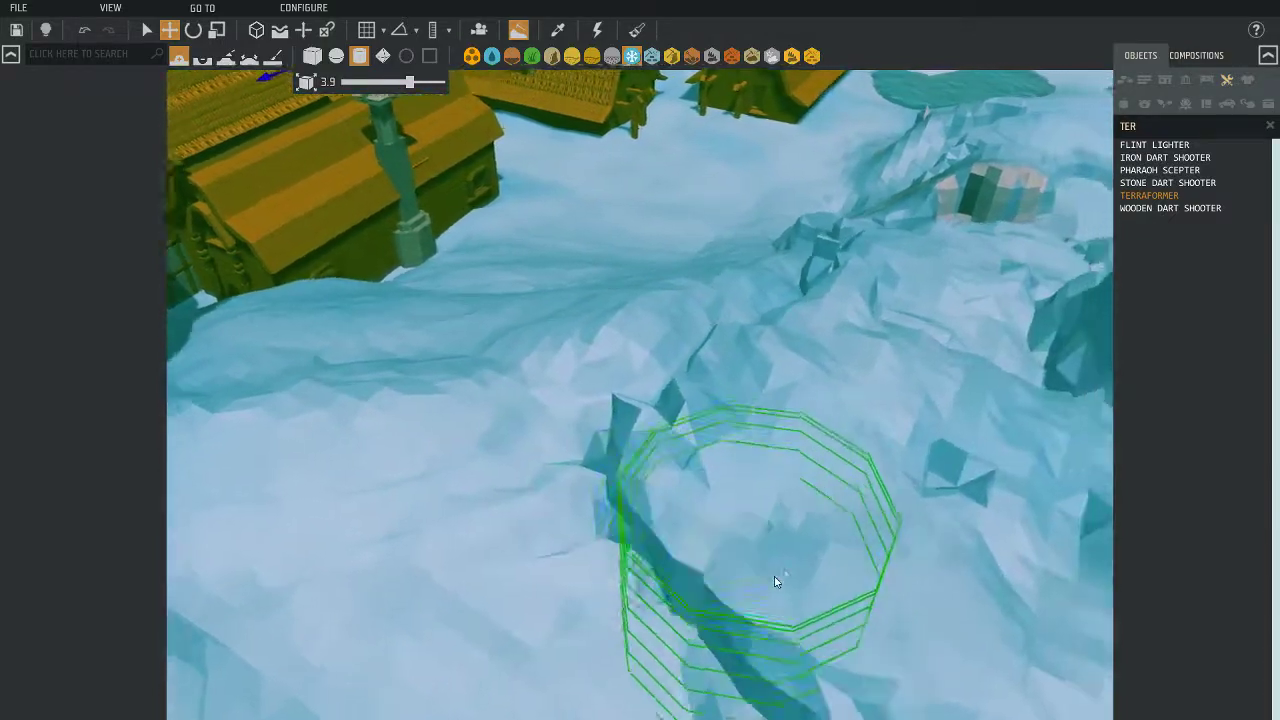
Extend the snow ledges along the crevice in front of the large pillar with the cylindrical brush at size 3.9
key(w)
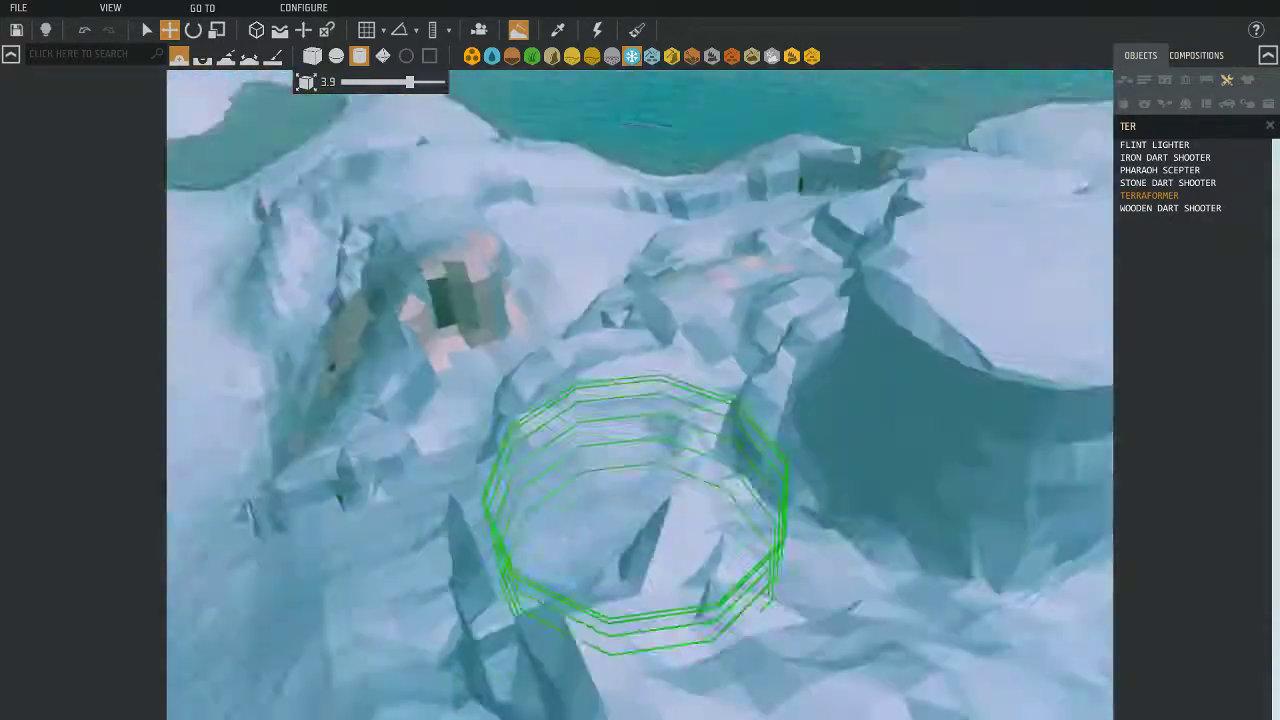
key(w)
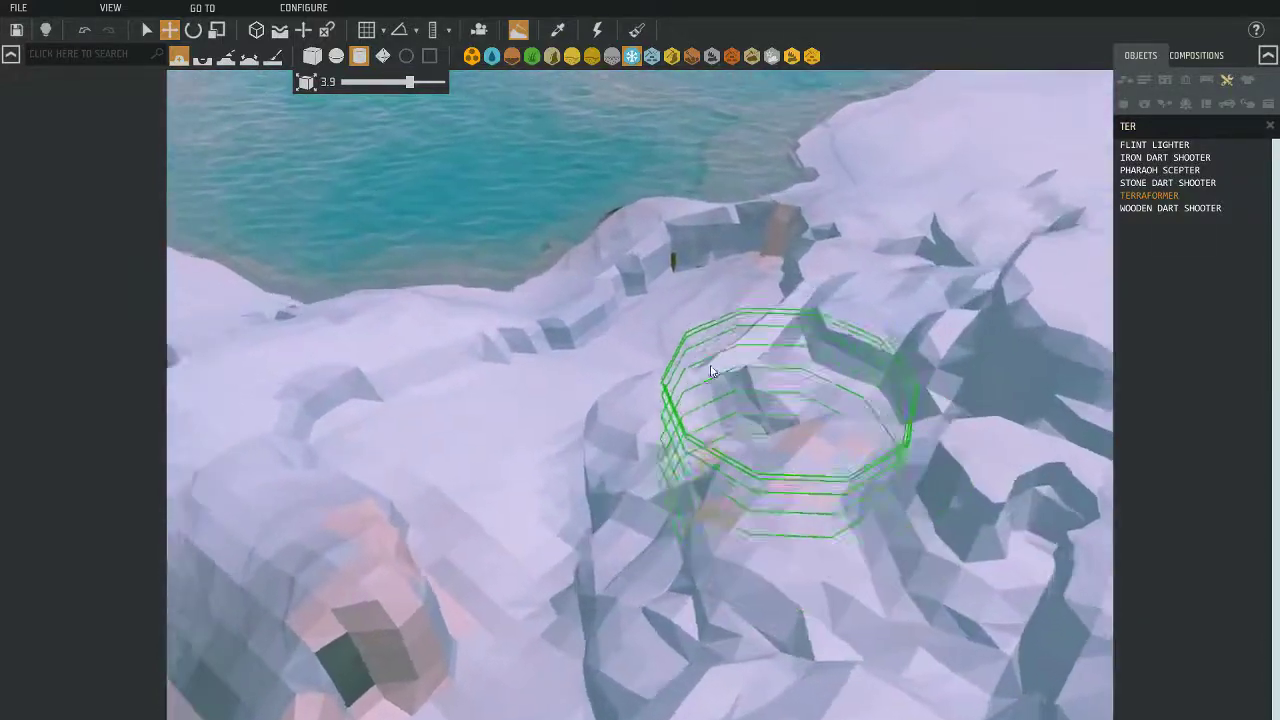
key(w)
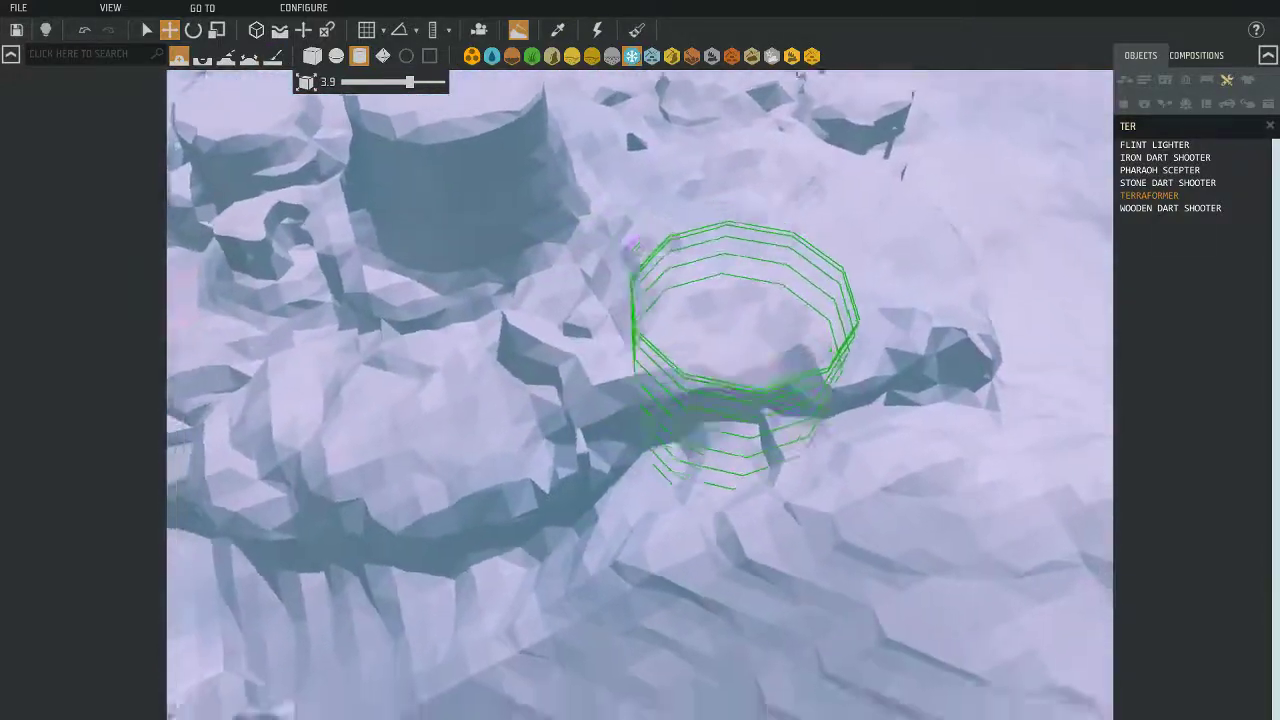
key(w)
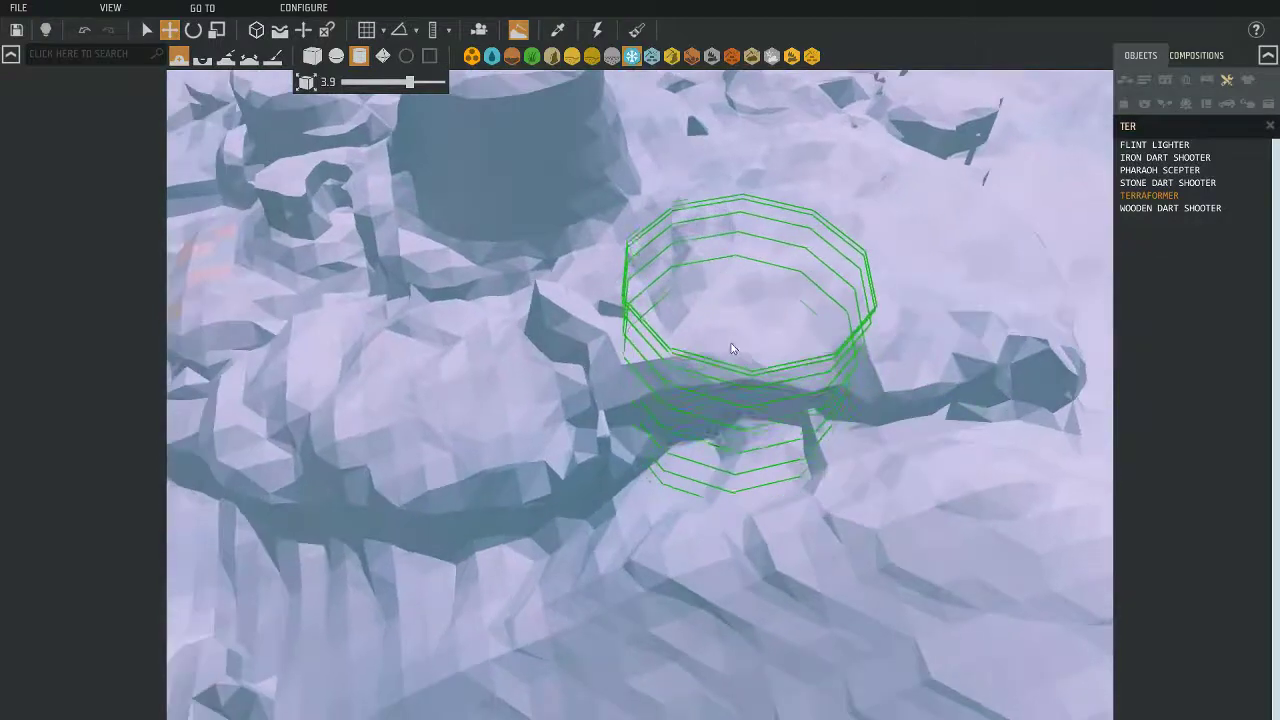
key(w)
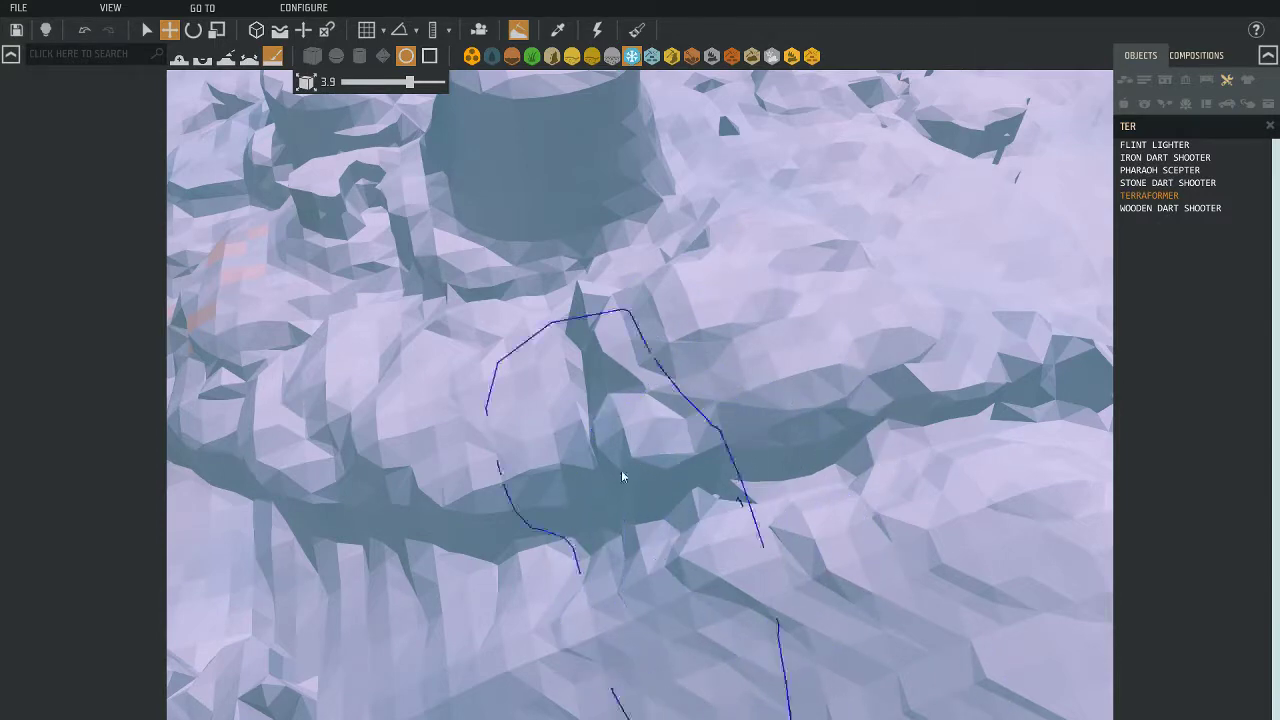
Go over the uneven snow ledges beside the crevice with the circular surface brush, using the snow material at size 3.9
key(w)
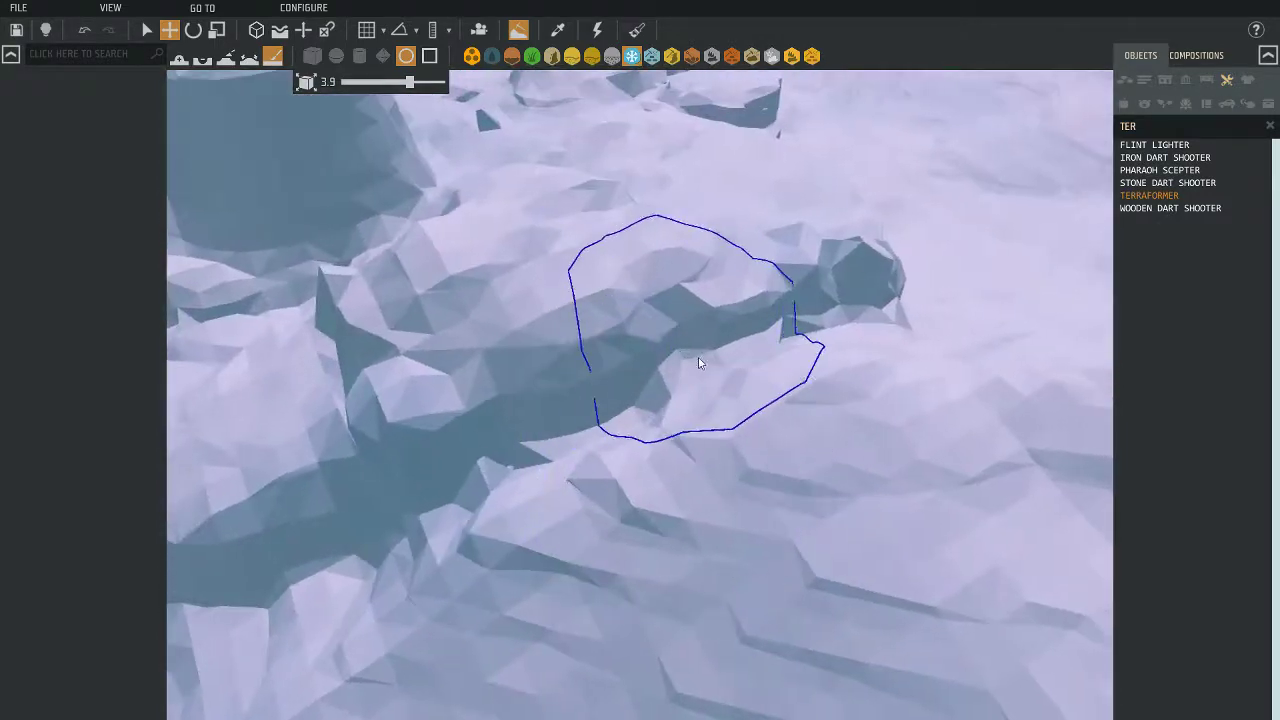
key(w)
key(w)
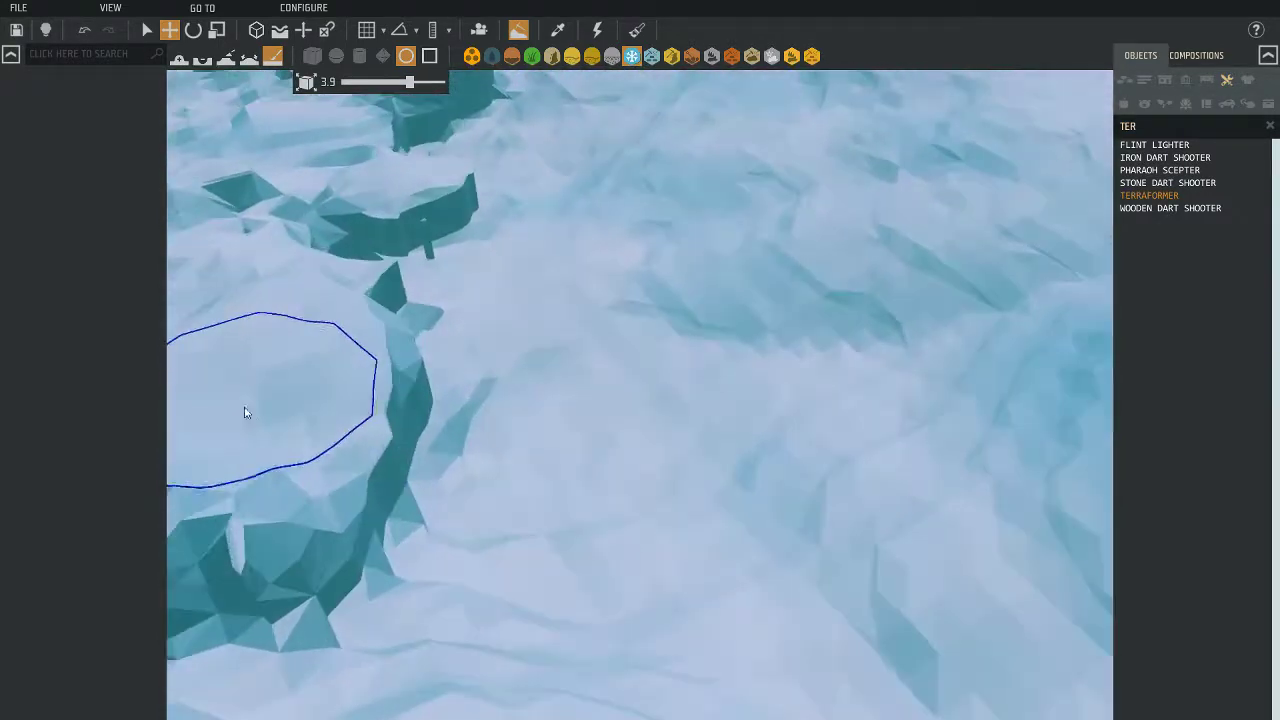
key(w)
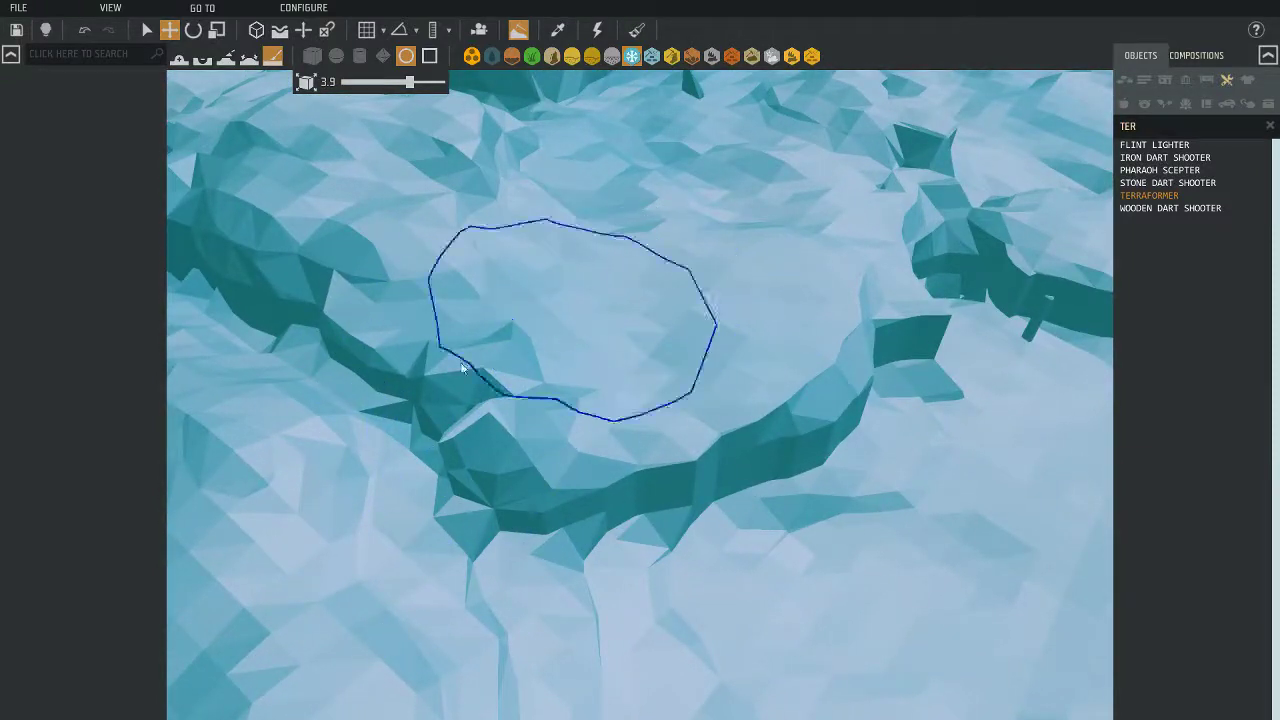
key(w)
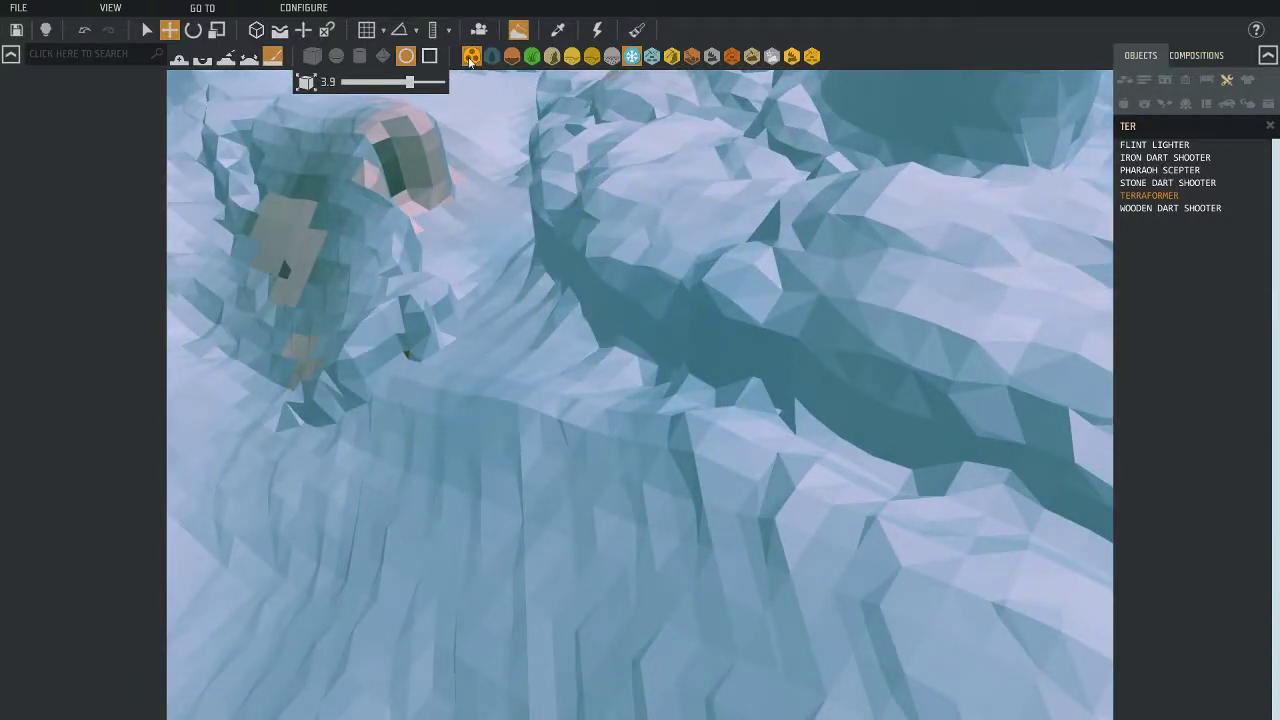
Switch the surface brush from snow to the mixed-material option and go over the mound at the large pillar's foot
key(w)
key(w)
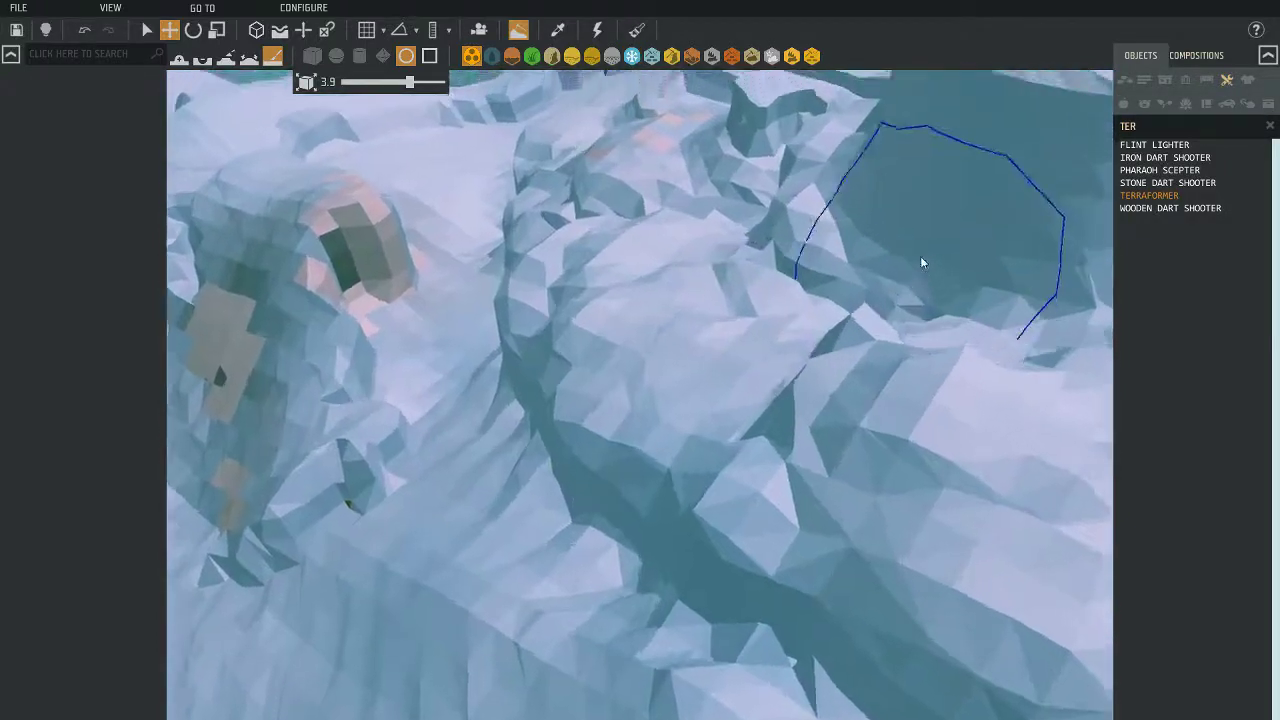
mouse_move(923, 263)
mouse_down()
mouse_move(813, 248)
mouse_move(700, 215)
mouse_up()
key(w)
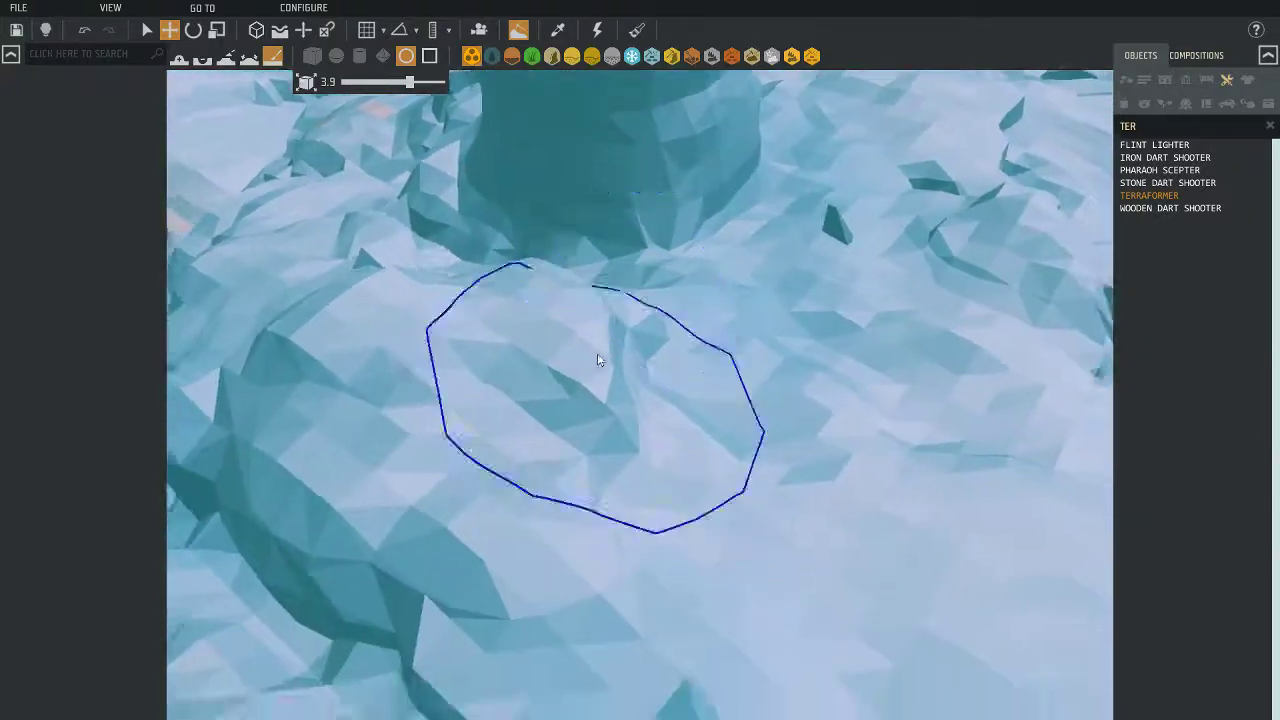
key(w)
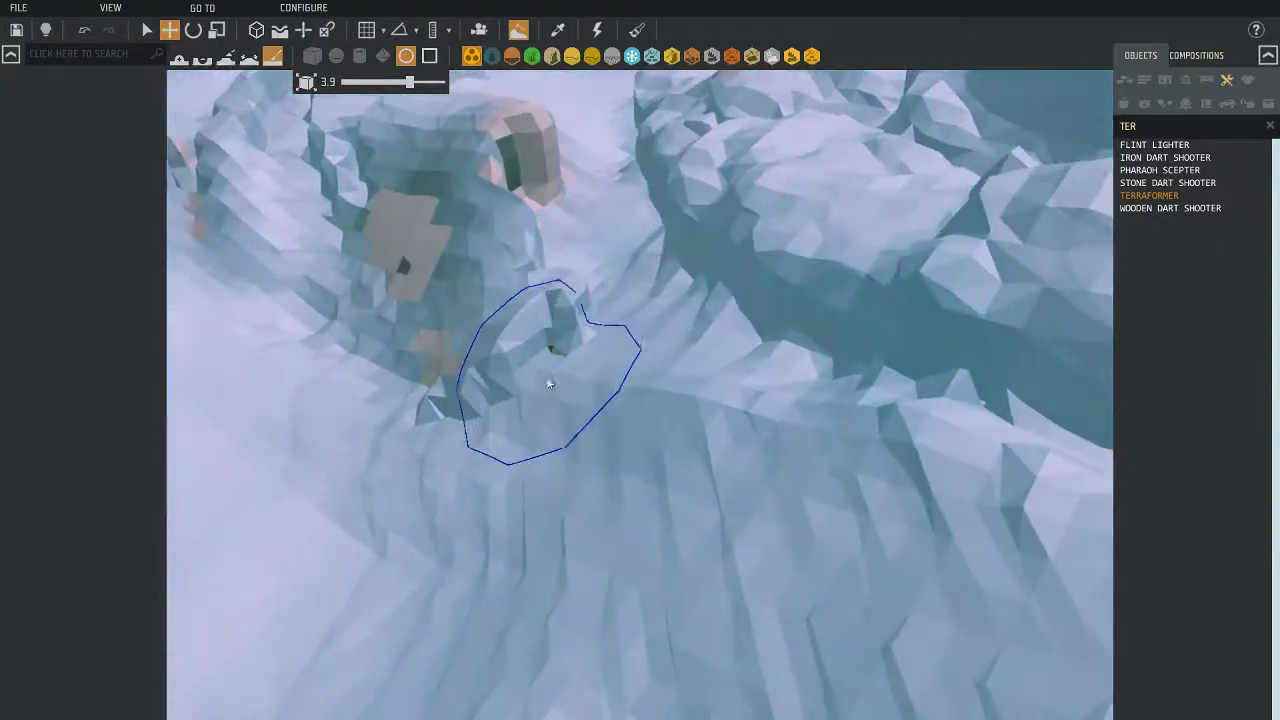
Flatten the mound at the large pillar's foot and the adjoining ledges into level terraces with the circular brush
click(228, 57)
key(w)
drag(734, 286, 771, 277)
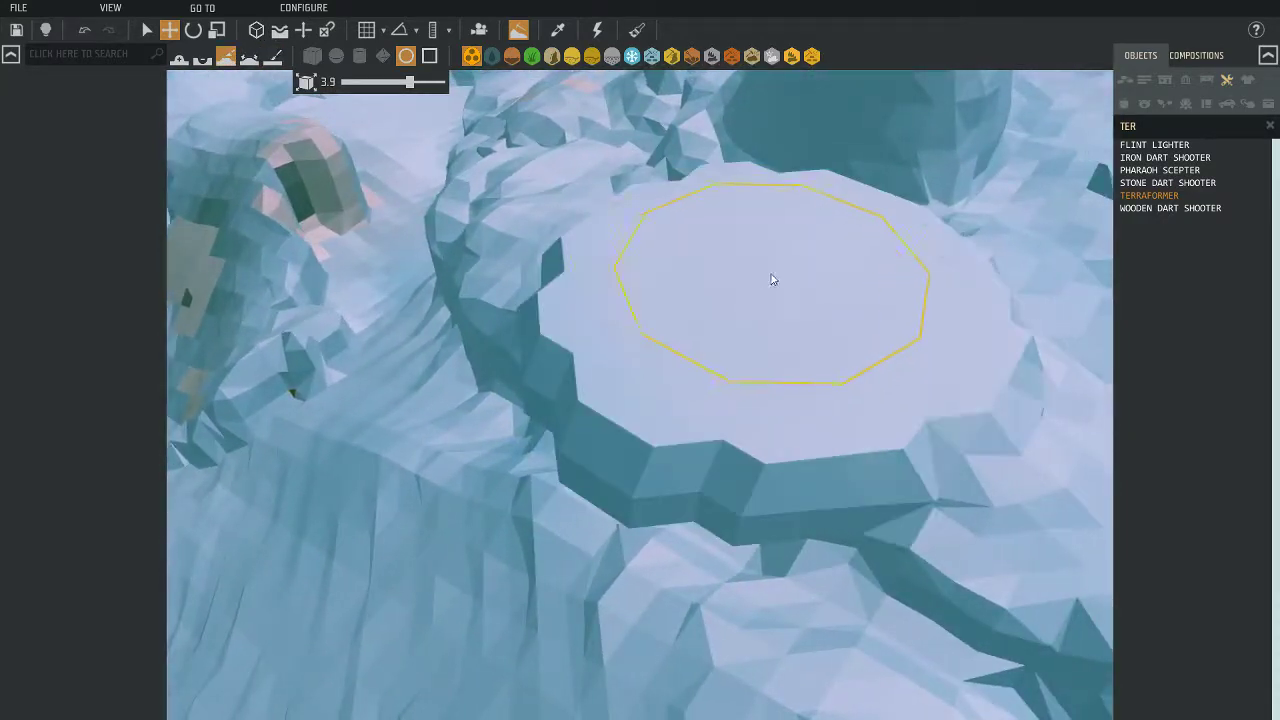
key(a)
key(a)
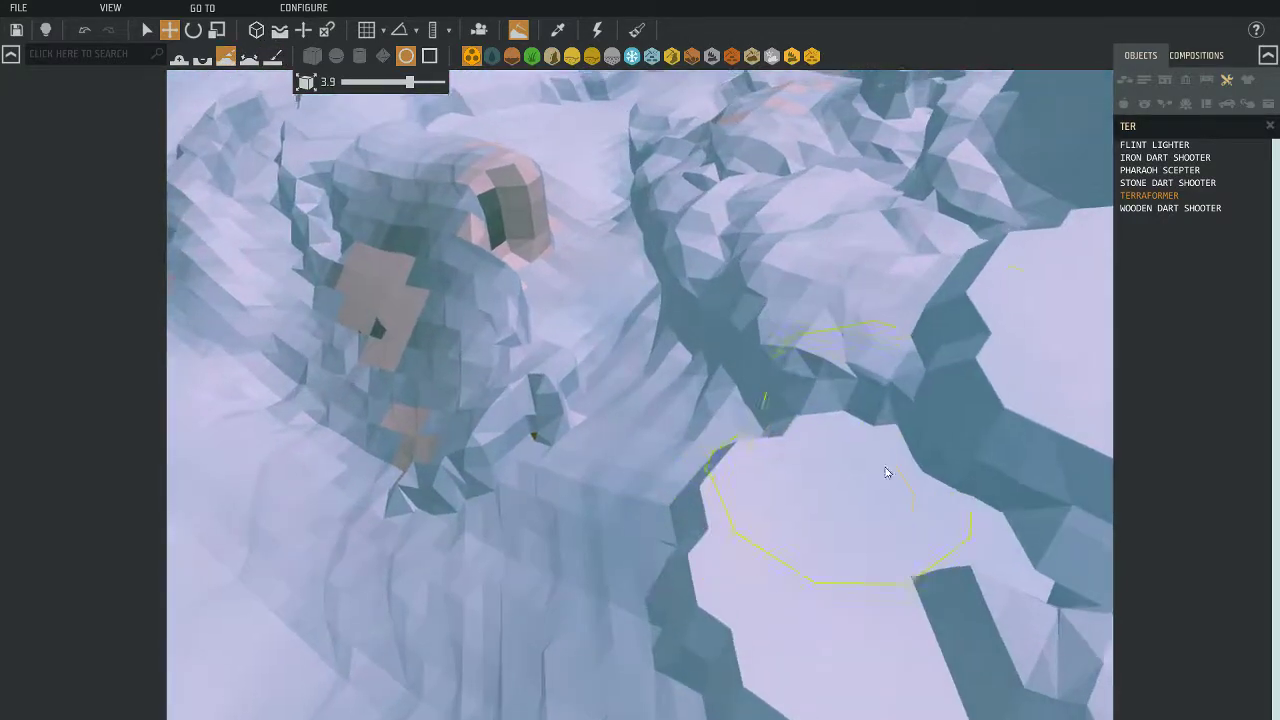
drag(847, 506, 861, 479)
key(w)
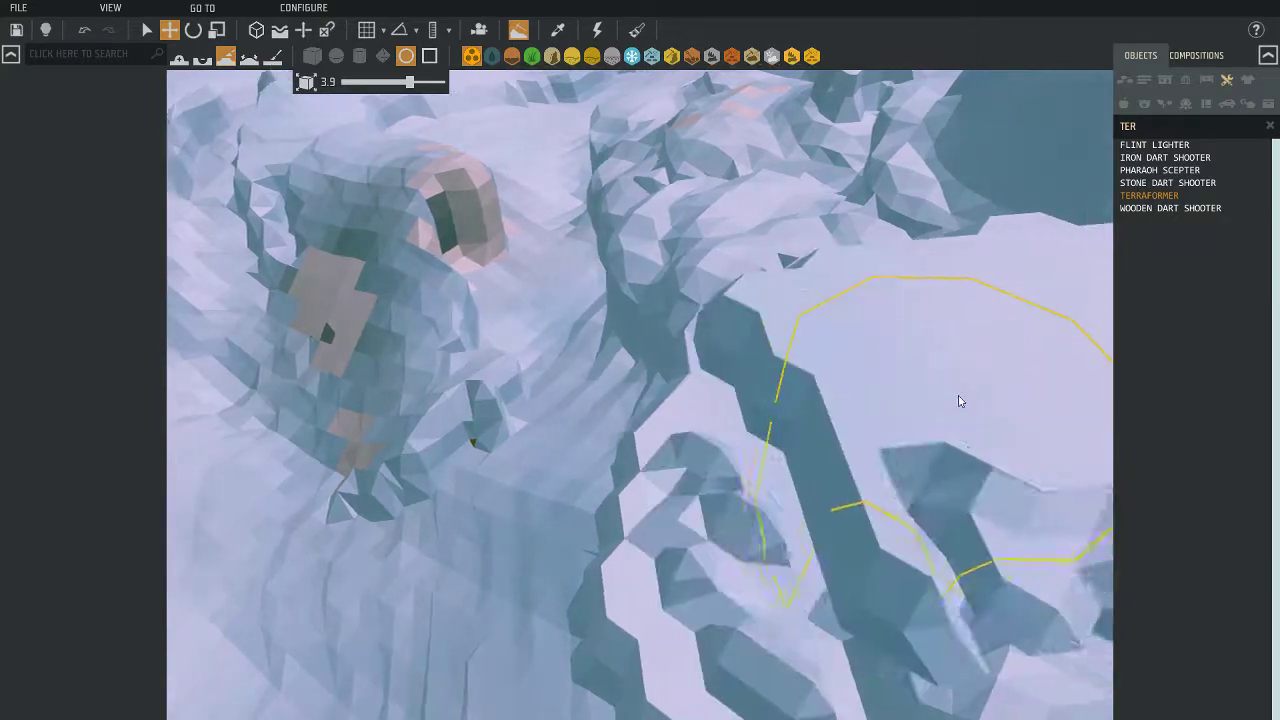
Level the jagged steps around the outer edge of the flattened terrace and widen its flat surface
key(w)
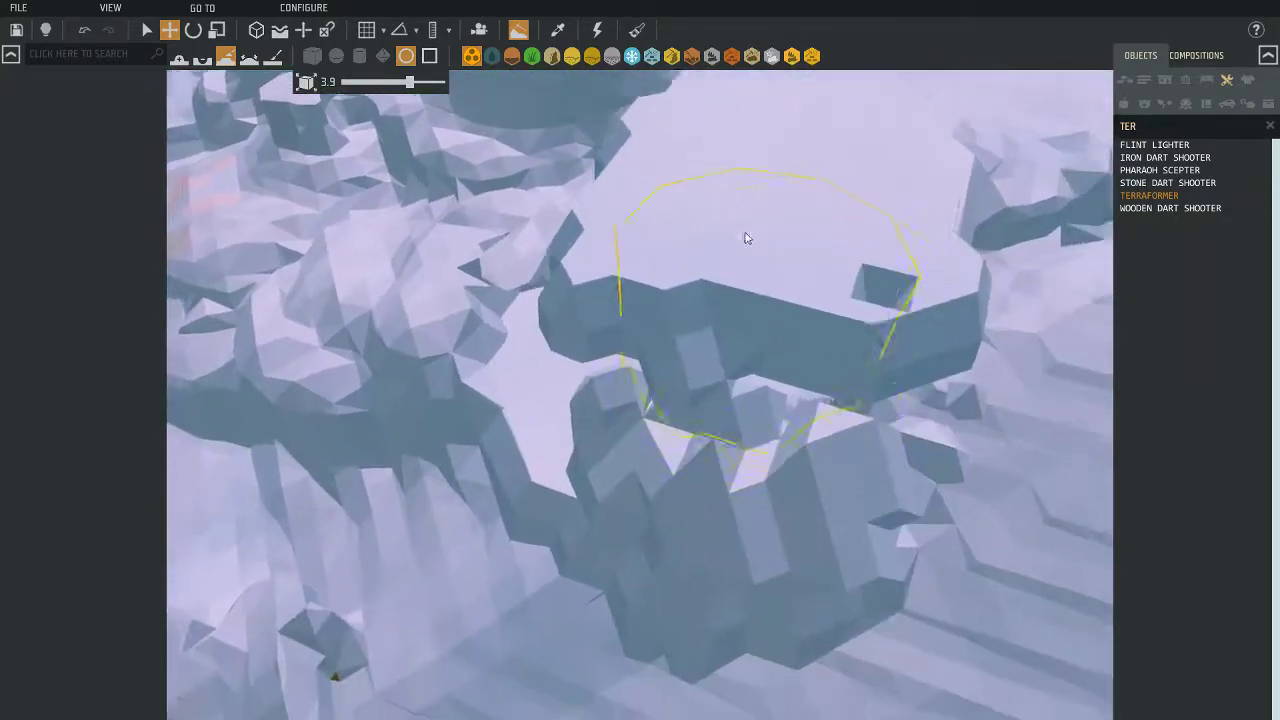
key(w)
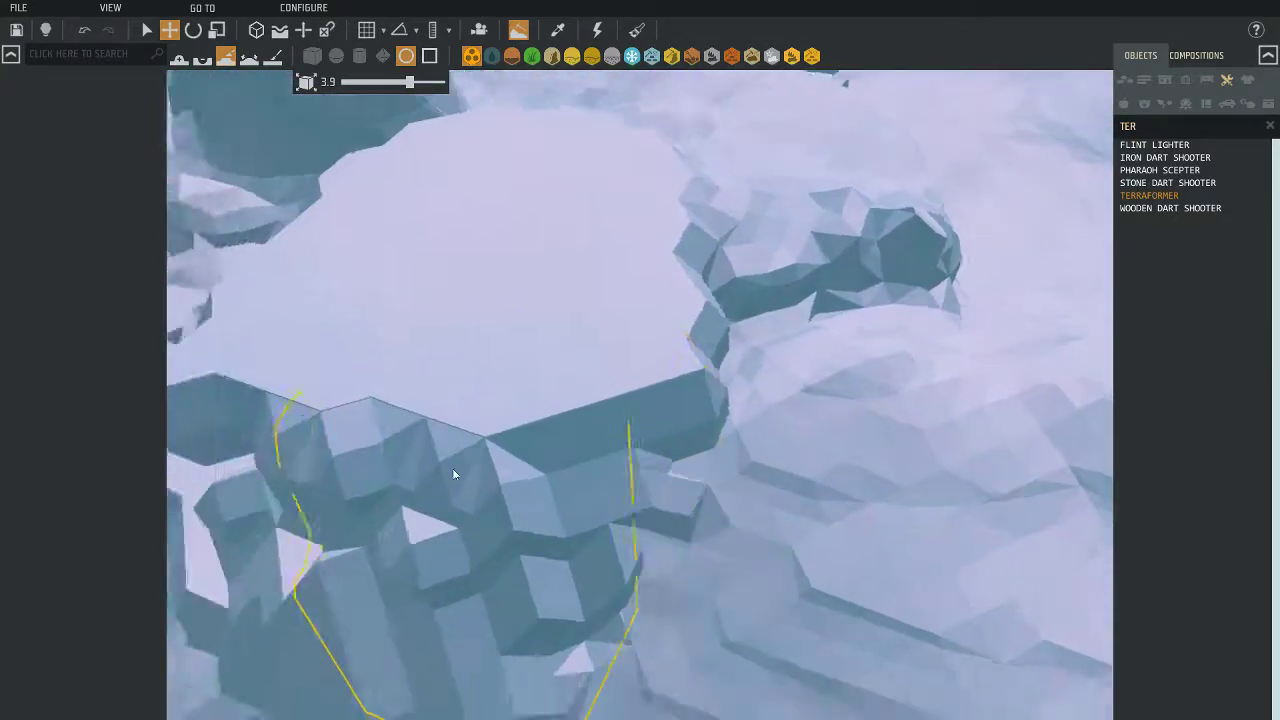
key(w)
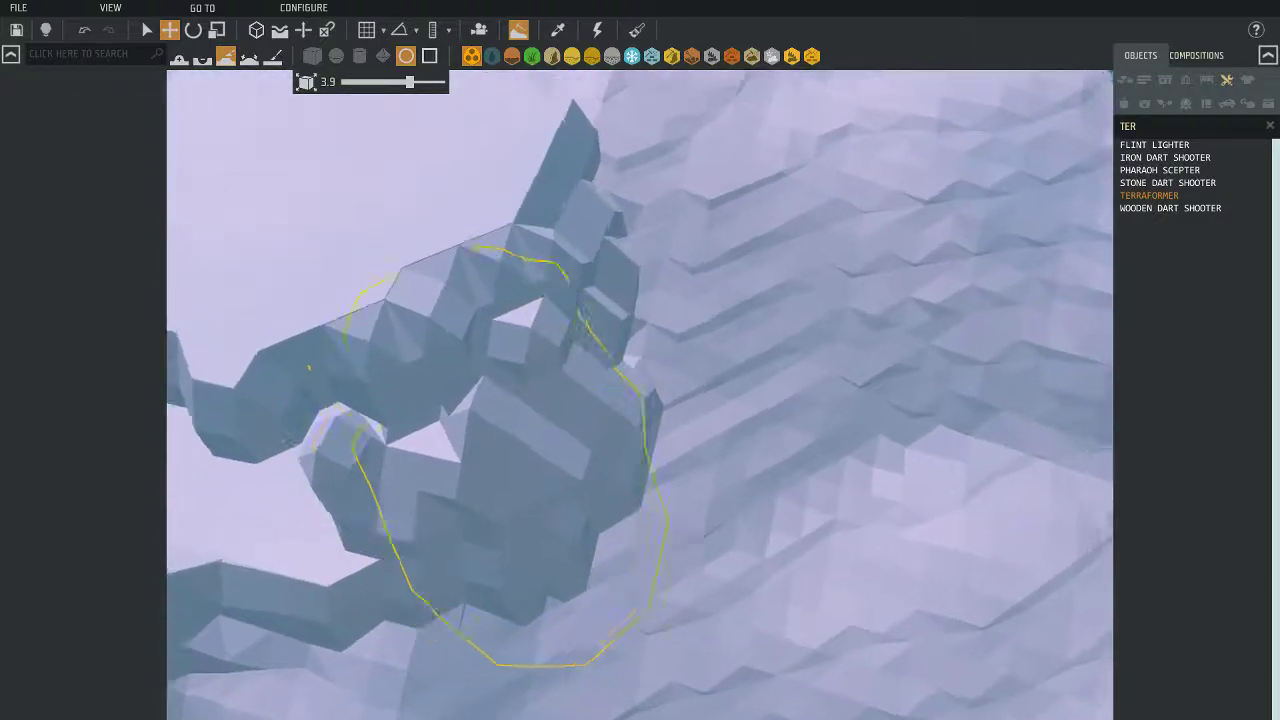
key(w)
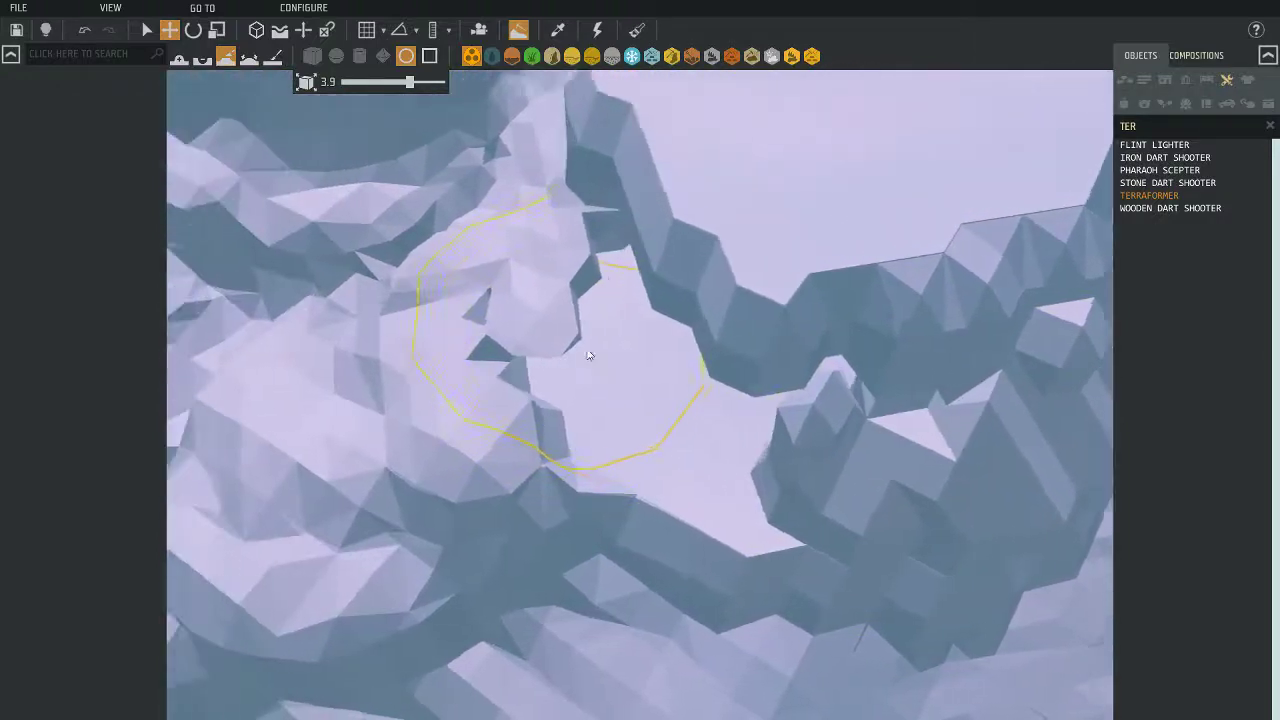
key(w)
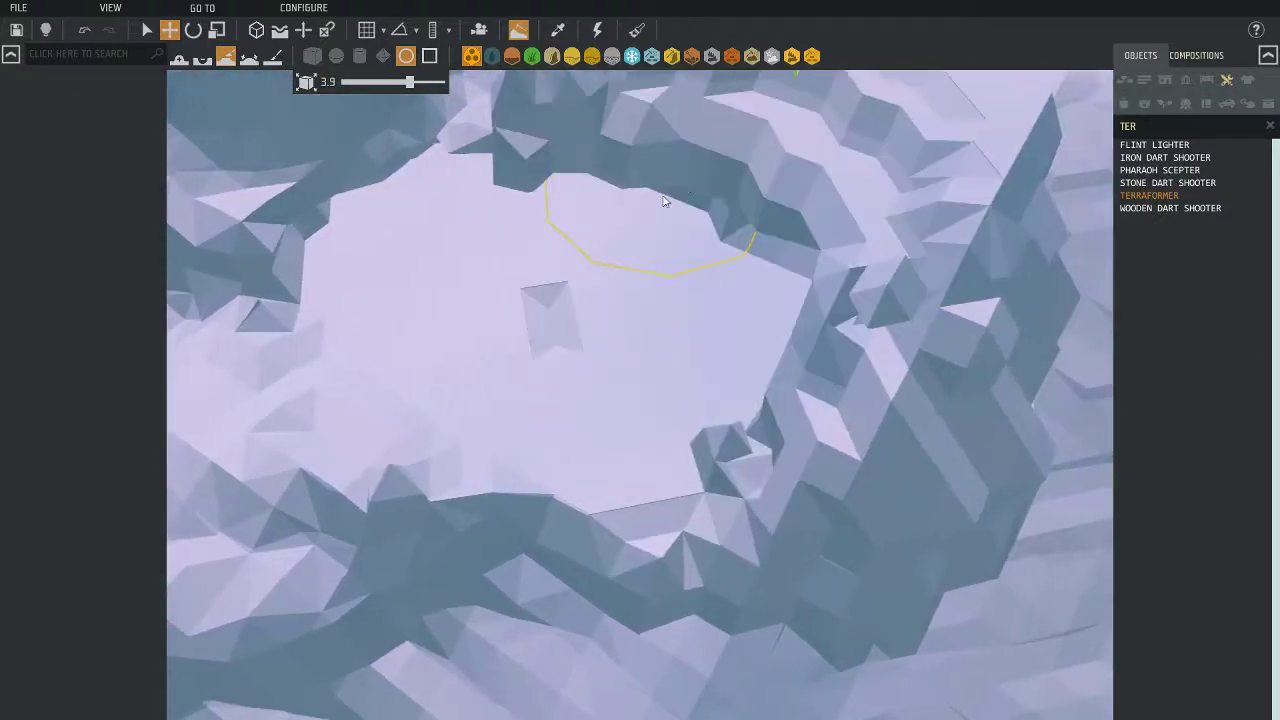
key(w)
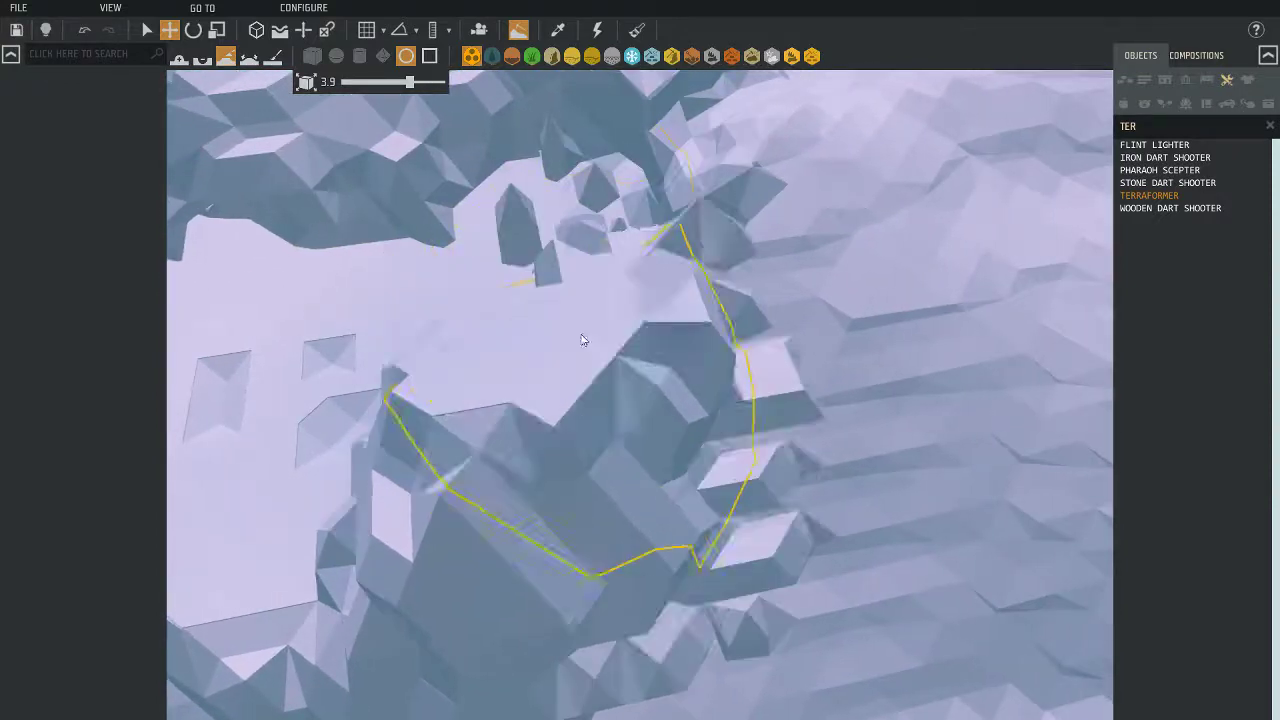
key(w)
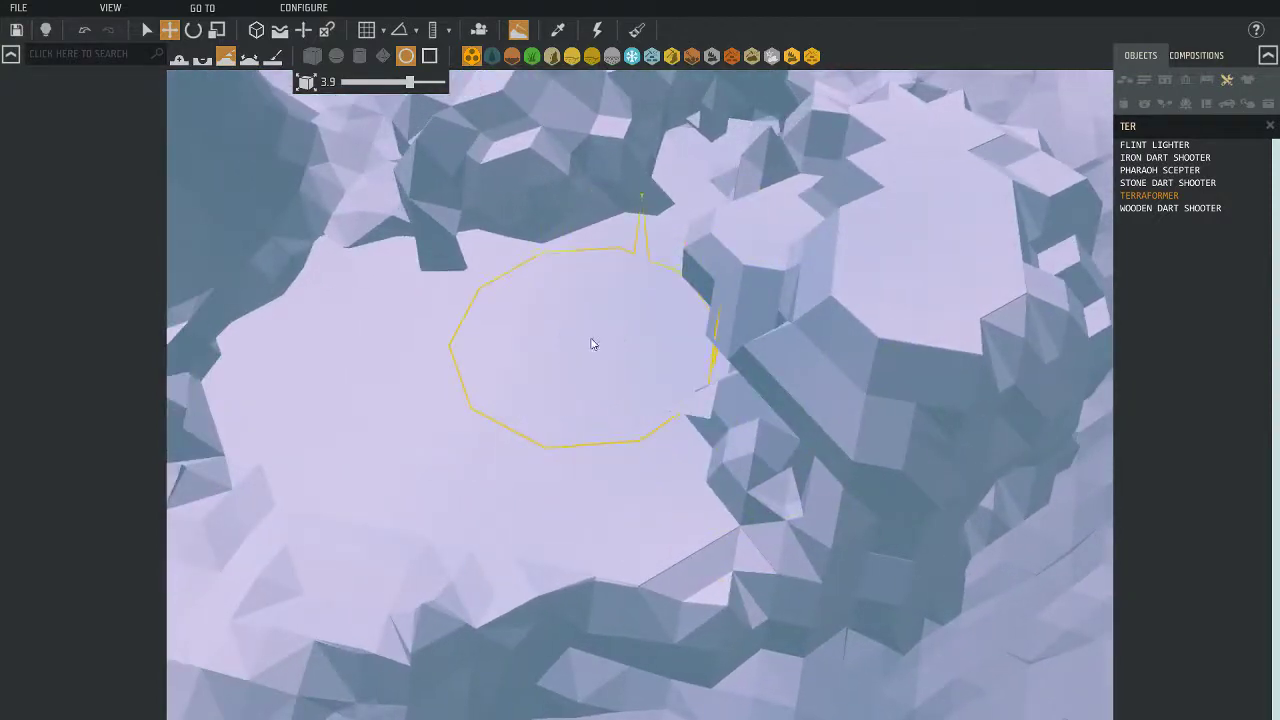
Flatten the rough snow between the large pillar and the pinkish rock mound into one continuous terrace
mouse_move(740, 254)
right_down()
mouse_move(834, 249)
mouse_move(706, 263)
mouse_move(684, 398)
mouse_move(611, 323)
mouse_move(803, 503)
mouse_move(651, 382)
right_up()
mouse_move(651, 382)
mouse_down()
mouse_move(595, 329)
mouse_move(767, 407)
mouse_move(785, 437)
mouse_move(603, 327)
mouse_move(564, 335)
mouse_up()
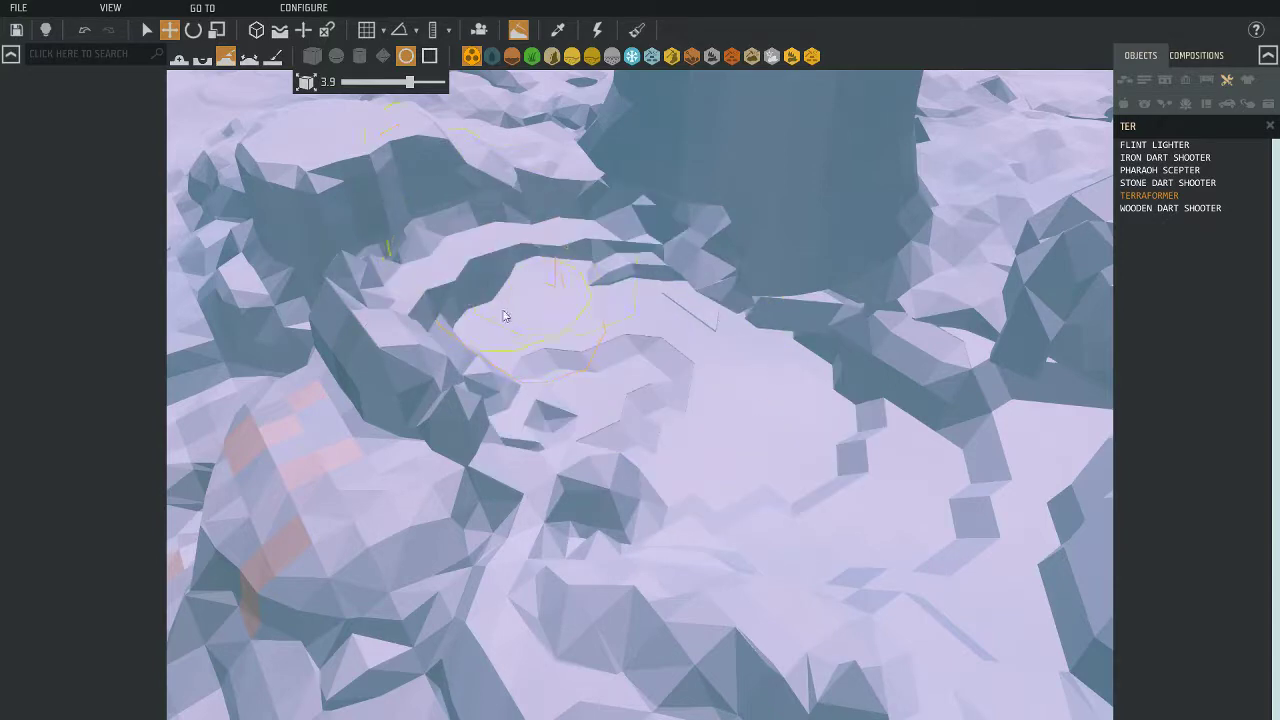
mouse_move(440, 262)
right_down()
mouse_move(614, 378)
mouse_move(704, 489)
mouse_move(603, 449)
mouse_move(790, 468)
mouse_move(694, 391)
mouse_move(787, 390)
right_up()
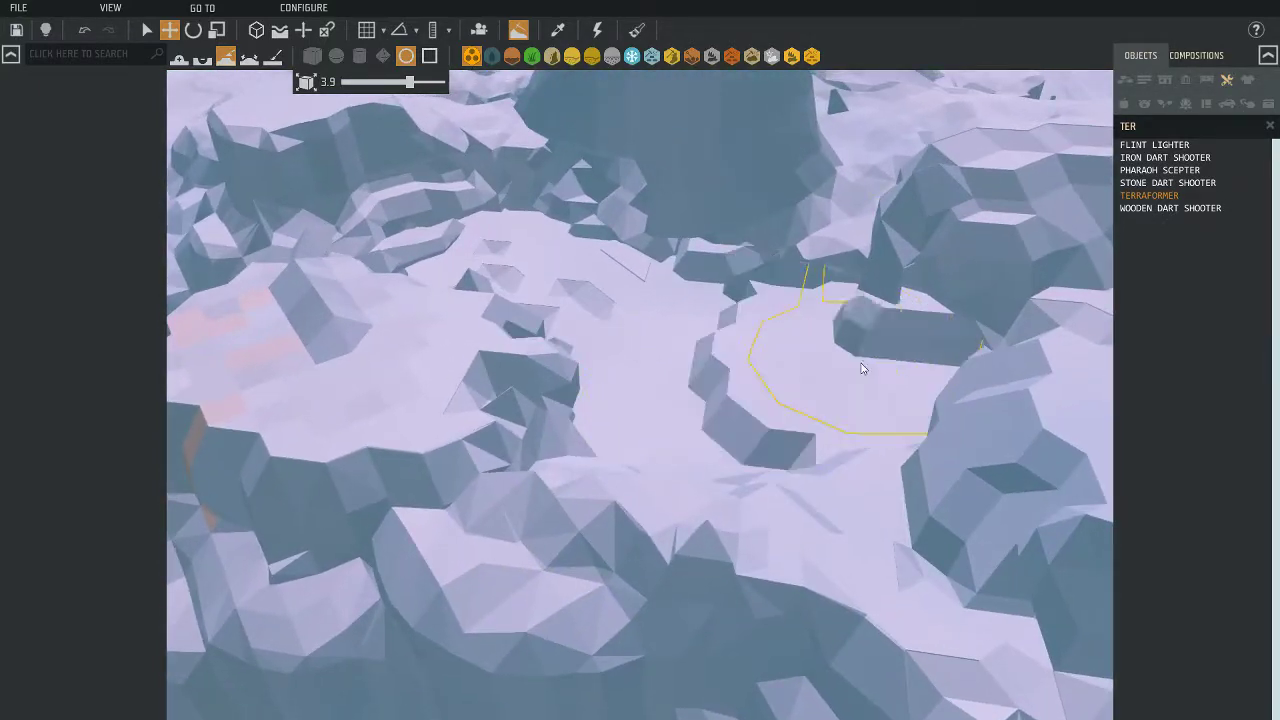
right_drag(600, 437, 420, 130)
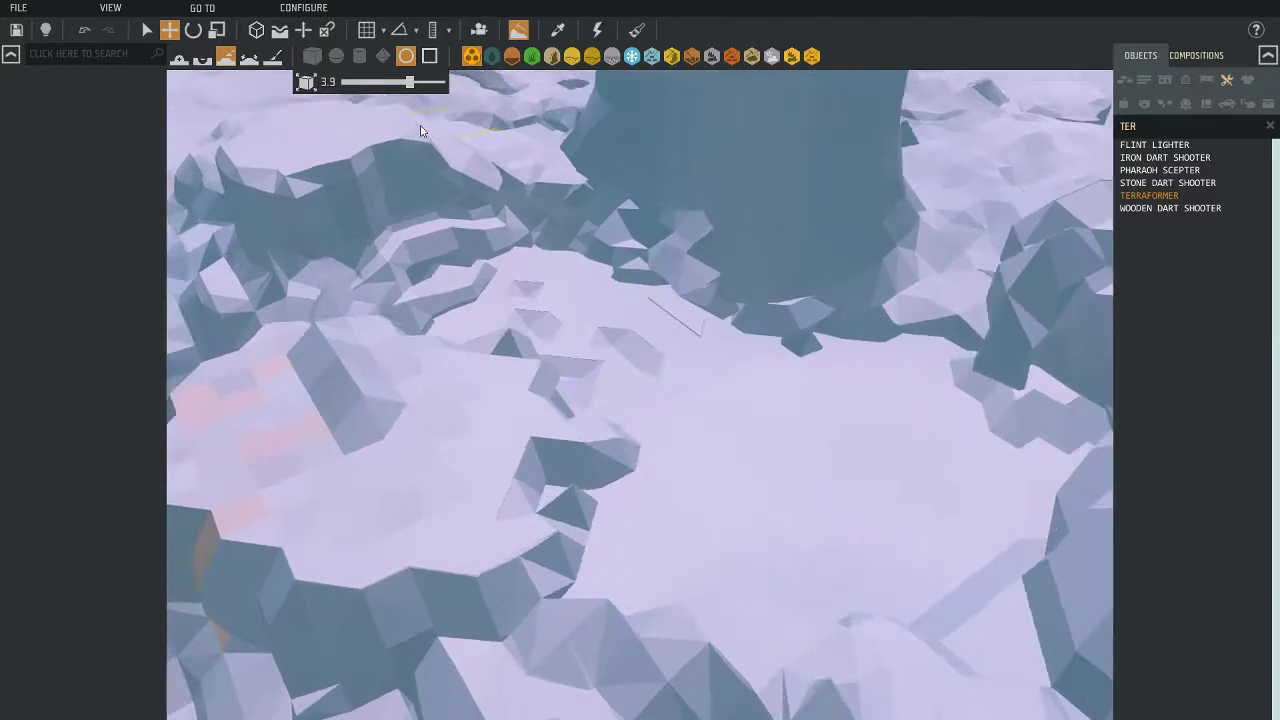
Increase the flatten brush size to 5 and level the remaining bumps beside the pinkish rock mound
mouse_move(517, 86)
right_down()
mouse_move(629, 429)
mouse_move(760, 506)
mouse_move(607, 430)
right_up()
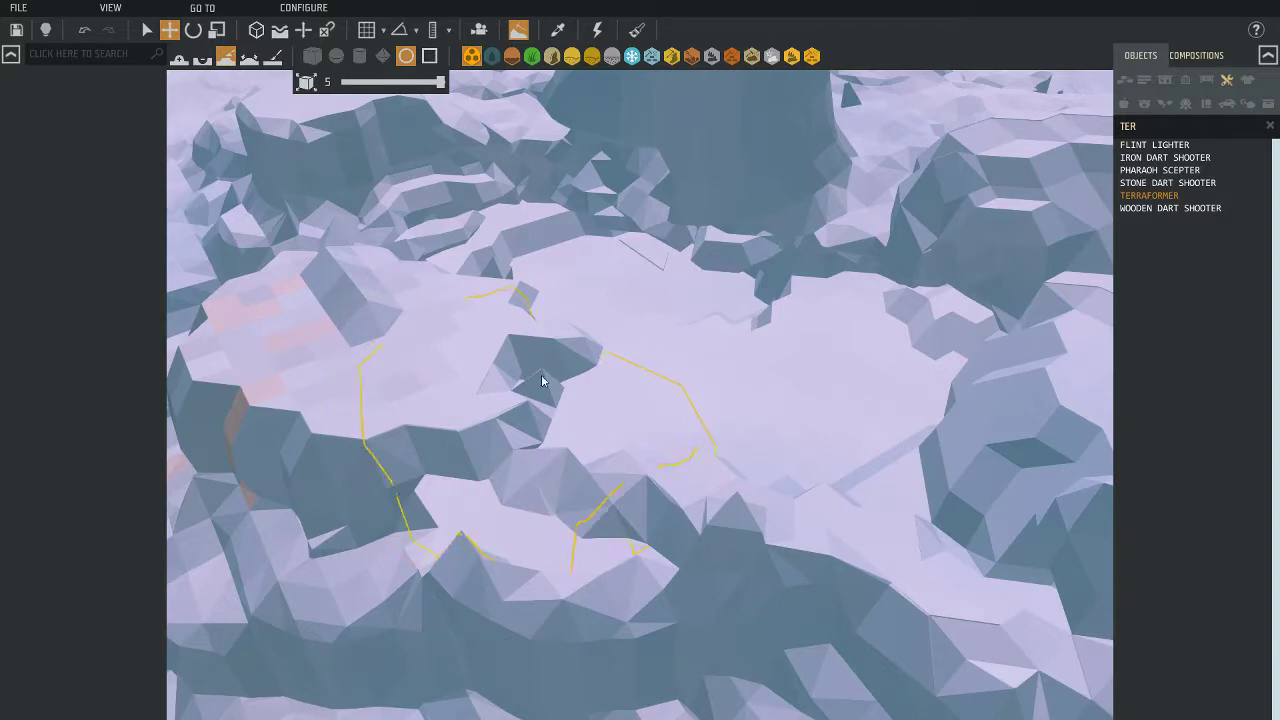
mouse_move(541, 380)
right_down()
mouse_move(651, 374)
mouse_move(706, 392)
right_up()
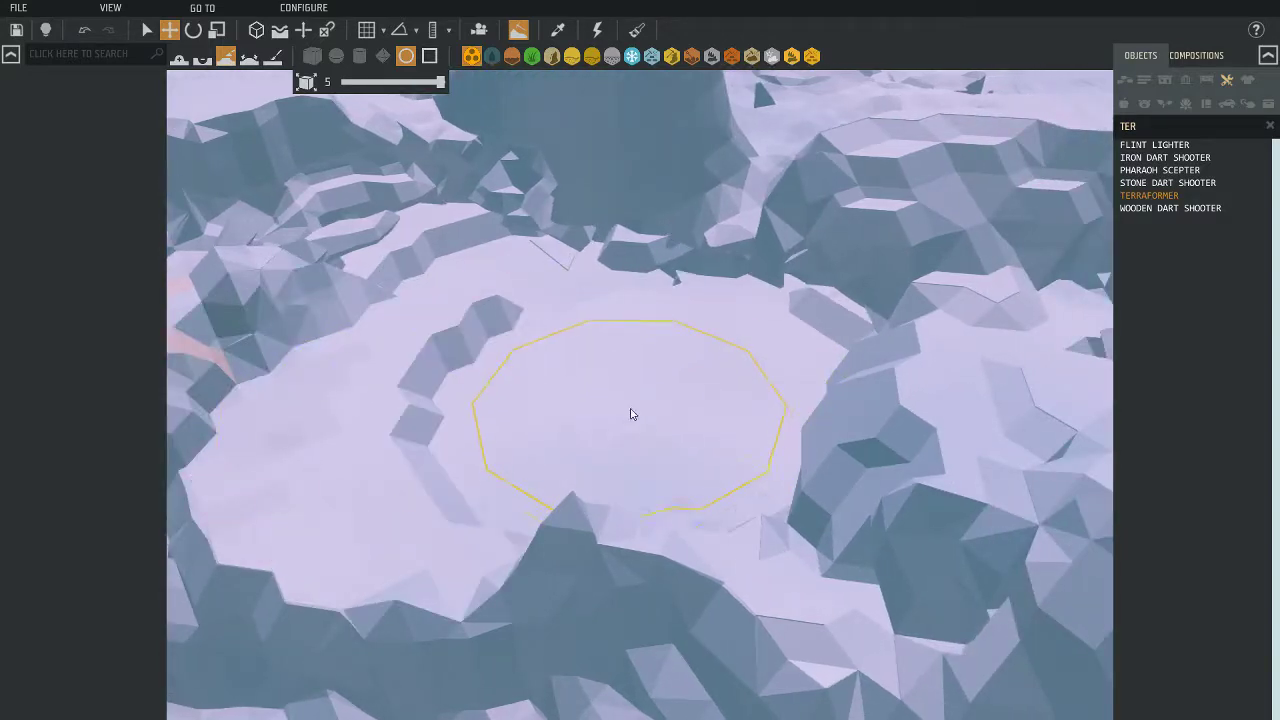
mouse_move(631, 414)
right_down()
mouse_move(614, 429)
mouse_move(606, 486)
mouse_move(657, 451)
mouse_move(758, 452)
mouse_move(680, 394)
mouse_move(700, 443)
mouse_move(737, 371)
mouse_move(700, 478)
mouse_move(790, 465)
mouse_move(766, 429)
mouse_move(606, 414)
mouse_move(603, 441)
mouse_move(680, 410)
mouse_move(715, 375)
mouse_move(690, 445)
mouse_move(714, 429)
mouse_move(729, 400)
mouse_move(663, 434)
mouse_move(720, 410)
right_up()
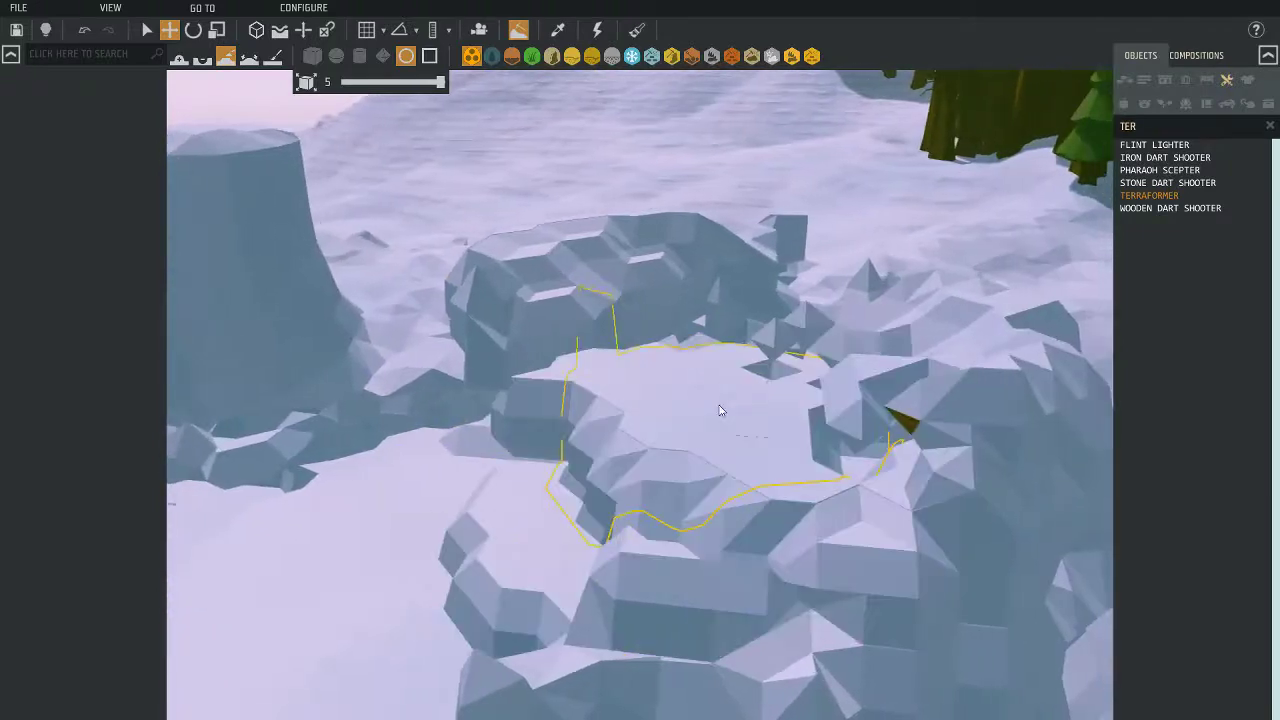
Flatten the raised formations around the large pillar into broad stepped snow terraces with the size 5 circular brush
mouse_move(798, 380)
right_down()
mouse_move(786, 374)
mouse_move(691, 443)
mouse_move(598, 452)
mouse_move(517, 374)
mouse_move(540, 383)
mouse_move(531, 391)
mouse_move(872, 503)
right_up()
drag(872, 503, 733, 491)
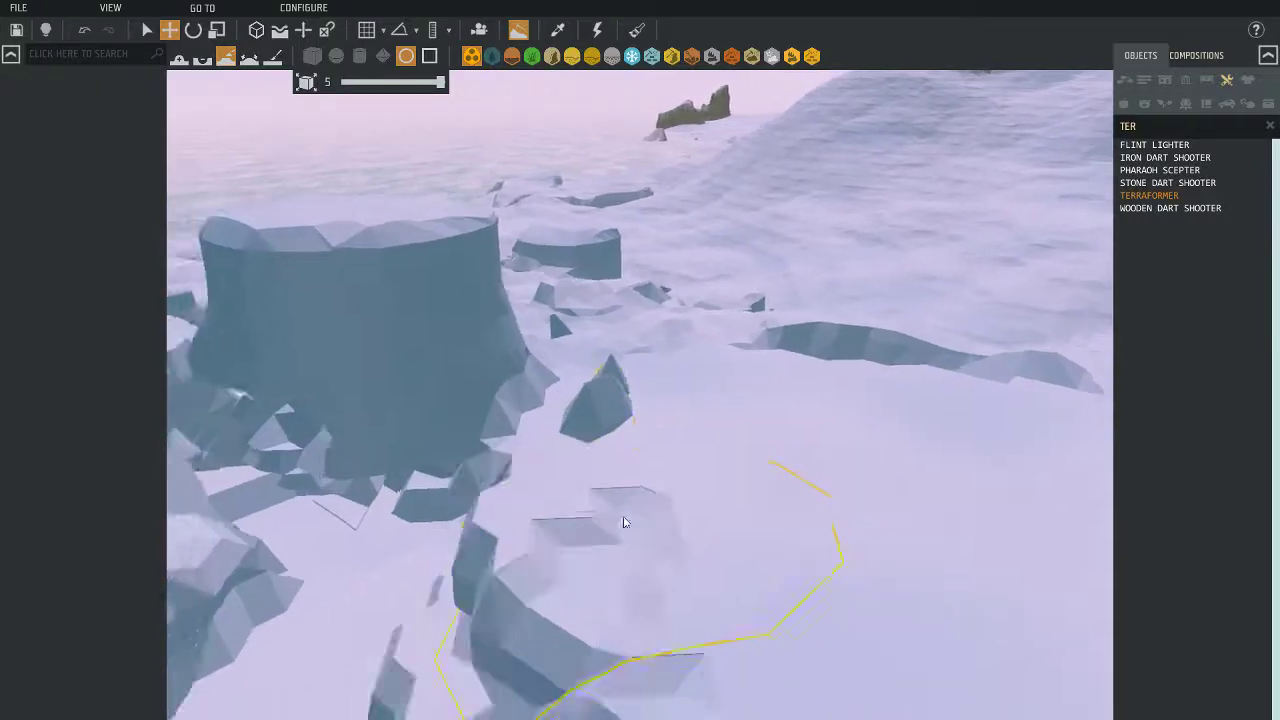
right_drag(624, 522, 702, 398)
mouse_move(681, 420)
mouse_down()
mouse_move(769, 391)
mouse_move(694, 423)
mouse_move(614, 404)
mouse_move(761, 442)
mouse_move(819, 482)
mouse_move(777, 461)
mouse_move(754, 470)
mouse_move(826, 443)
mouse_up()
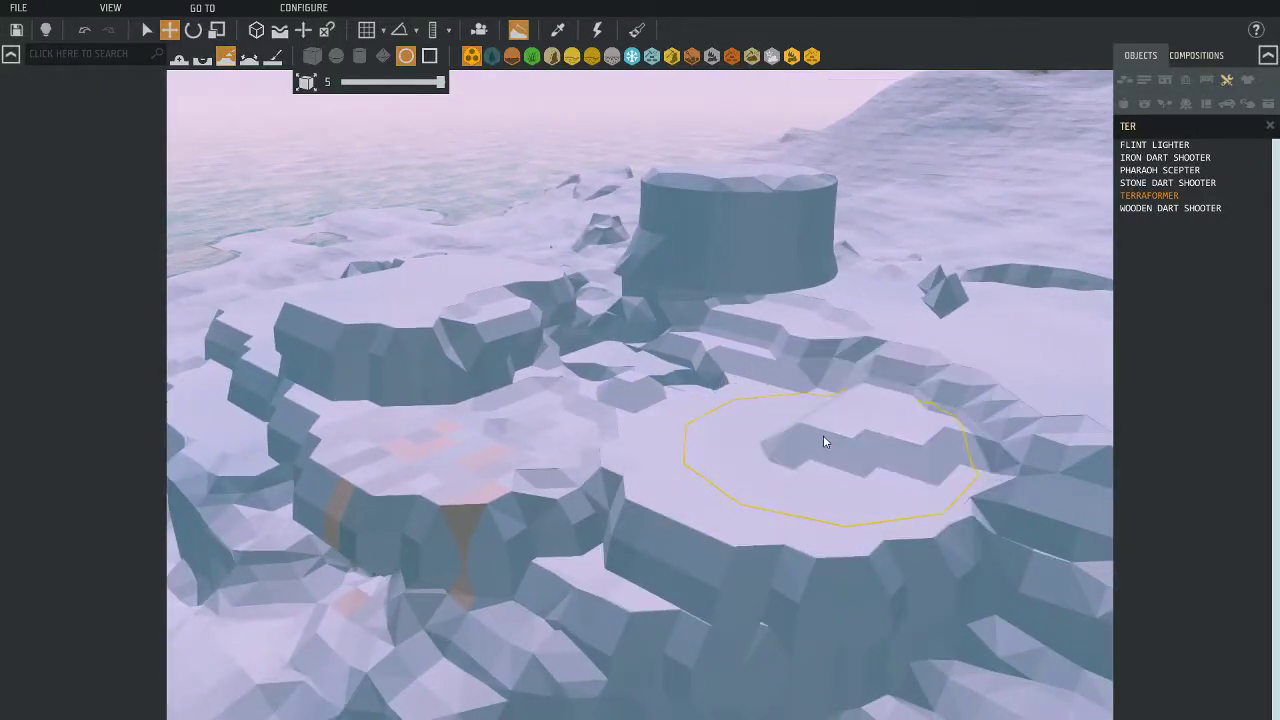
mouse_move(826, 443)
right_down()
mouse_move(641, 488)
mouse_move(800, 495)
right_up()
mouse_move(549, 369)
mouse_down()
mouse_move(599, 428)
mouse_move(588, 416)
mouse_move(607, 375)
mouse_move(618, 394)
mouse_move(655, 393)
mouse_move(667, 370)
mouse_move(634, 386)
mouse_up()
Dig into the terrace edges and the slope facing the trees with the cylindrical brush at size 5
mouse_move(634, 386)
right_down()
mouse_move(606, 409)
mouse_move(245, 103)
right_up()
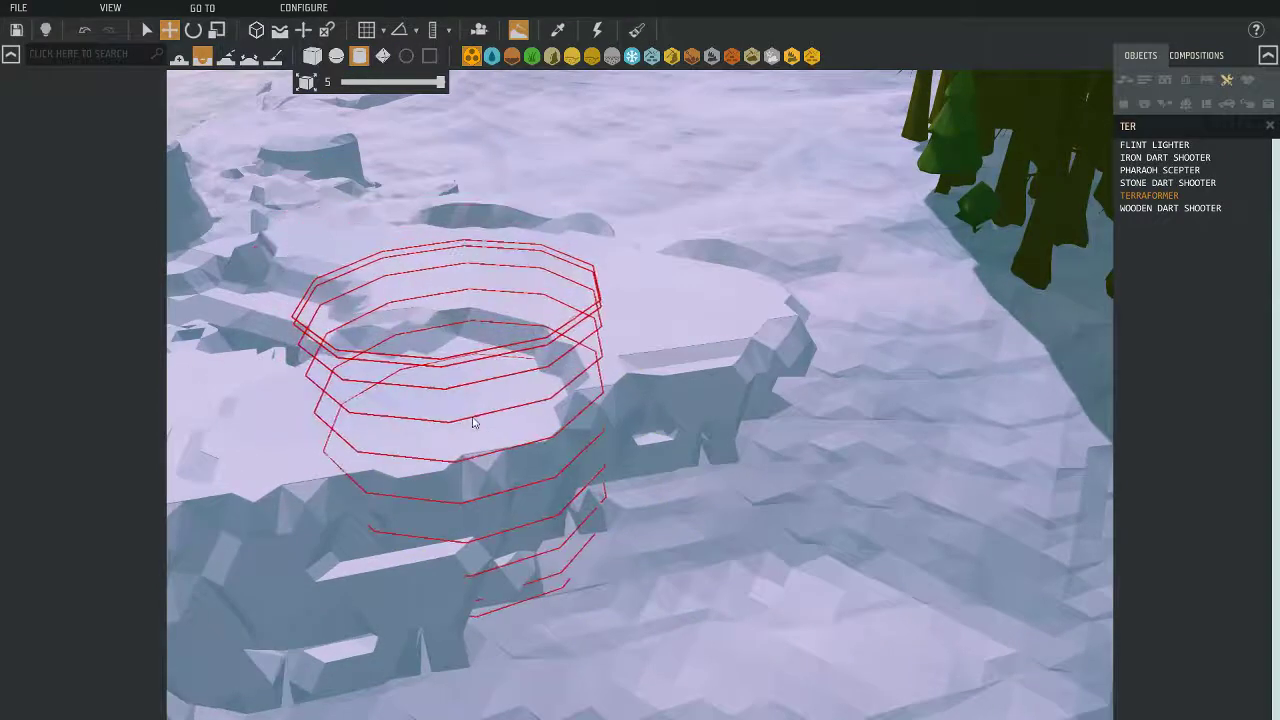
right_drag(441, 409, 607, 390)
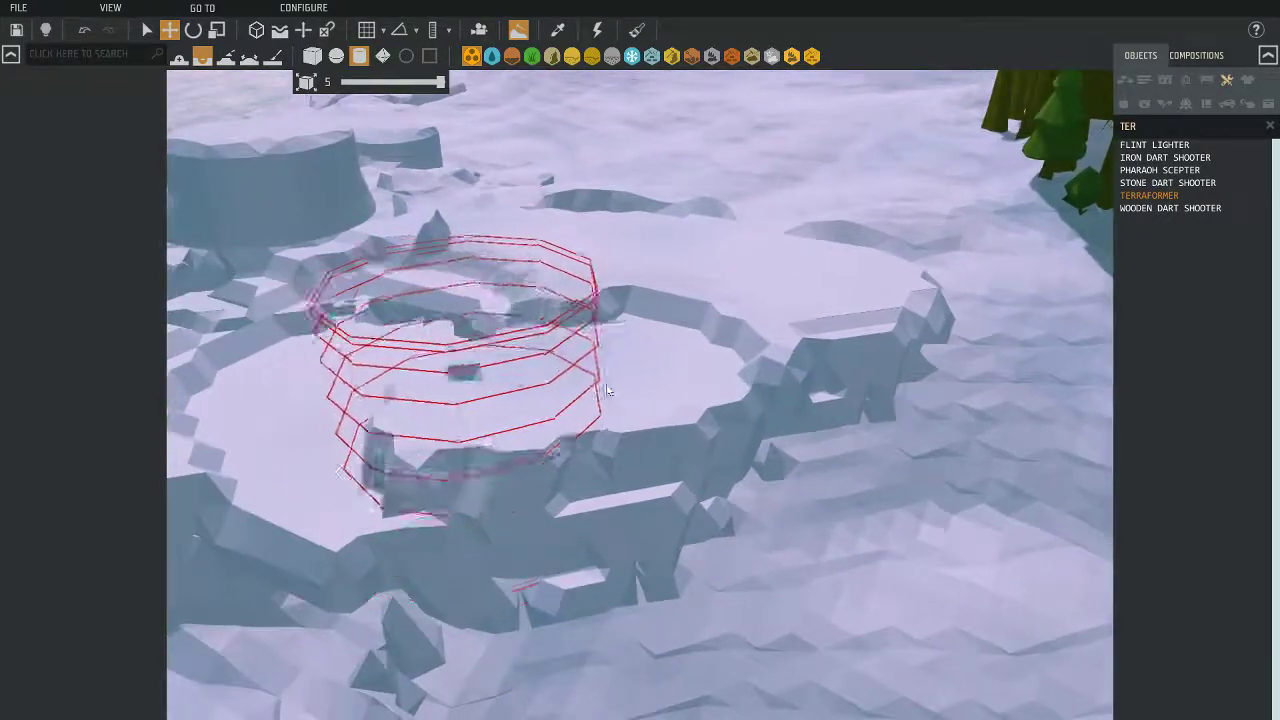
right_drag(457, 407, 476, 337)
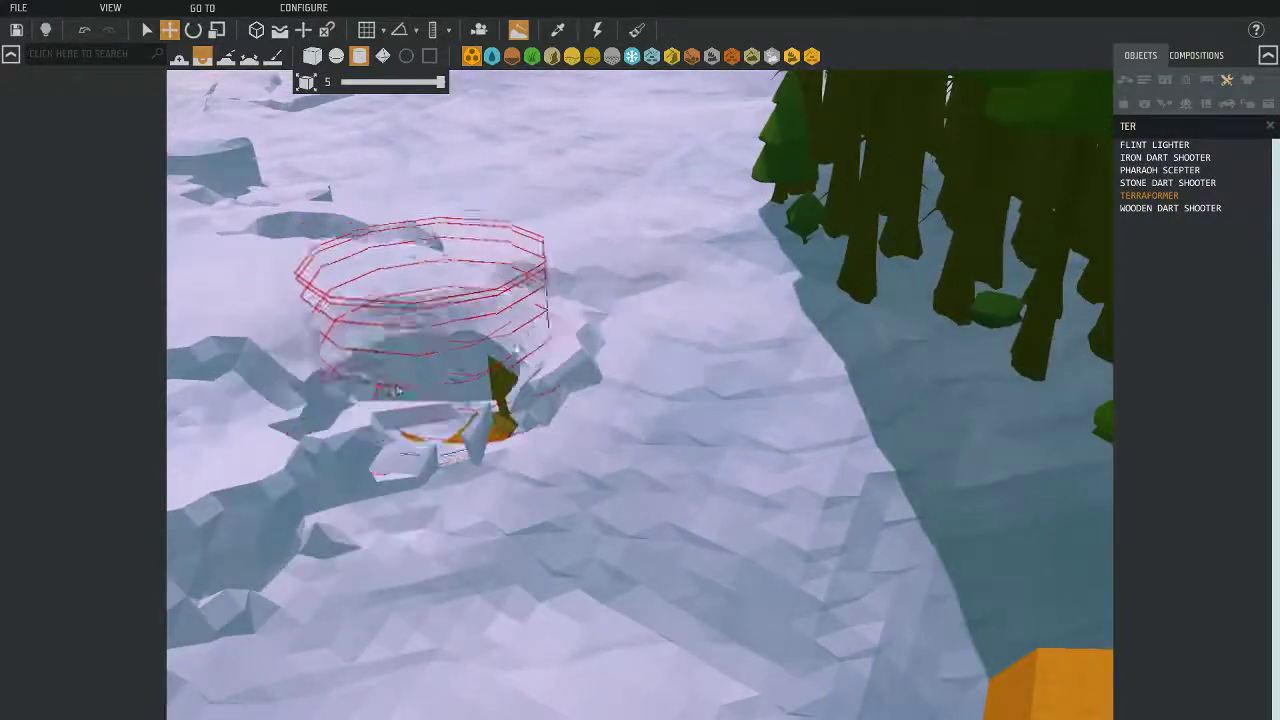
mouse_move(397, 390)
right_down()
mouse_move(675, 300)
mouse_move(576, 363)
mouse_move(621, 284)
right_up()
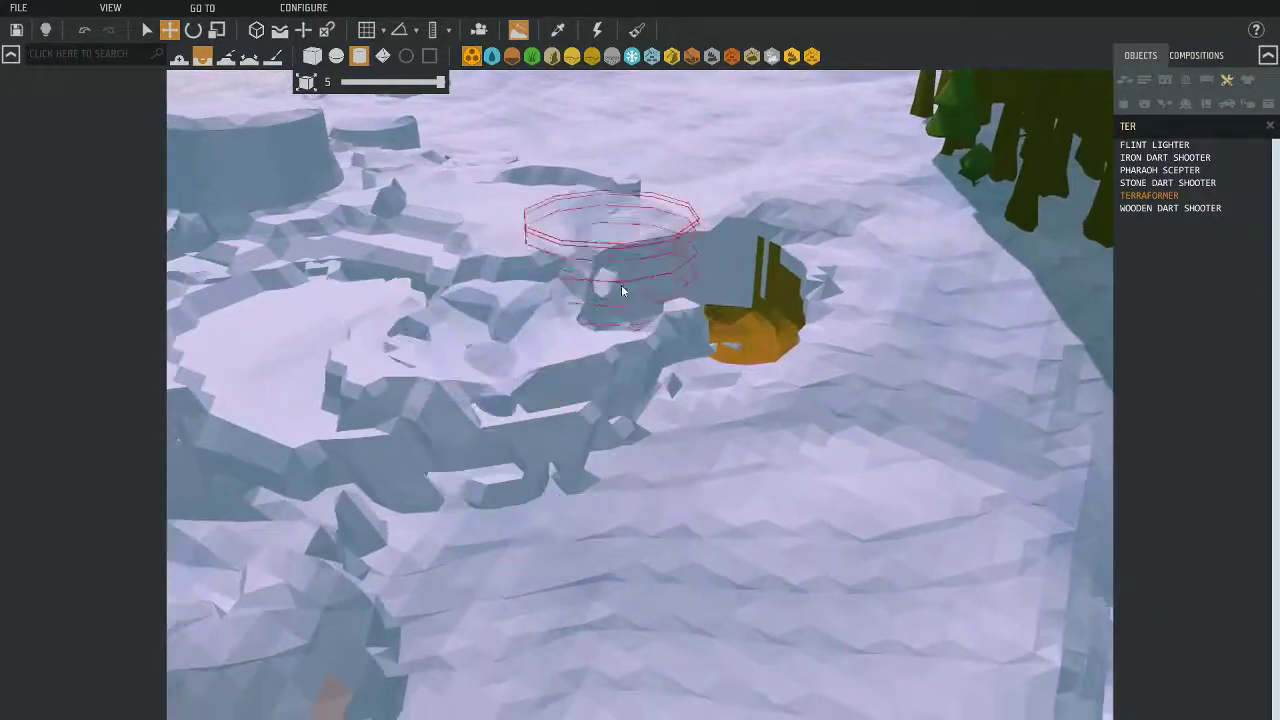
mouse_move(607, 350)
right_down()
mouse_move(627, 395)
mouse_move(573, 322)
mouse_move(586, 257)
mouse_move(634, 217)
mouse_move(614, 243)
mouse_move(488, 262)
mouse_move(544, 244)
mouse_move(712, 287)
mouse_move(507, 393)
mouse_move(533, 388)
mouse_move(590, 215)
mouse_move(537, 234)
mouse_move(423, 223)
mouse_move(531, 374)
mouse_move(697, 292)
mouse_move(677, 277)
mouse_move(586, 271)
mouse_move(574, 351)
mouse_move(626, 355)
mouse_move(523, 371)
mouse_move(500, 286)
mouse_move(709, 243)
mouse_move(731, 283)
mouse_move(764, 214)
mouse_move(740, 200)
mouse_move(687, 236)
right_up()
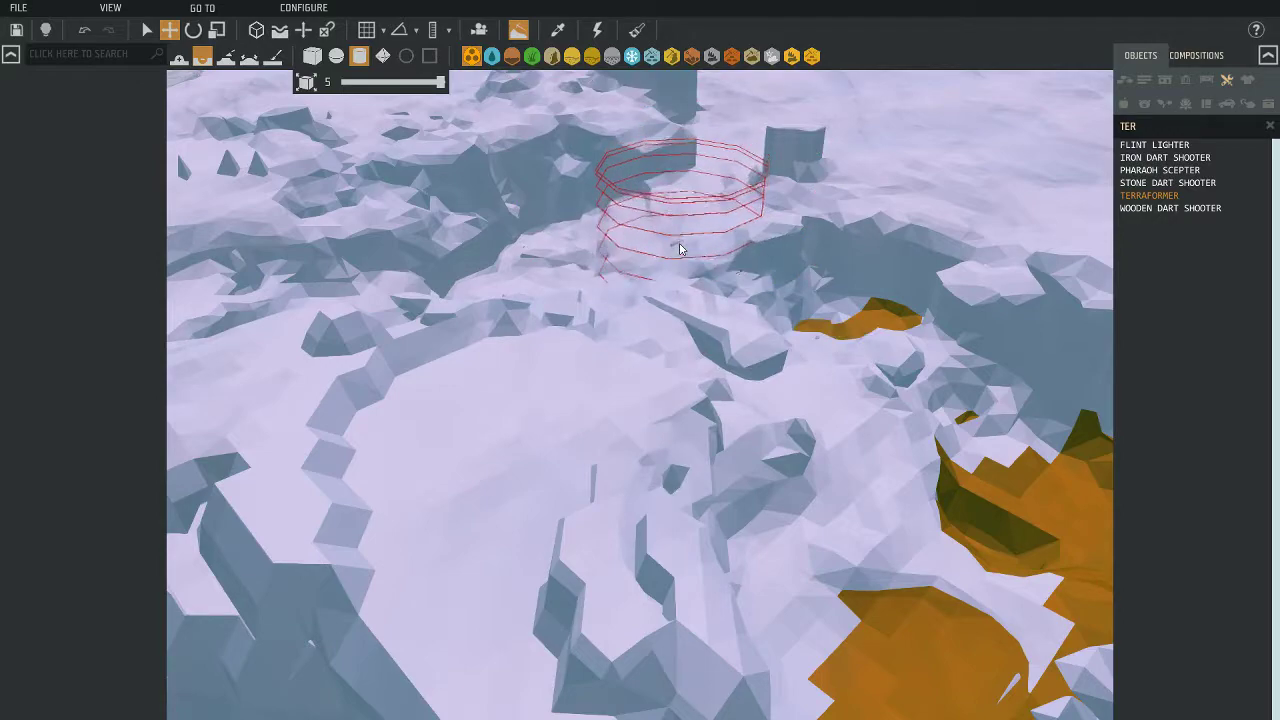
Flatten the dug ground around the exposed orange pit and the rough snow behind it into one broad terrace with the size 5 brush
mouse_move(673, 252)
right_down()
mouse_move(614, 420)
mouse_move(625, 517)
mouse_move(694, 500)
right_up()
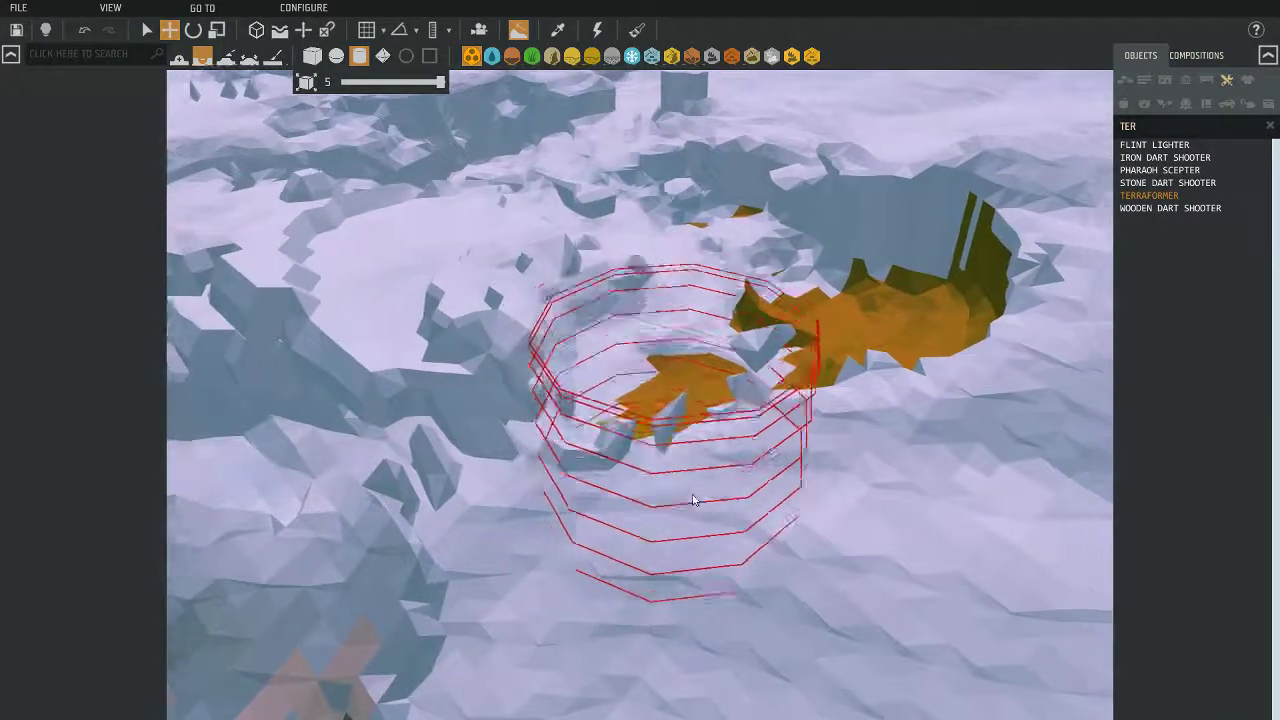
click(227, 57)
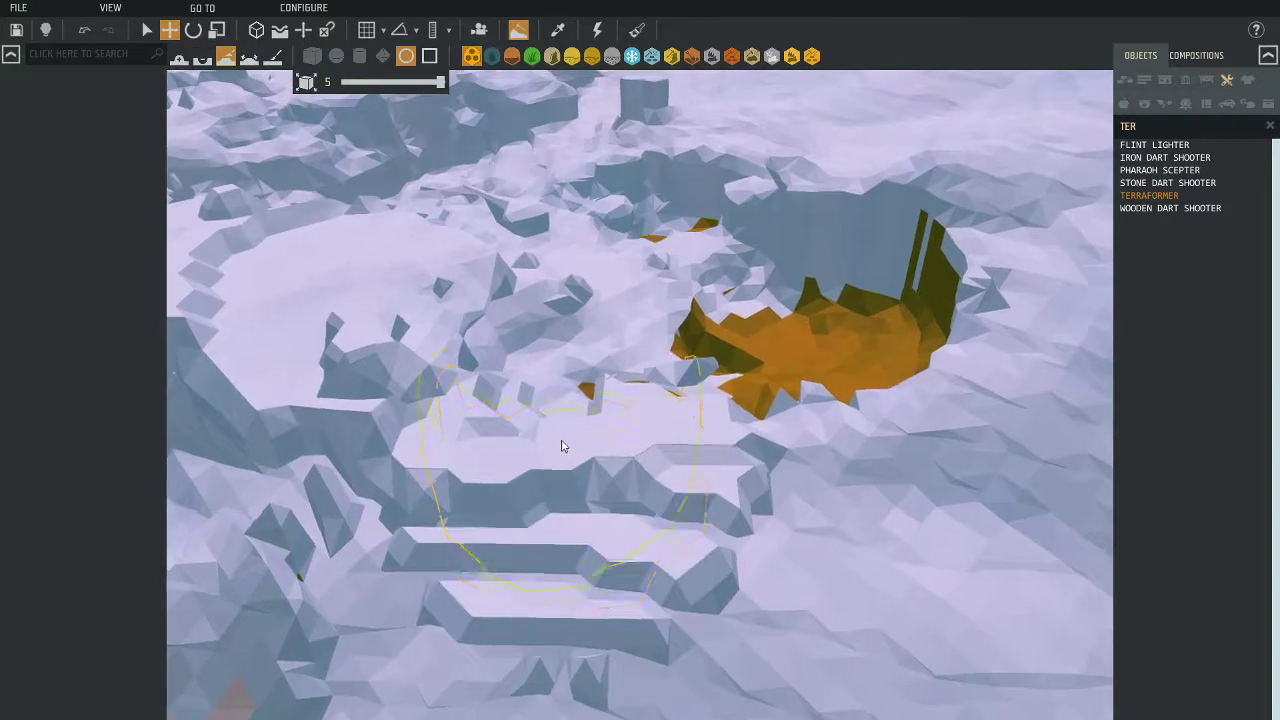
scroll(634, 408, down, 3)
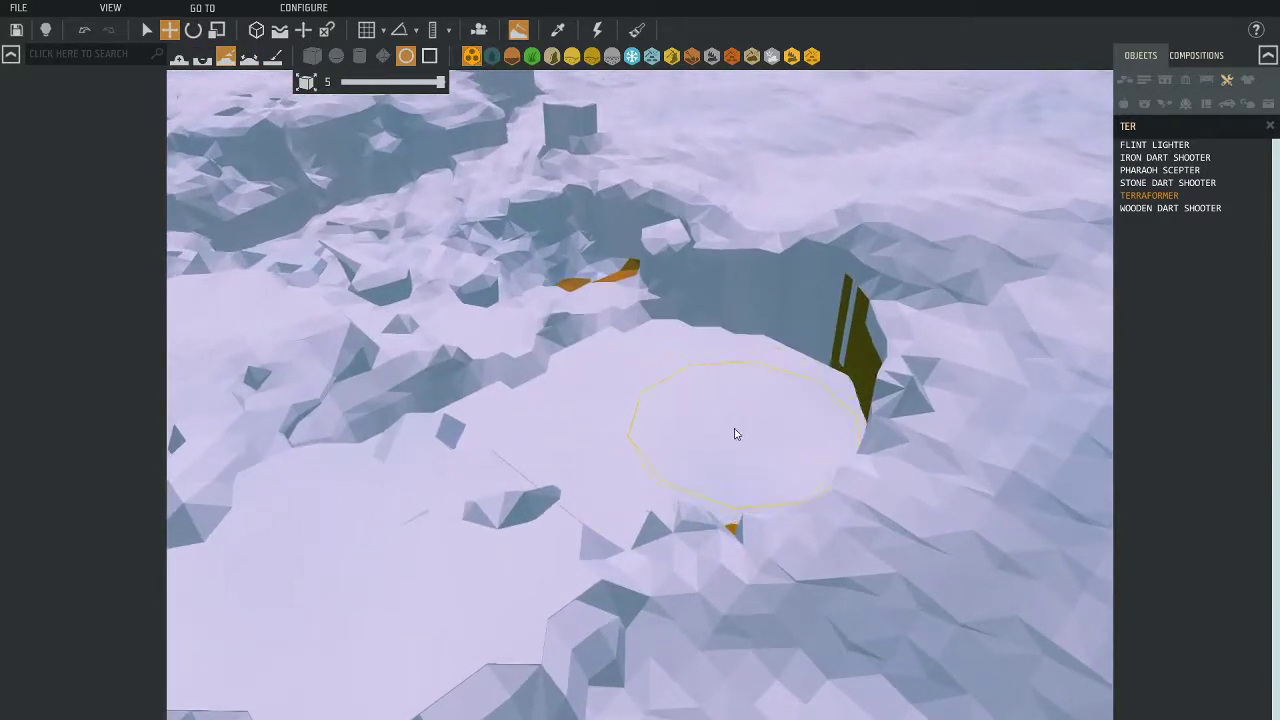
mouse_move(735, 433)
right_down()
mouse_move(823, 366)
mouse_move(825, 340)
right_up()
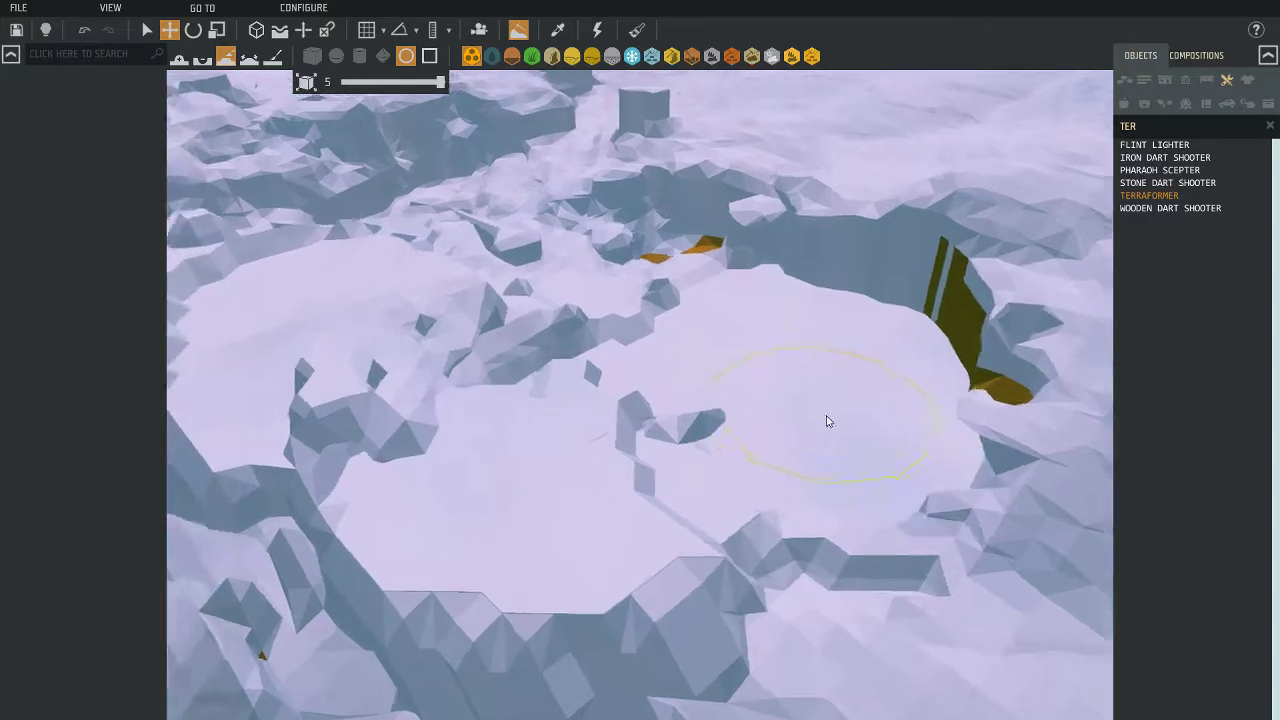
right_drag(826, 421, 583, 326)
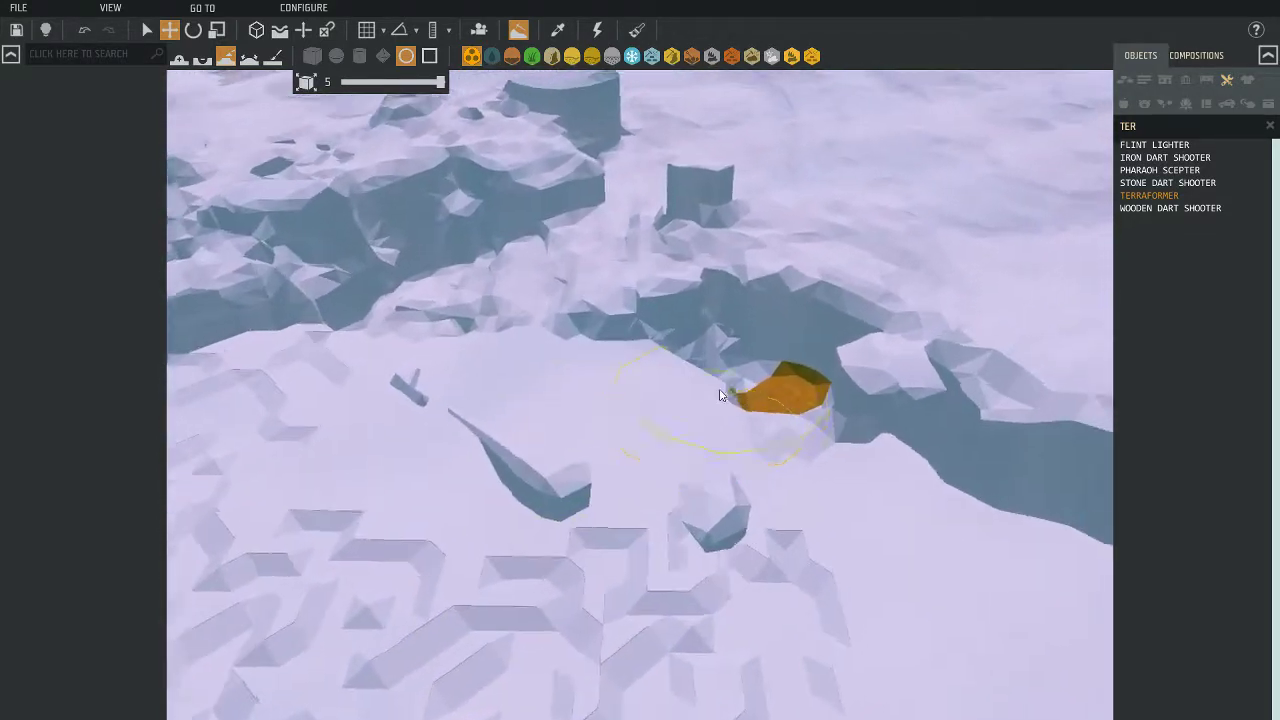
mouse_move(720, 395)
right_down()
mouse_move(614, 363)
mouse_move(565, 379)
right_up()
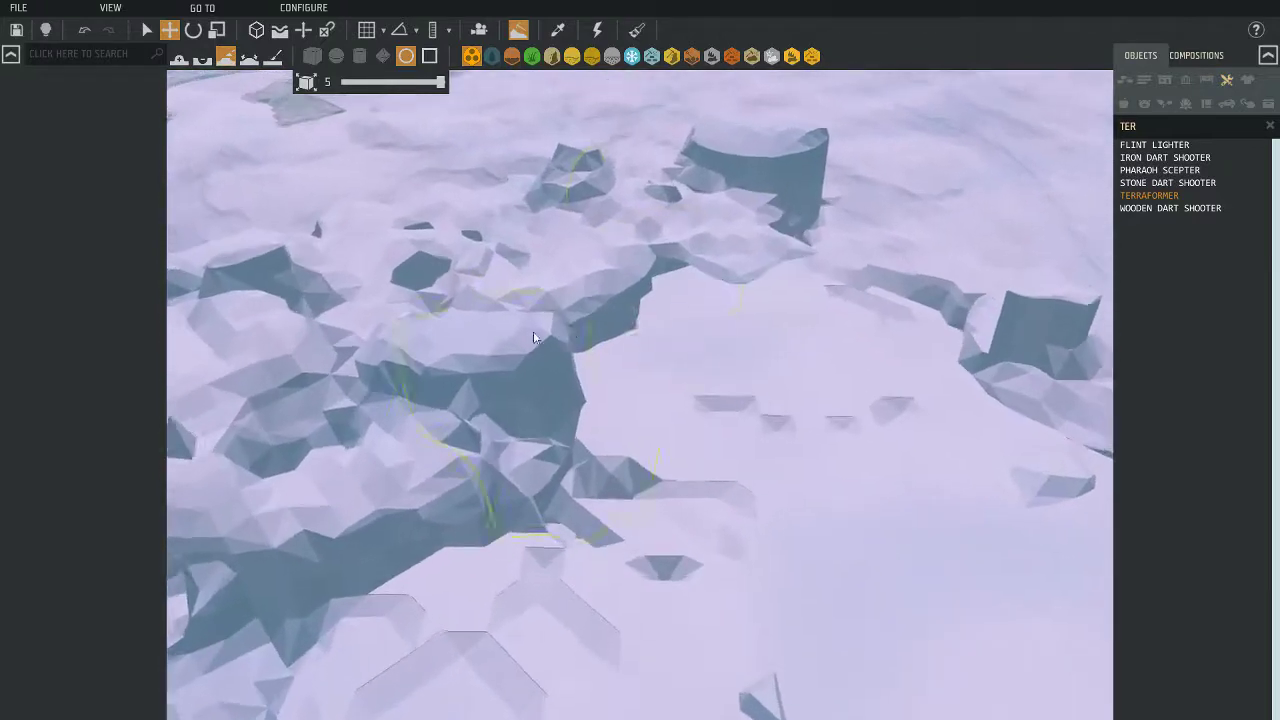
mouse_move(533, 338)
right_down()
mouse_move(745, 427)
mouse_move(389, 366)
mouse_move(529, 277)
mouse_move(566, 277)
mouse_move(588, 343)
mouse_move(193, 67)
right_up()
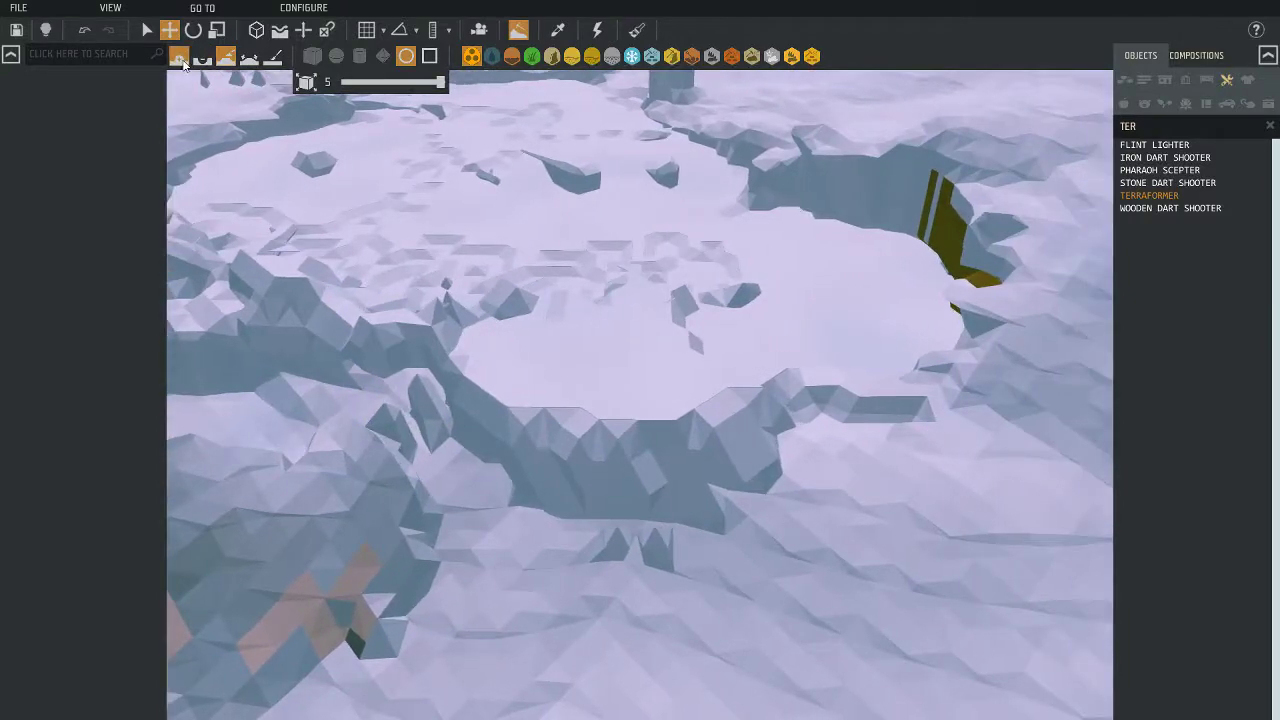
Dig away the large leftover snow chunk standing on the terrace with the cylindrical brush at size 1.5
mouse_move(690, 249)
right_down()
mouse_move(757, 366)
mouse_move(800, 400)
mouse_move(849, 414)
mouse_move(646, 388)
mouse_move(585, 396)
right_up()
drag(585, 396, 580, 389)
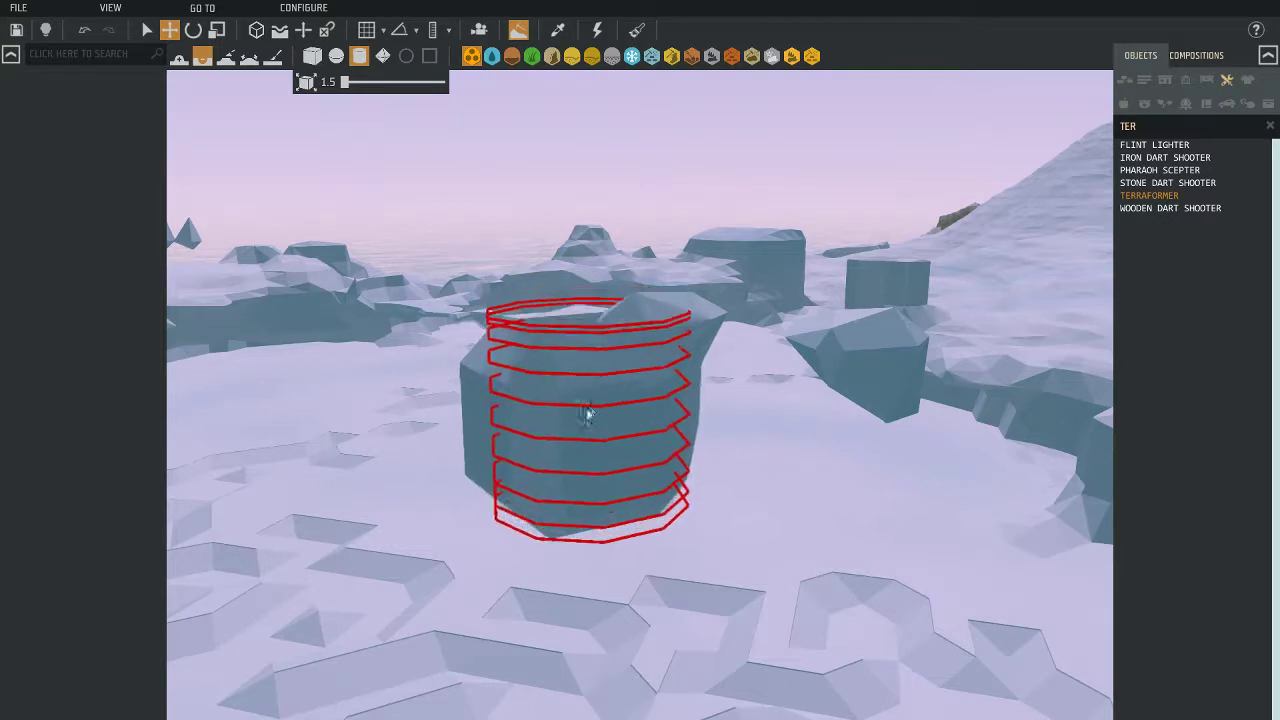
mouse_move(588, 412)
mouse_down()
mouse_move(614, 383)
mouse_move(608, 403)
mouse_move(557, 410)
mouse_move(558, 425)
mouse_up()
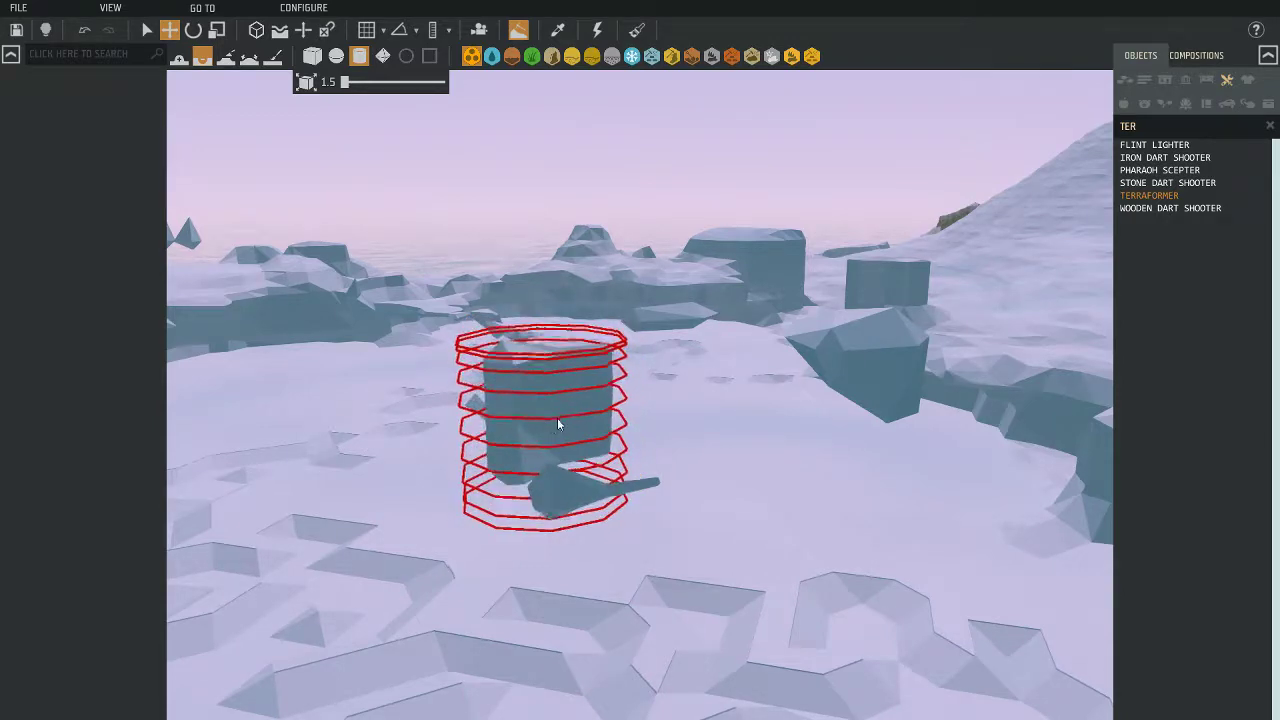
mouse_move(557, 417)
right_down()
mouse_move(627, 409)
mouse_move(566, 386)
right_up()
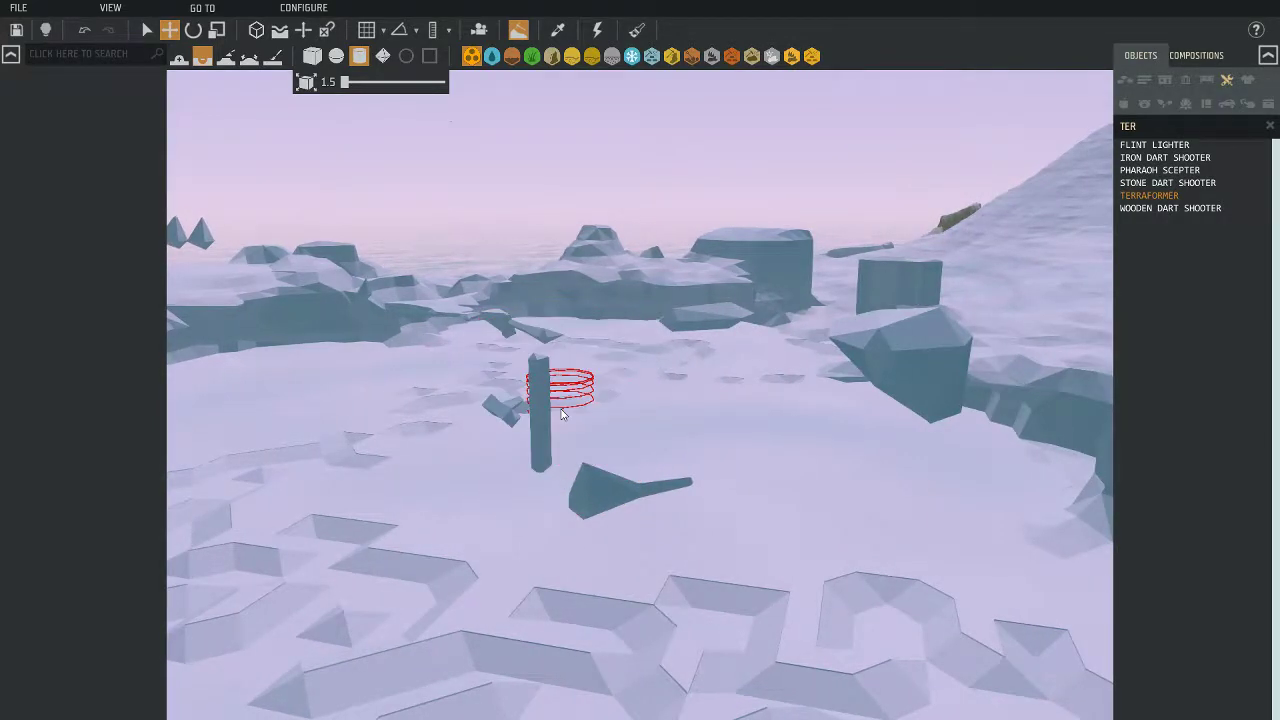
scroll(555, 420, up, 3)
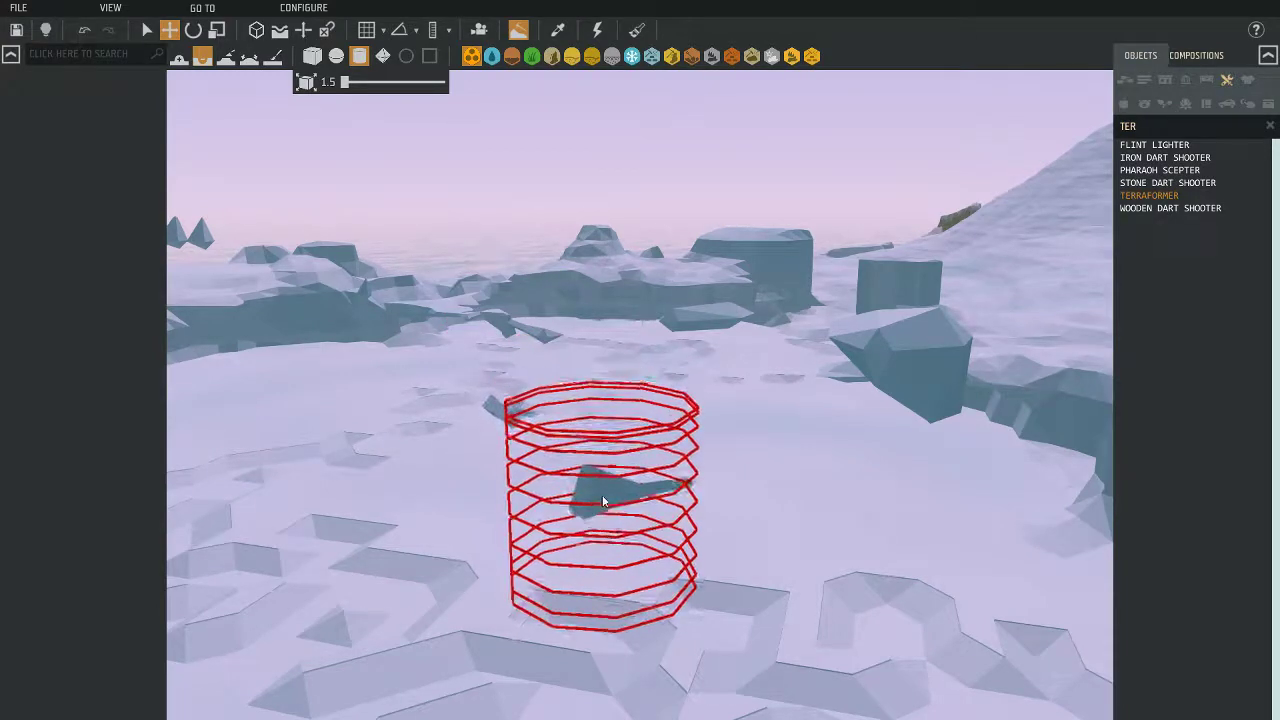
drag(590, 498, 600, 495)
scroll(600, 495, down, 2)
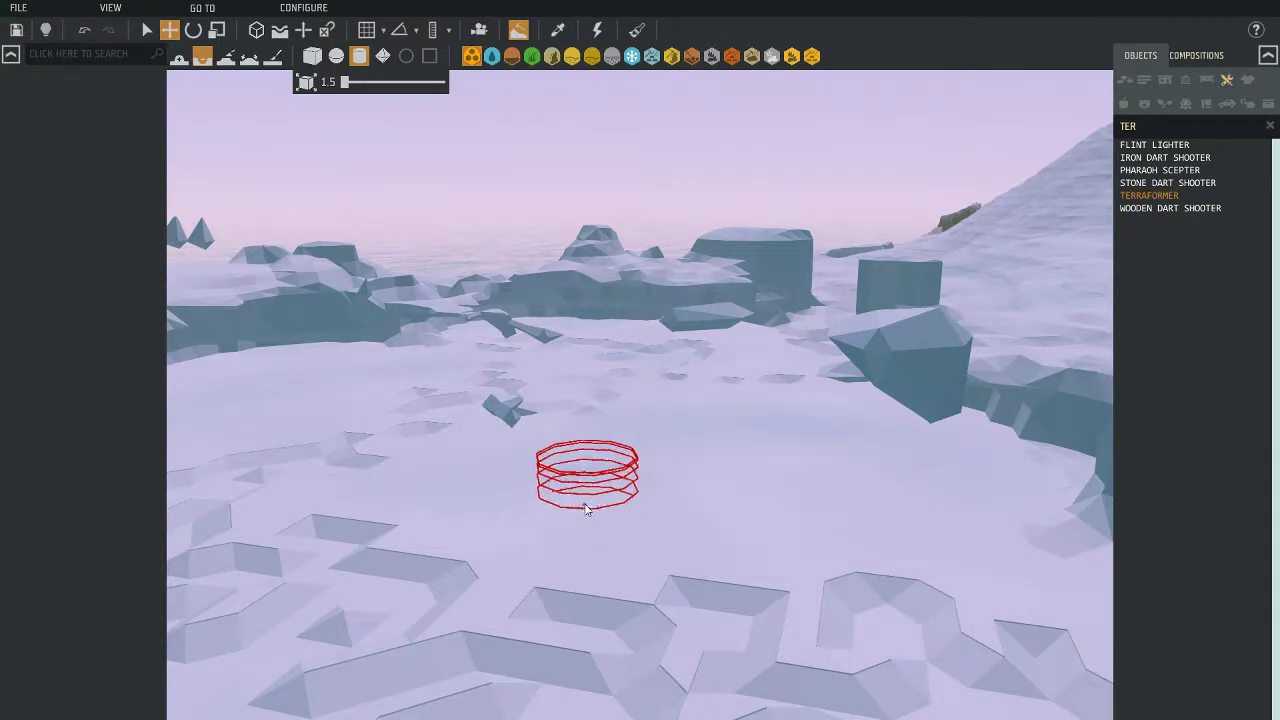
scroll(693, 325, up, 3)
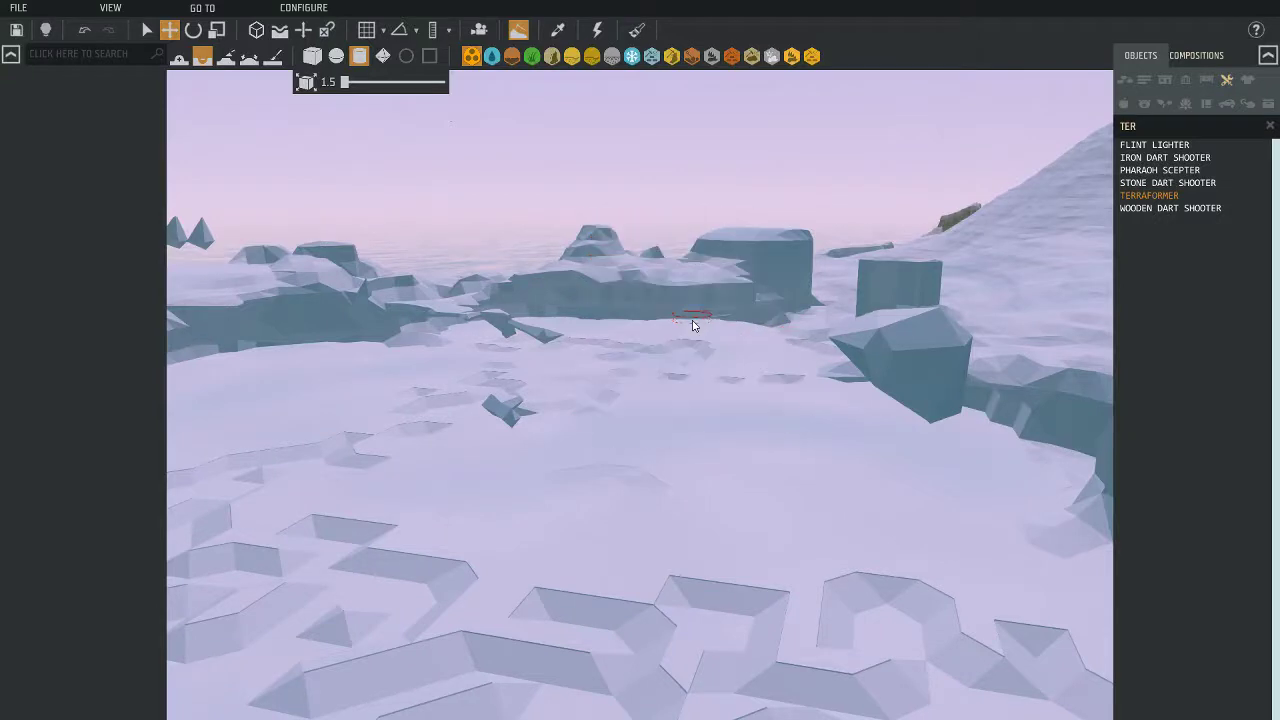
Remove the small floating snow fragments scattered across the flattened terrace with the size 1.5 cylindrical dig brush
key(w)
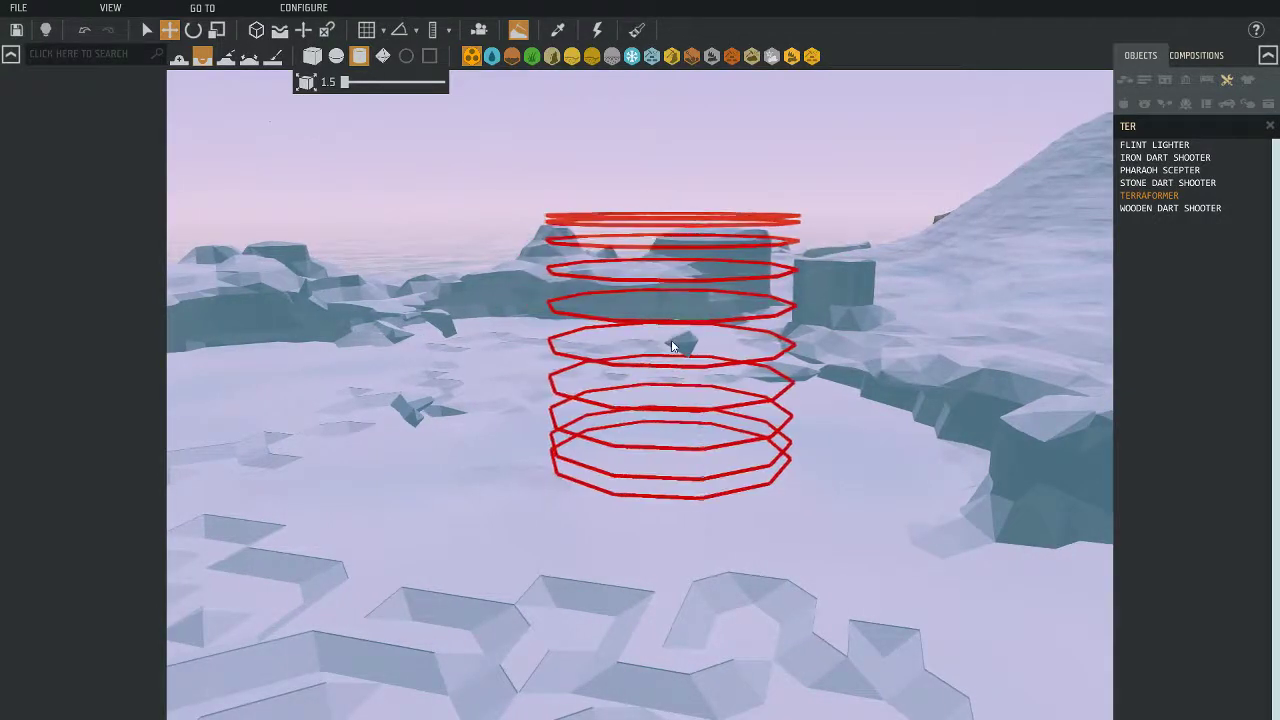
scroll(673, 345, down, 3)
key(s)
scroll(570, 394, up, 3)
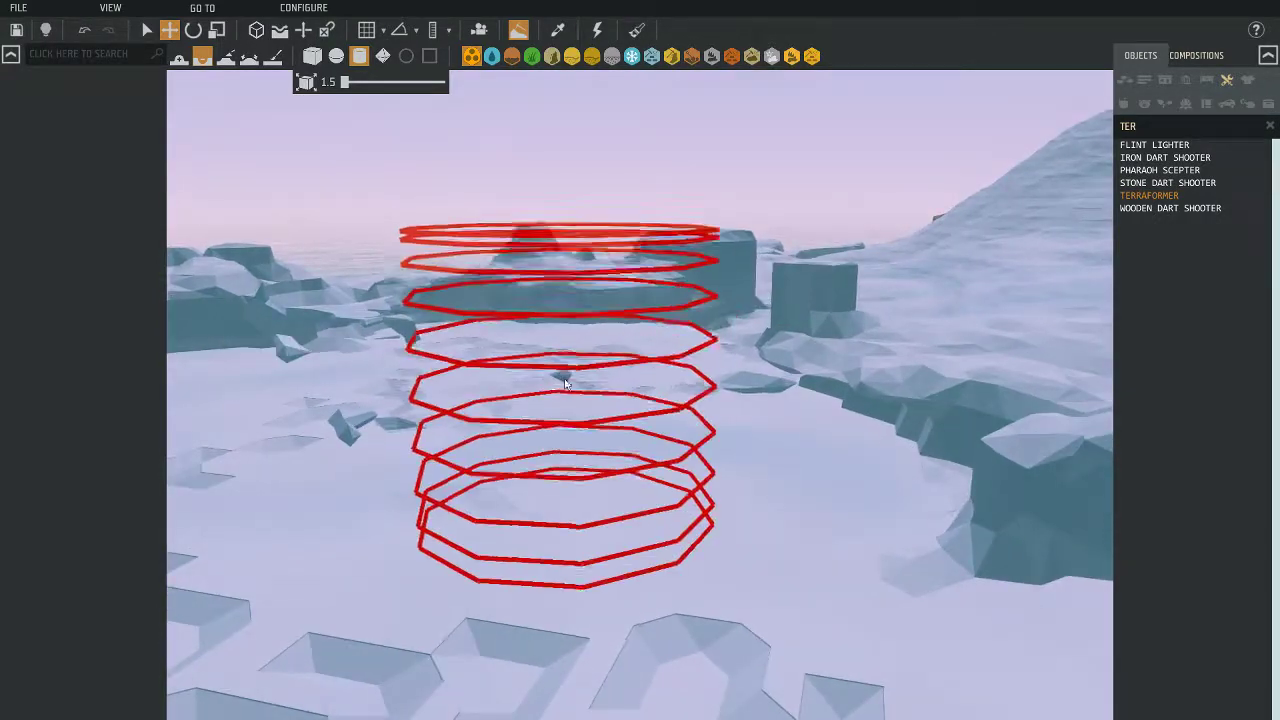
scroll(570, 394, down, 3)
key(w)
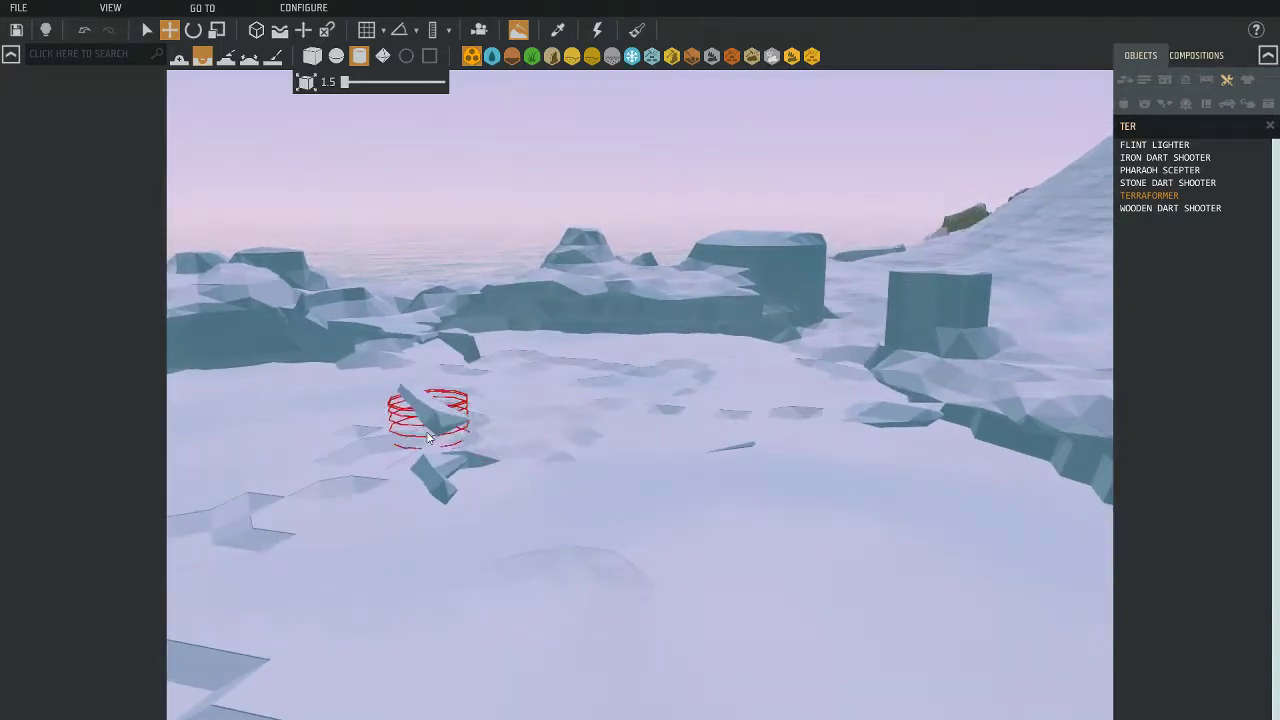
scroll(428, 437, up, 3)
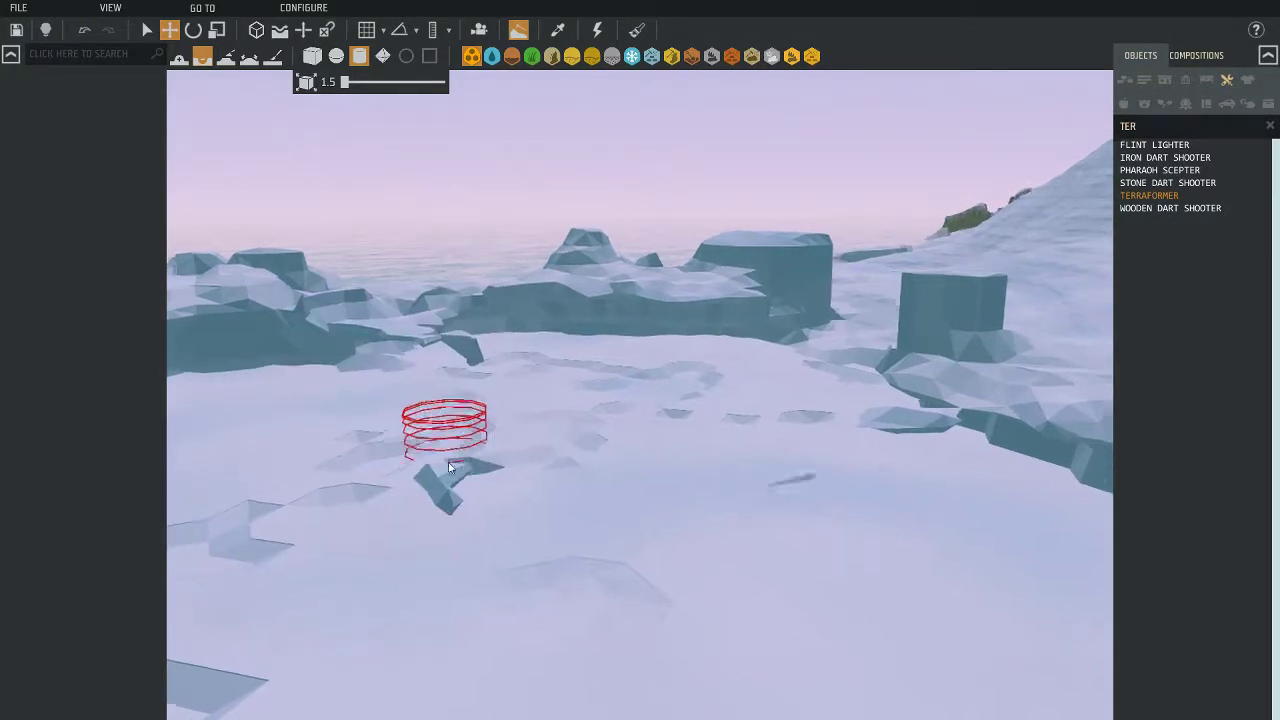
key(w)
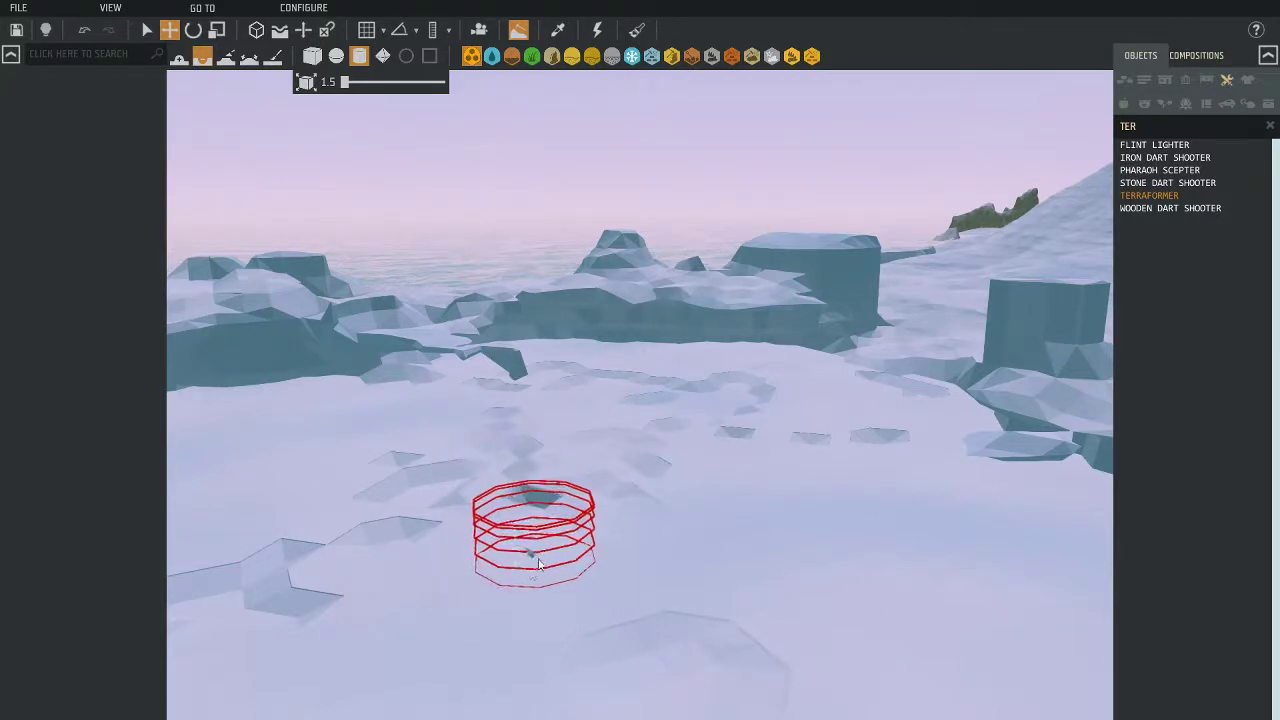
Dig off the jagged snow chunks along the terrace's seaward edge beside the pinkish rock mound, keeping the size 1.5 cylindrical brush
mouse_move(531, 557)
right_down()
mouse_move(890, 490)
mouse_move(770, 440)
mouse_move(787, 540)
mouse_move(687, 357)
mouse_move(677, 457)
mouse_move(740, 430)
mouse_move(777, 457)
mouse_move(777, 414)
mouse_move(782, 439)
mouse_move(265, 435)
right_up()
mouse_move(628, 288)
right_down()
mouse_move(514, 540)
mouse_move(514, 490)
mouse_move(530, 495)
right_up()
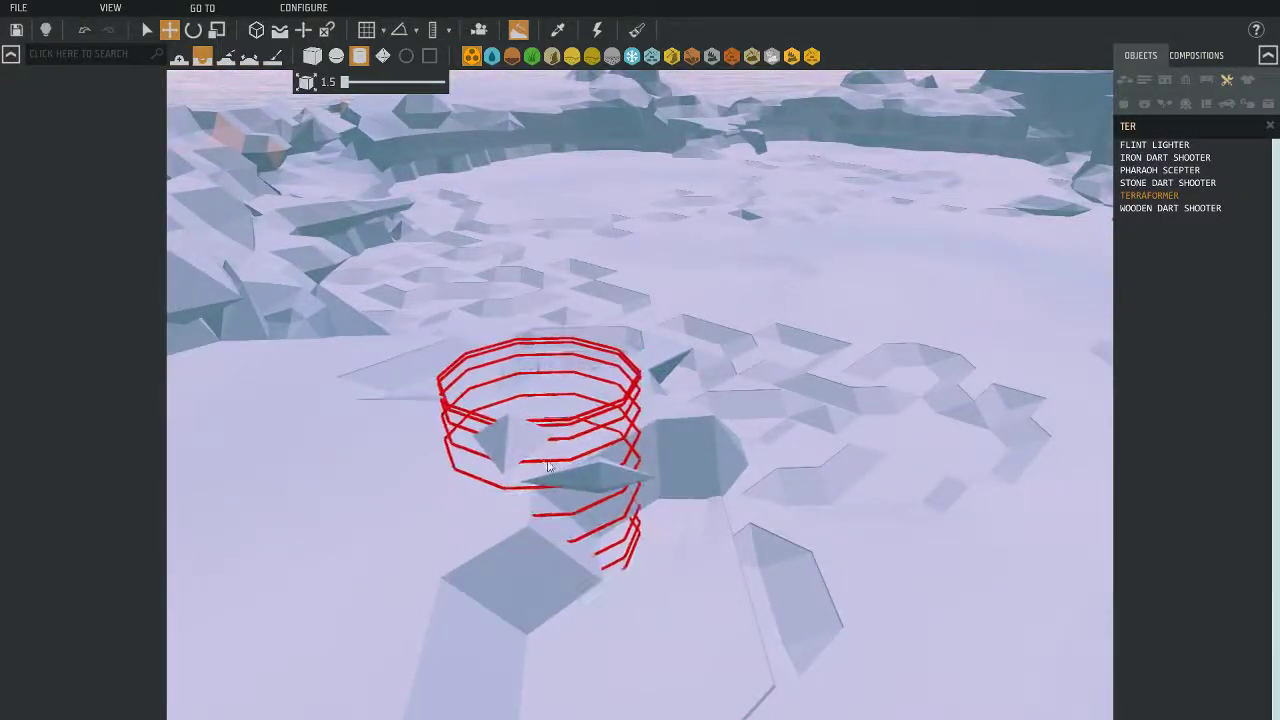
right_drag(511, 435, 690, 485)
mouse_move(614, 440)
right_down()
mouse_move(500, 414)
mouse_move(546, 329)
right_up()
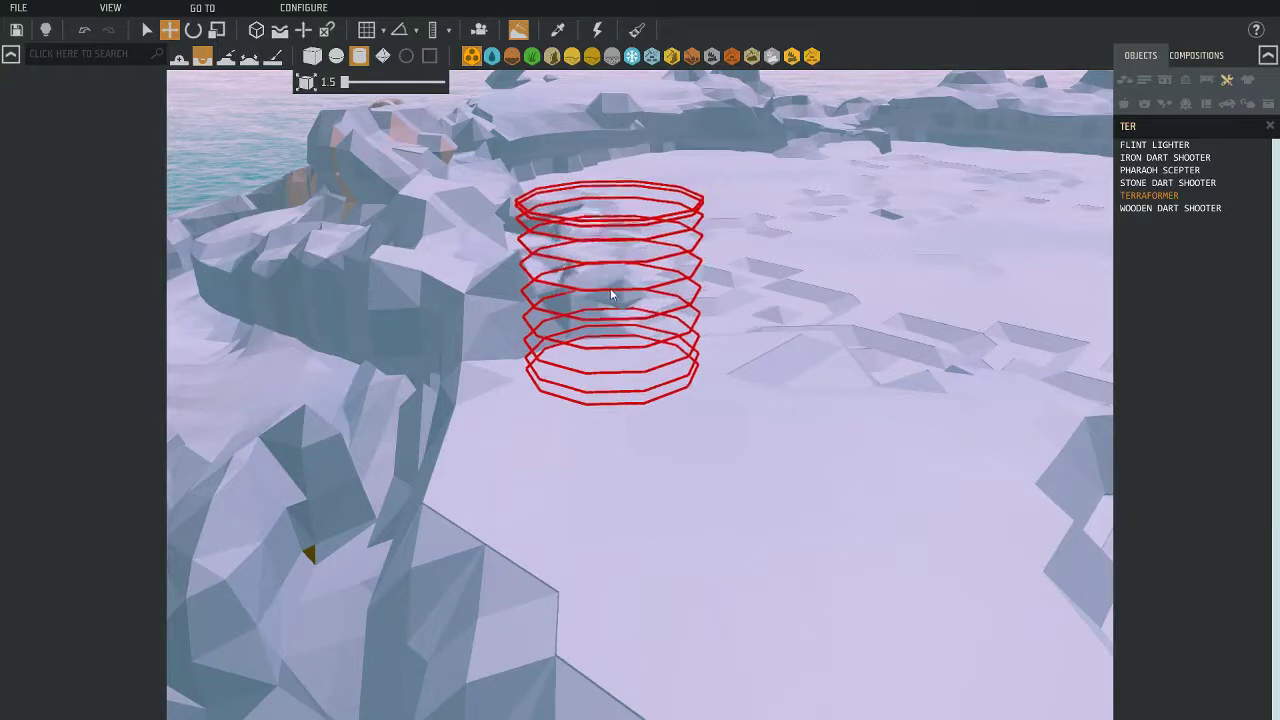
right_drag(610, 288, 535, 290)
scroll(520, 285, up, 3)
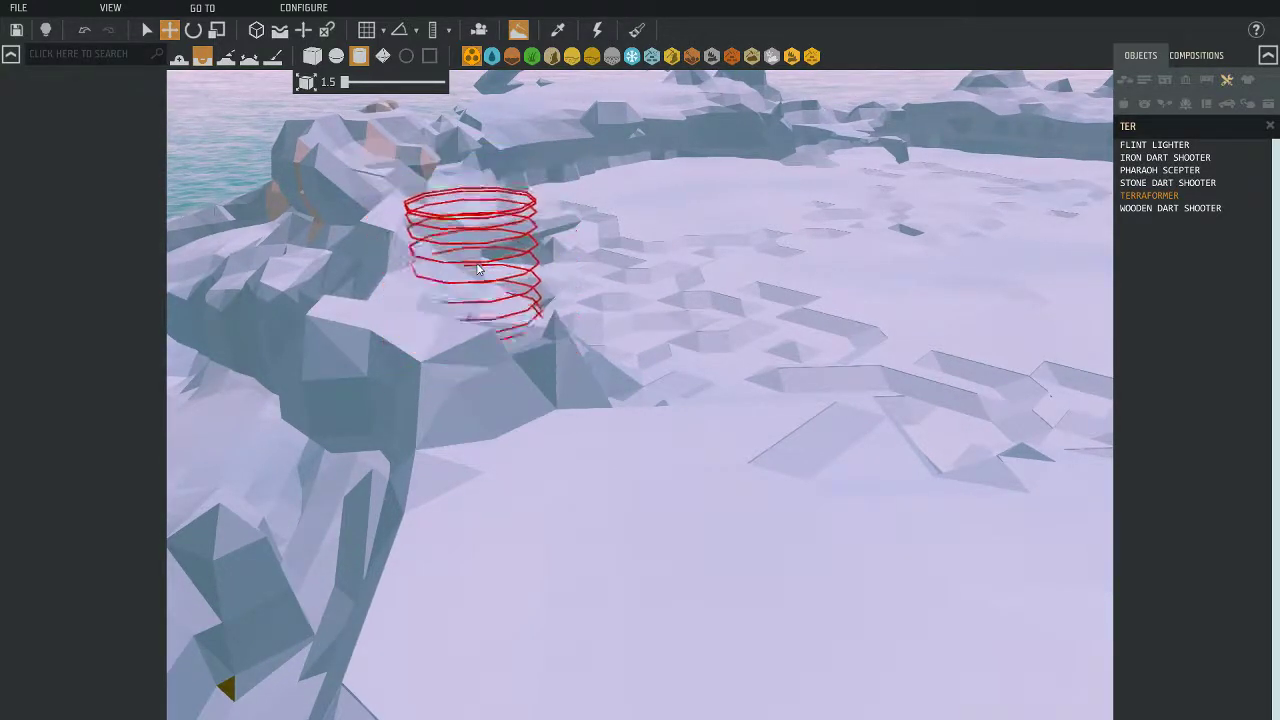
mouse_move(478, 268)
right_down()
mouse_move(523, 334)
mouse_move(606, 329)
mouse_move(578, 365)
mouse_move(584, 378)
right_up()
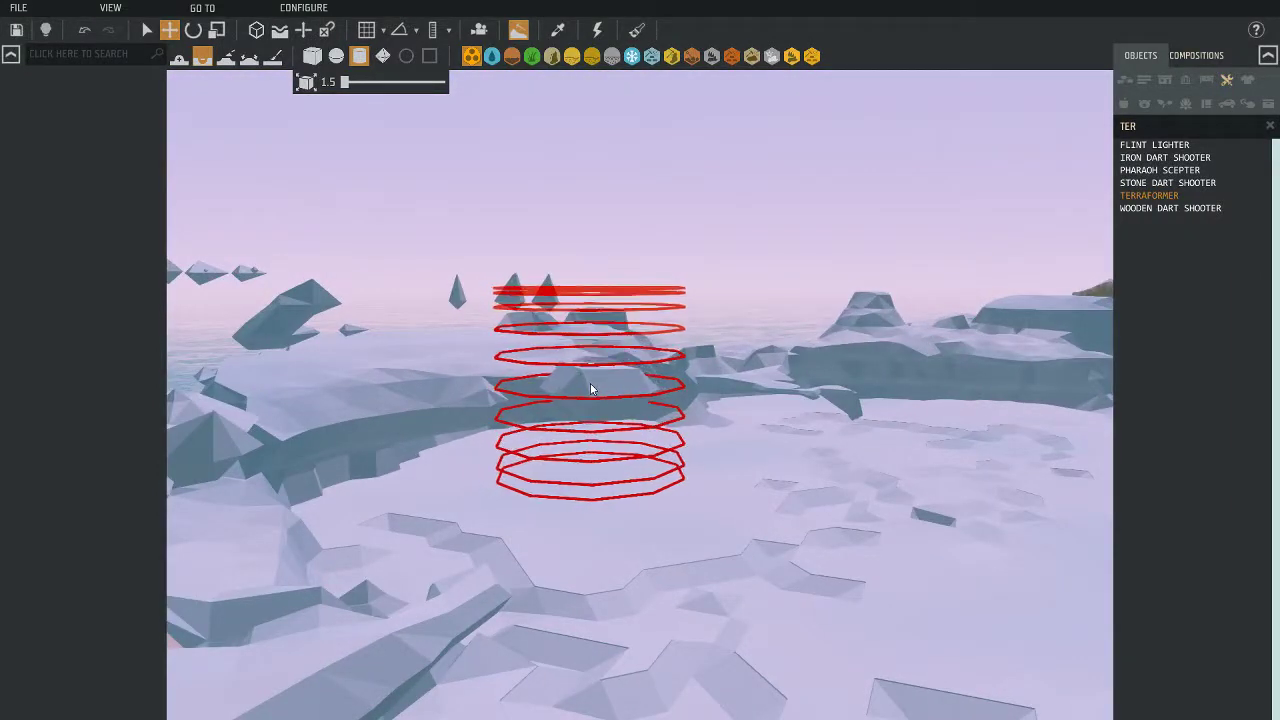
scroll(590, 383, down, 3)
mouse_move(566, 390)
right_down()
mouse_move(558, 398)
mouse_move(620, 449)
mouse_move(314, 657)
mouse_move(514, 651)
mouse_move(826, 570)
mouse_move(900, 520)
mouse_move(880, 420)
mouse_move(794, 580)
mouse_move(770, 540)
right_up()
Smooth the curved snow ledge between the terrace and the coast with the circular brush at size 4.4
key(e)
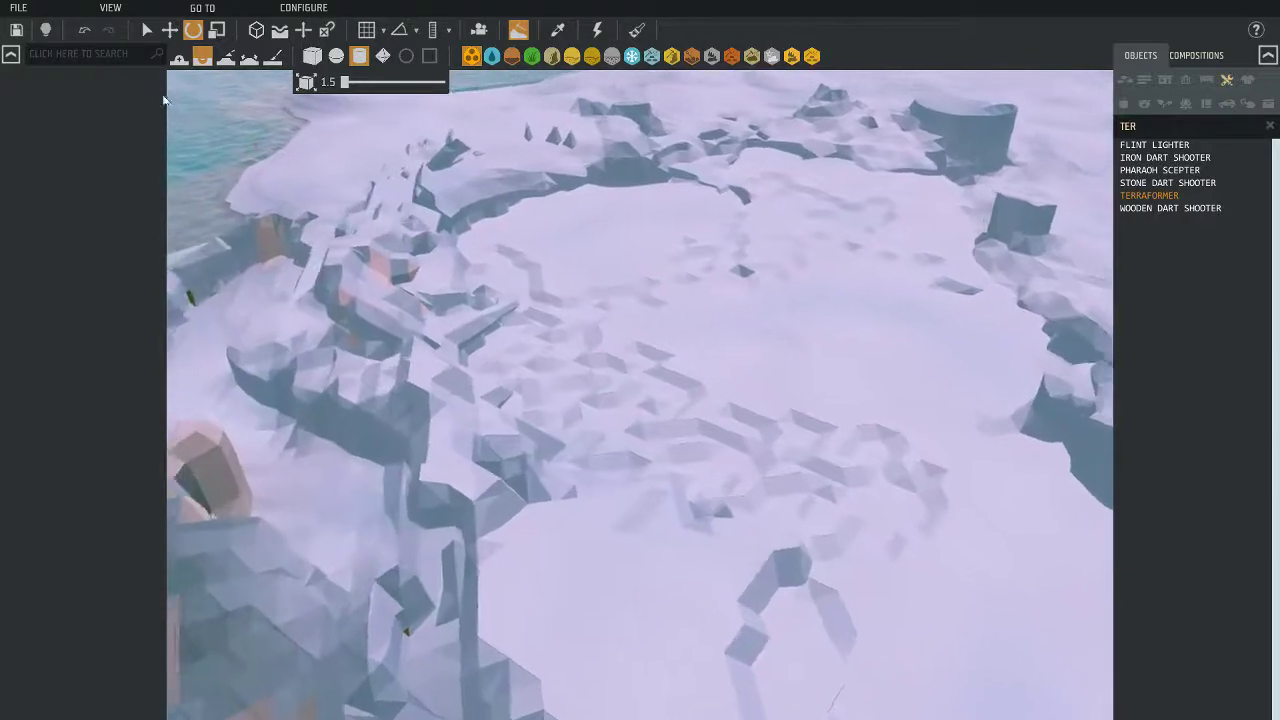
click(249, 57)
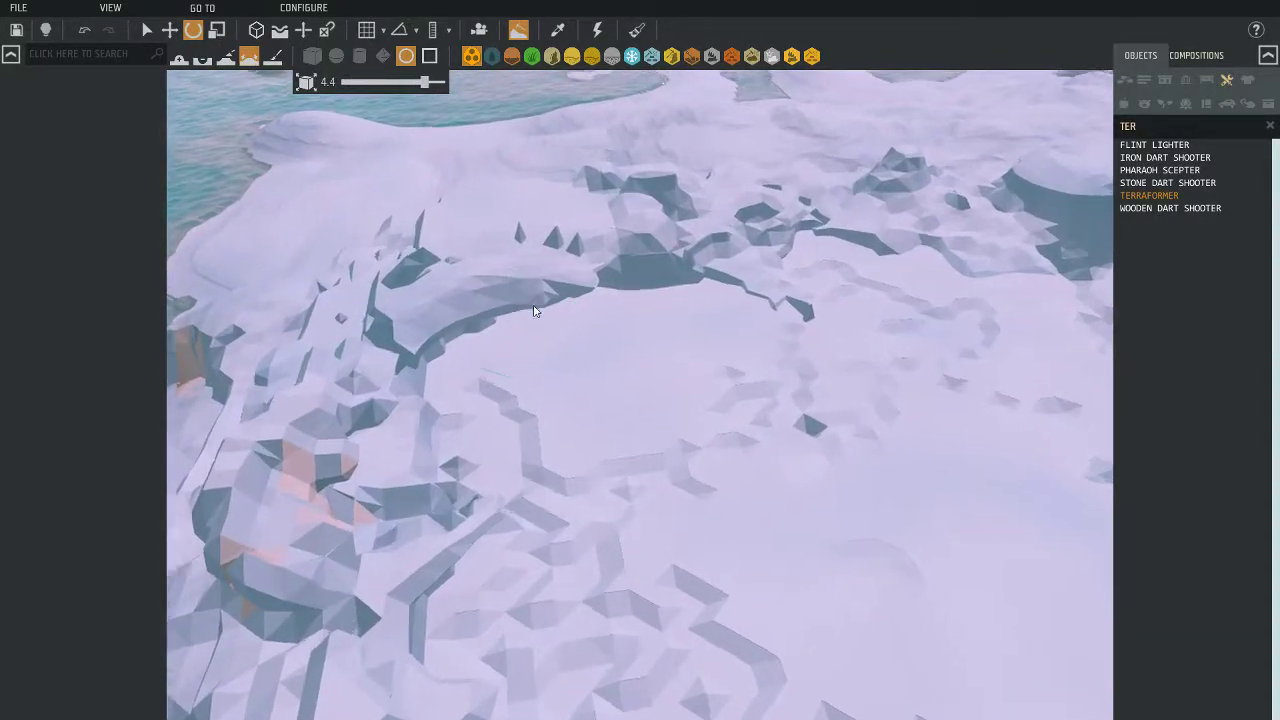
drag(531, 309, 594, 368)
mouse_move(598, 424)
mouse_down()
mouse_move(586, 357)
mouse_move(603, 294)
mouse_move(574, 269)
mouse_move(759, 290)
mouse_move(759, 332)
mouse_up()
scroll(705, 410, down, 5)
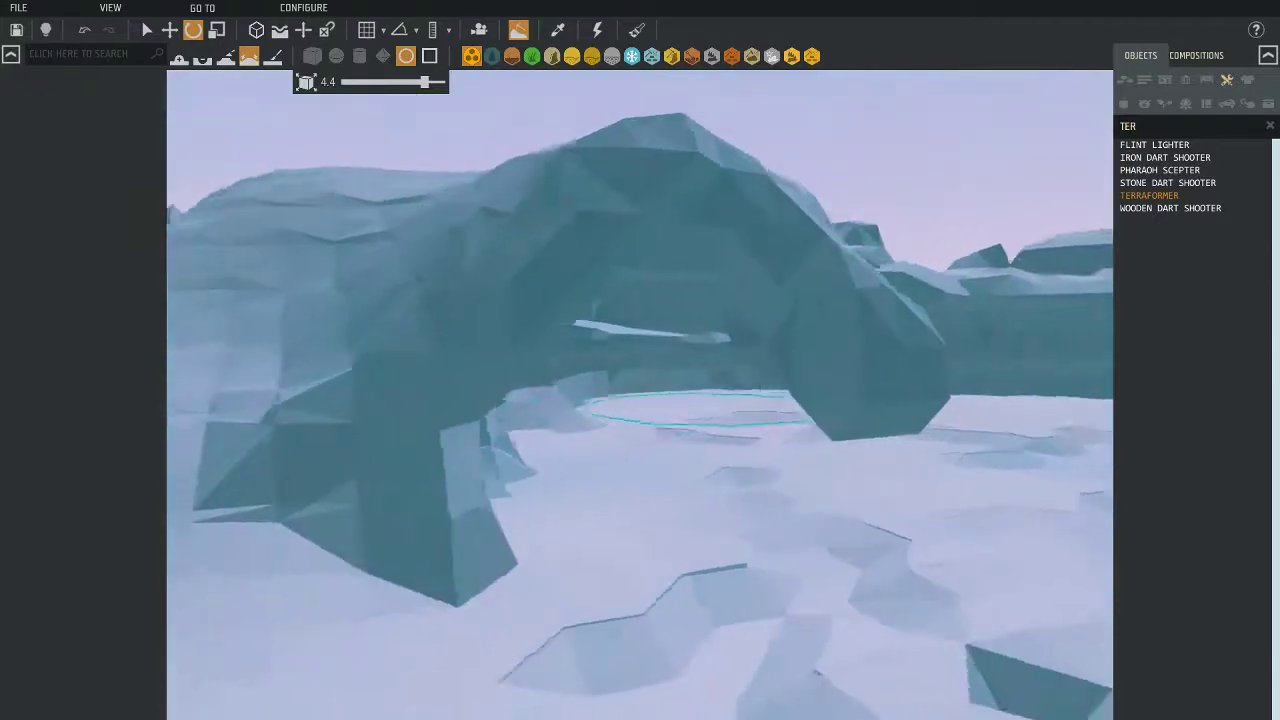
right_drag(613, 511, 613, 511)
right_drag(726, 232, 762, 394)
mouse_move(762, 394)
mouse_down()
mouse_move(766, 443)
mouse_move(614, 214)
mouse_move(623, 171)
mouse_move(566, 177)
mouse_up()
right_drag(566, 177, 560, 237)
Carve down the protruding snow shards and the large pillar around the terrace rim with the cylindrical dig brush at size 4.4
mouse_move(453, 258)
middle_down()
mouse_move(560, 262)
mouse_move(626, 163)
middle_up()
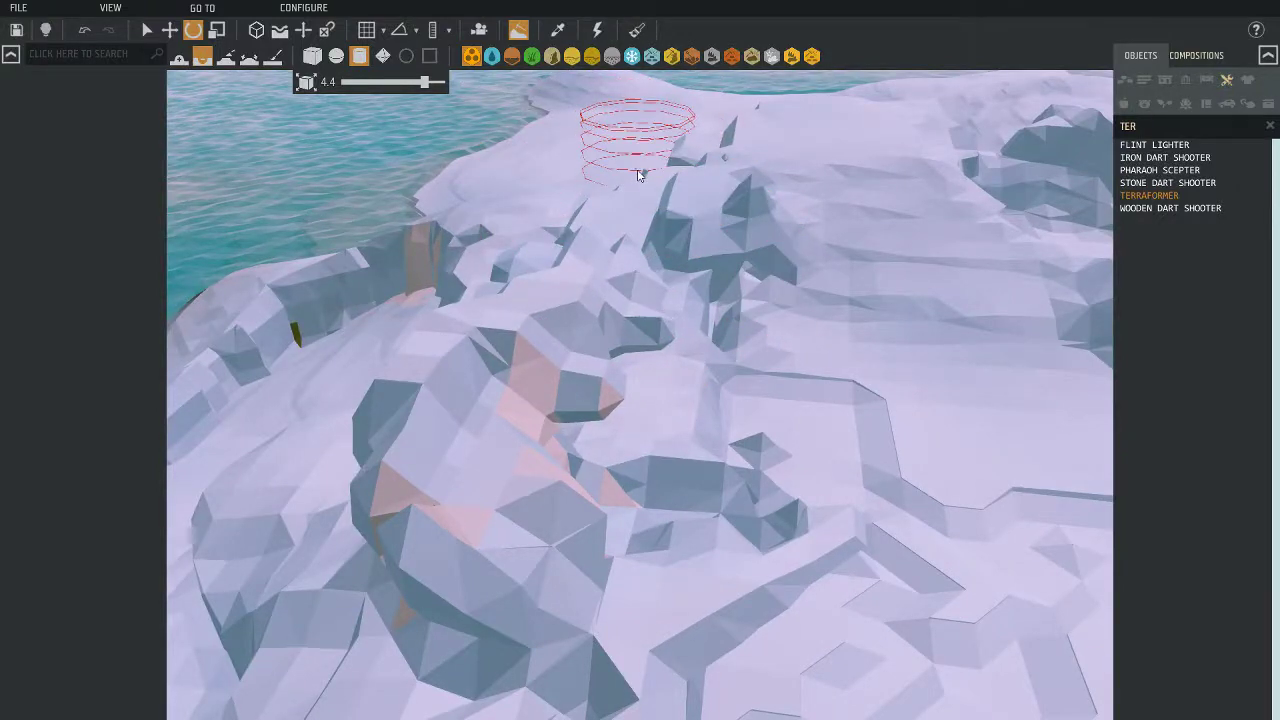
mouse_move(640, 175)
middle_down()
mouse_move(854, 229)
mouse_move(903, 309)
mouse_move(820, 343)
middle_up()
drag(820, 343, 816, 354)
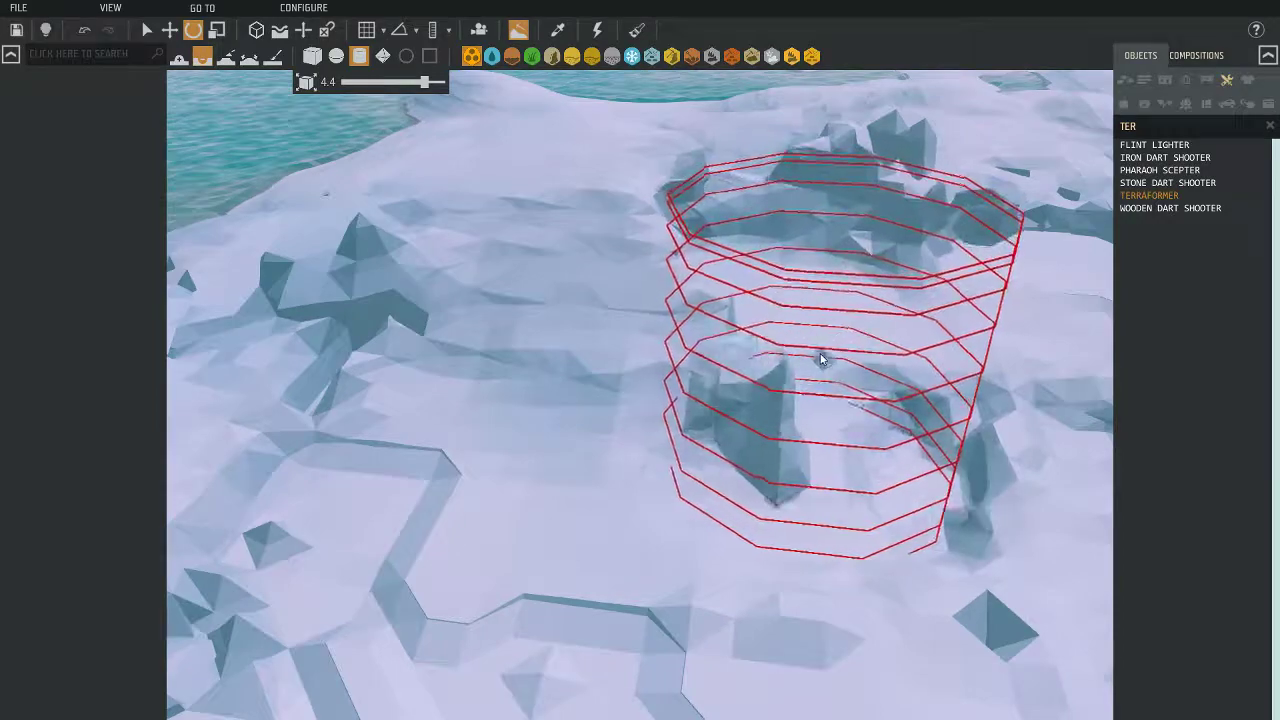
middle_drag(820, 360, 601, 387)
mouse_move(594, 444)
middle_down()
mouse_move(725, 480)
mouse_move(745, 450)
mouse_move(725, 502)
middle_up()
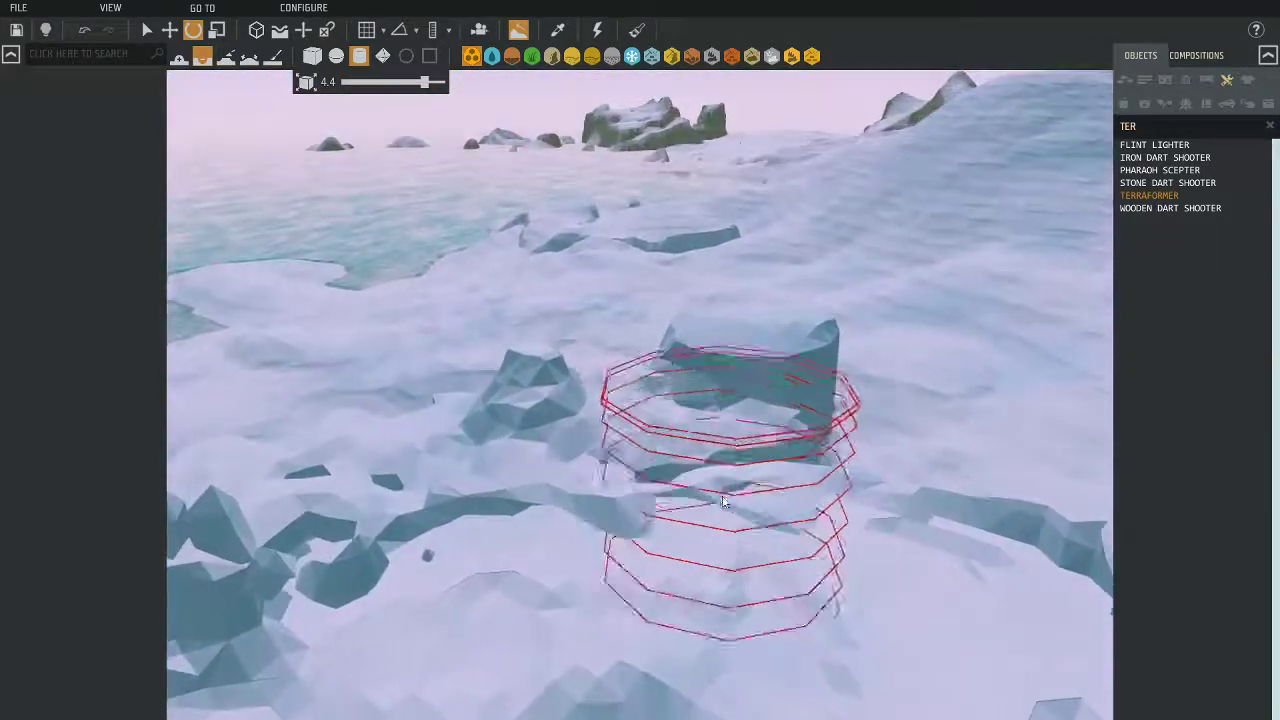
mouse_move(760, 399)
mouse_down()
mouse_move(757, 430)
mouse_move(725, 461)
mouse_up()
mouse_move(725, 461)
middle_down()
mouse_move(690, 440)
mouse_move(700, 430)
mouse_move(705, 450)
mouse_move(740, 460)
mouse_move(709, 400)
mouse_move(660, 449)
mouse_move(709, 386)
mouse_move(765, 465)
mouse_move(722, 452)
mouse_move(710, 460)
mouse_move(726, 481)
middle_up()
scroll(780, 516, up, 3)
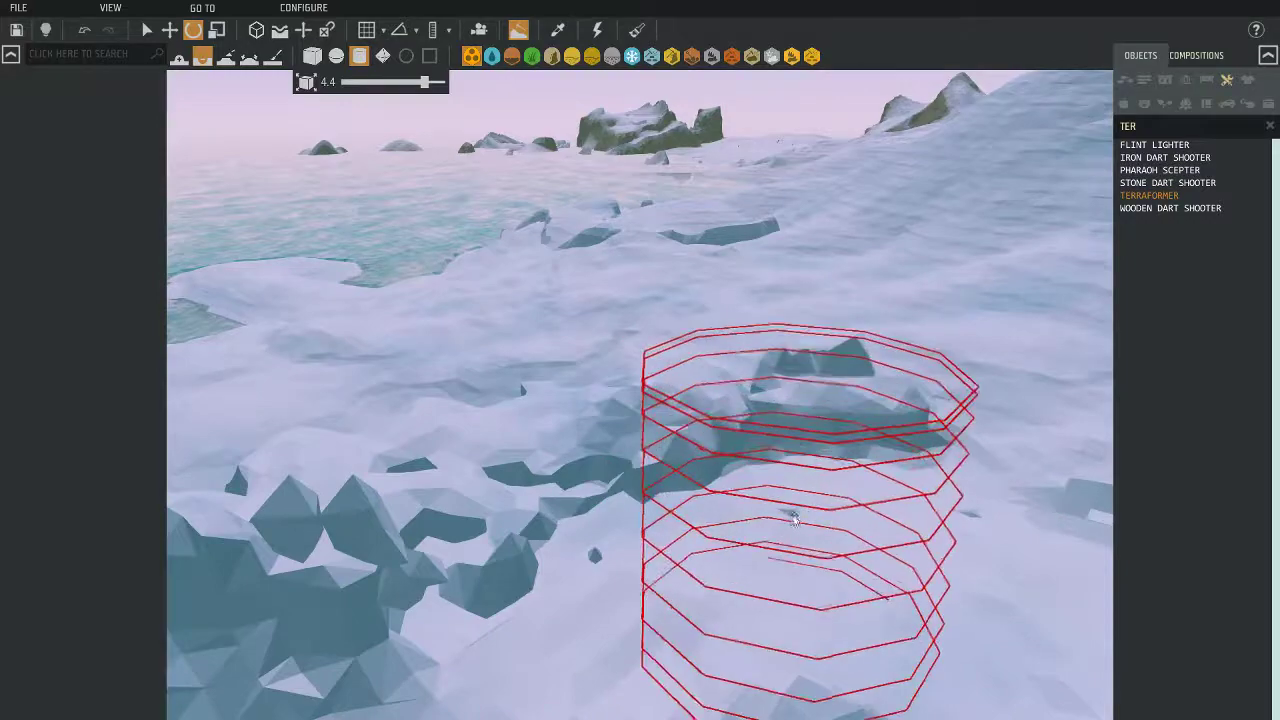
middle_drag(795, 520, 772, 550)
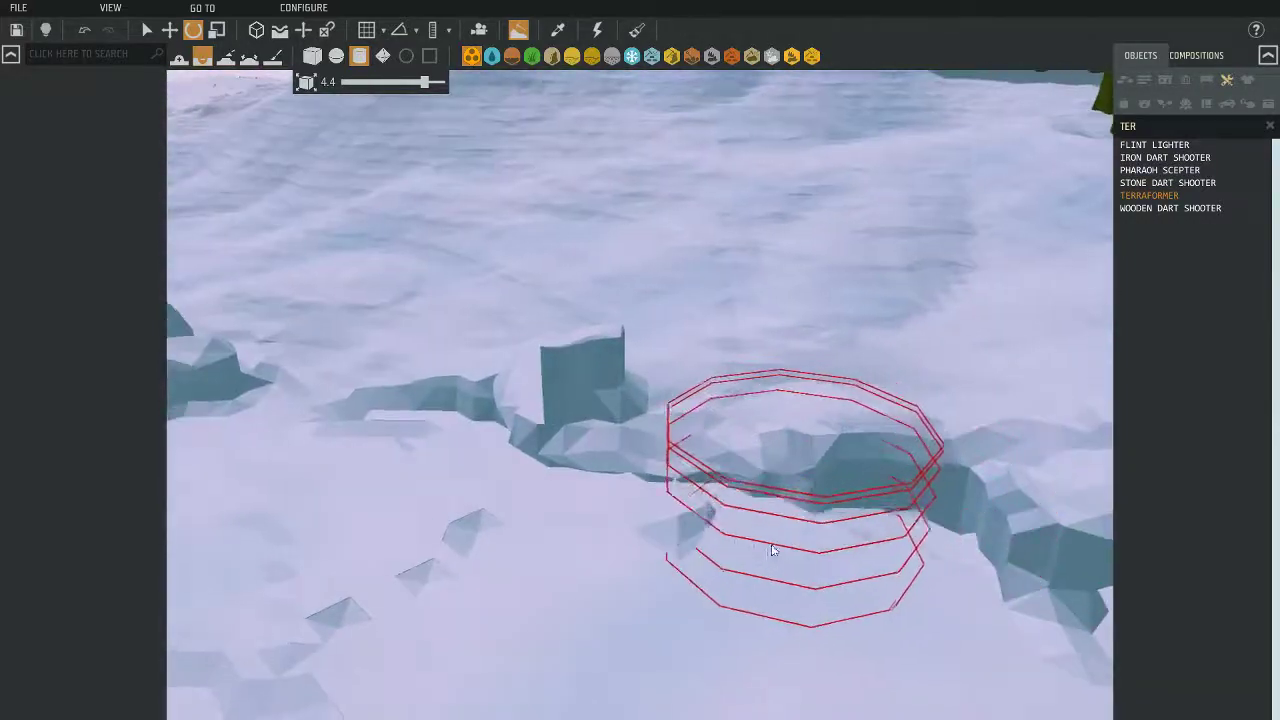
Smooth the steep terrace wall with exposed brown ground near the forest into a snow slope with the size 4.4 circular brush
mouse_move(678, 502)
middle_down()
mouse_move(587, 430)
mouse_move(686, 440)
mouse_move(849, 420)
mouse_move(857, 450)
mouse_move(930, 520)
mouse_move(405, 158)
mouse_move(224, 71)
middle_up()
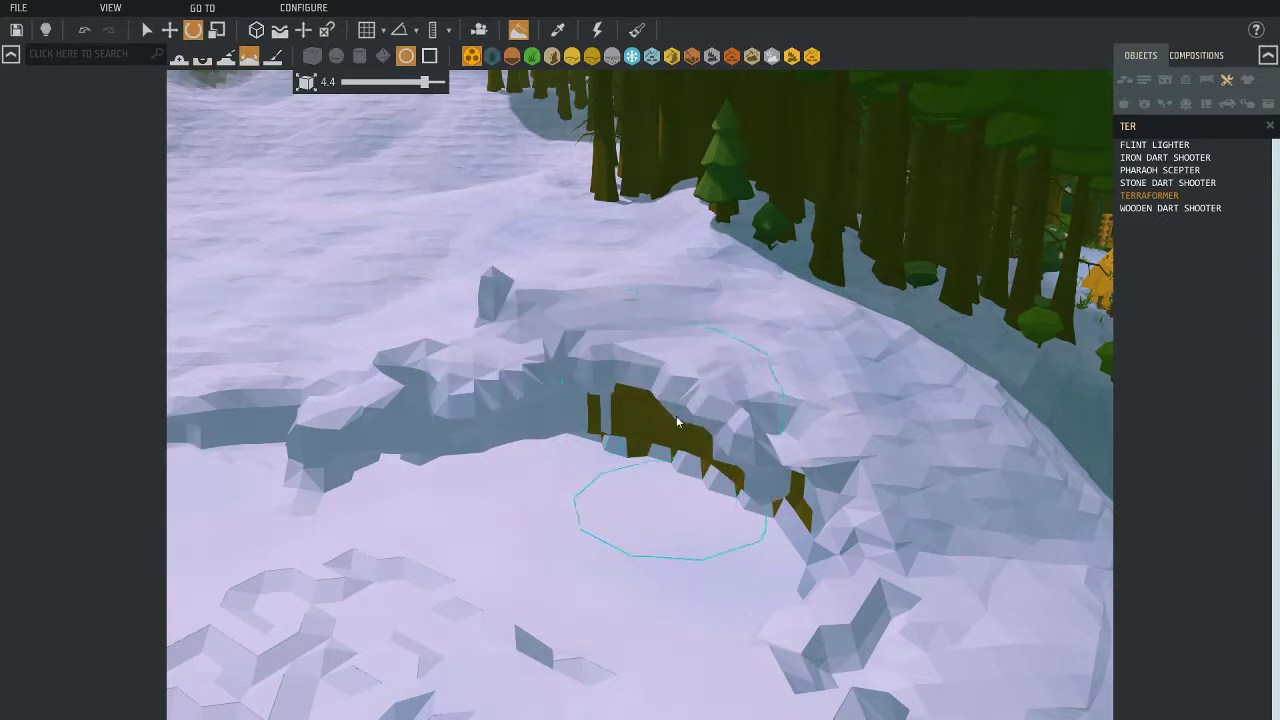
mouse_move(677, 422)
middle_down()
mouse_move(697, 537)
mouse_move(741, 546)
middle_up()
drag(741, 523, 808, 565)
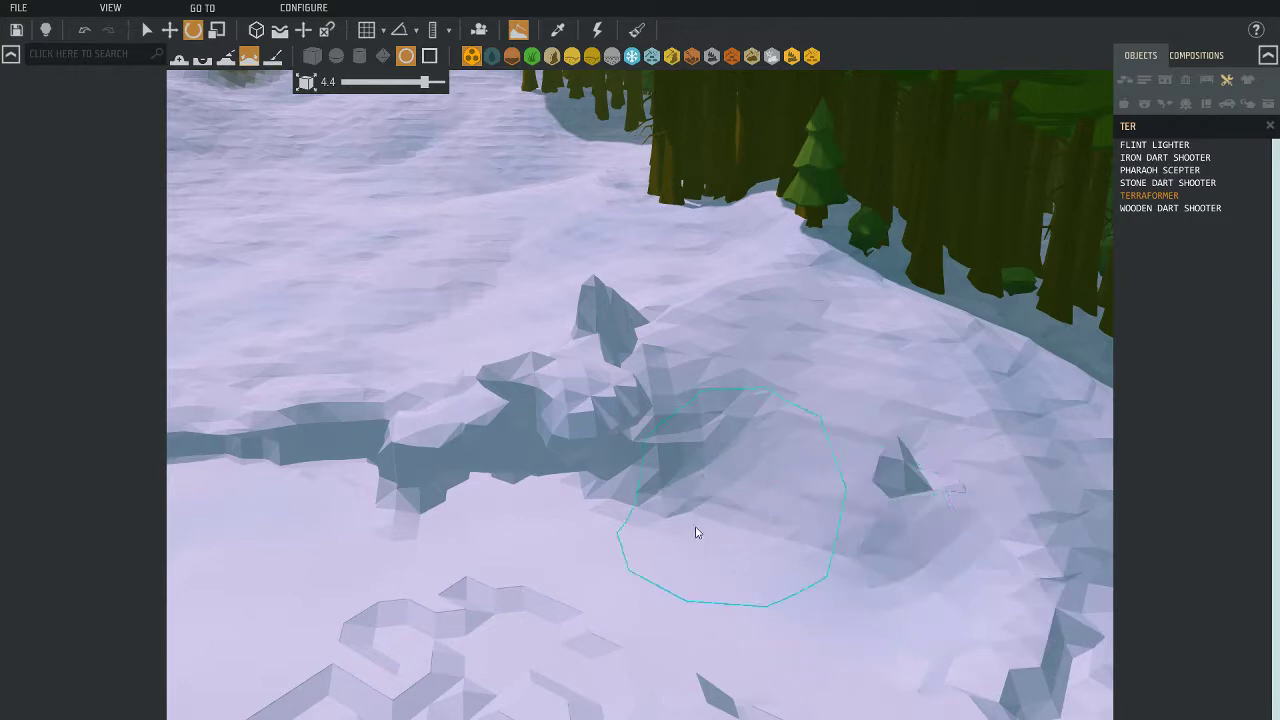
drag(697, 532, 647, 500)
Reduce the cylindrical dig brush to size 1.5 and dig away the pointed snow shard on the smoothed slope
mouse_move(685, 493)
middle_down()
mouse_move(680, 465)
mouse_move(685, 495)
mouse_move(680, 480)
mouse_move(665, 495)
mouse_move(685, 470)
mouse_move(700, 490)
mouse_move(418, 177)
middle_up()
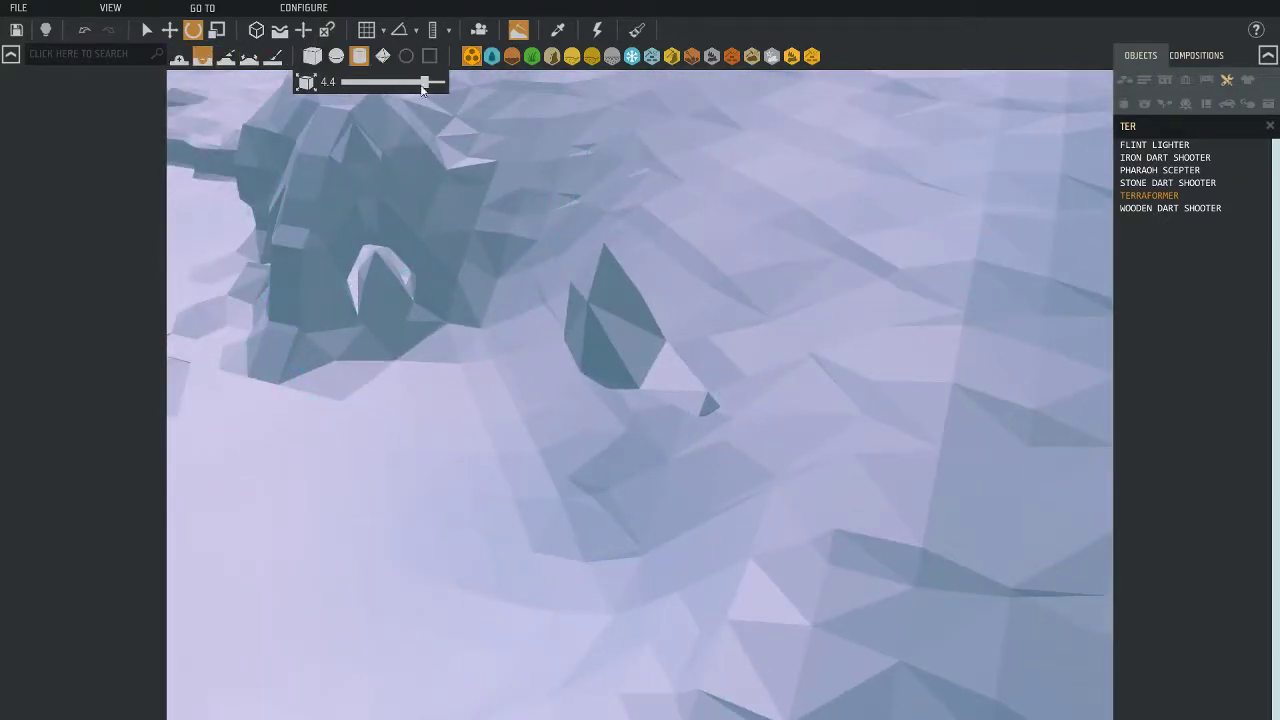
mouse_move(656, 323)
middle_down()
mouse_move(857, 128)
mouse_move(920, 100)
mouse_move(750, 225)
mouse_move(772, 334)
middle_up()
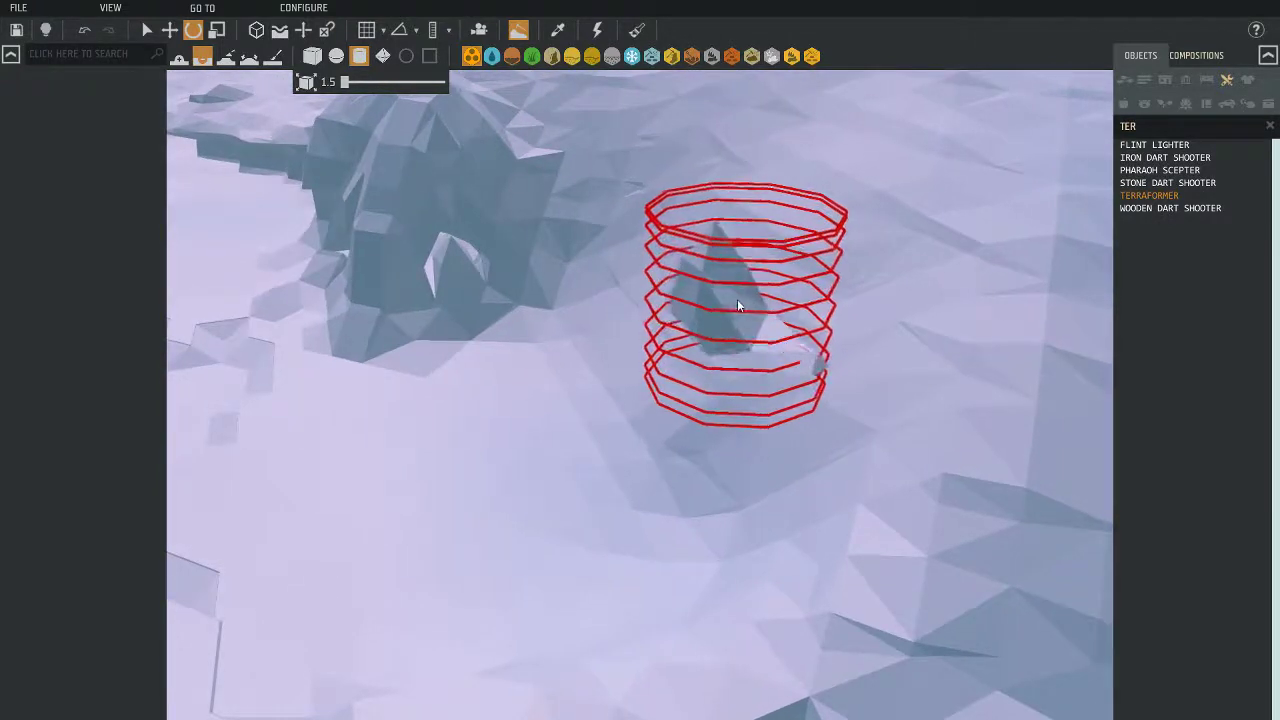
drag(737, 303, 710, 323)
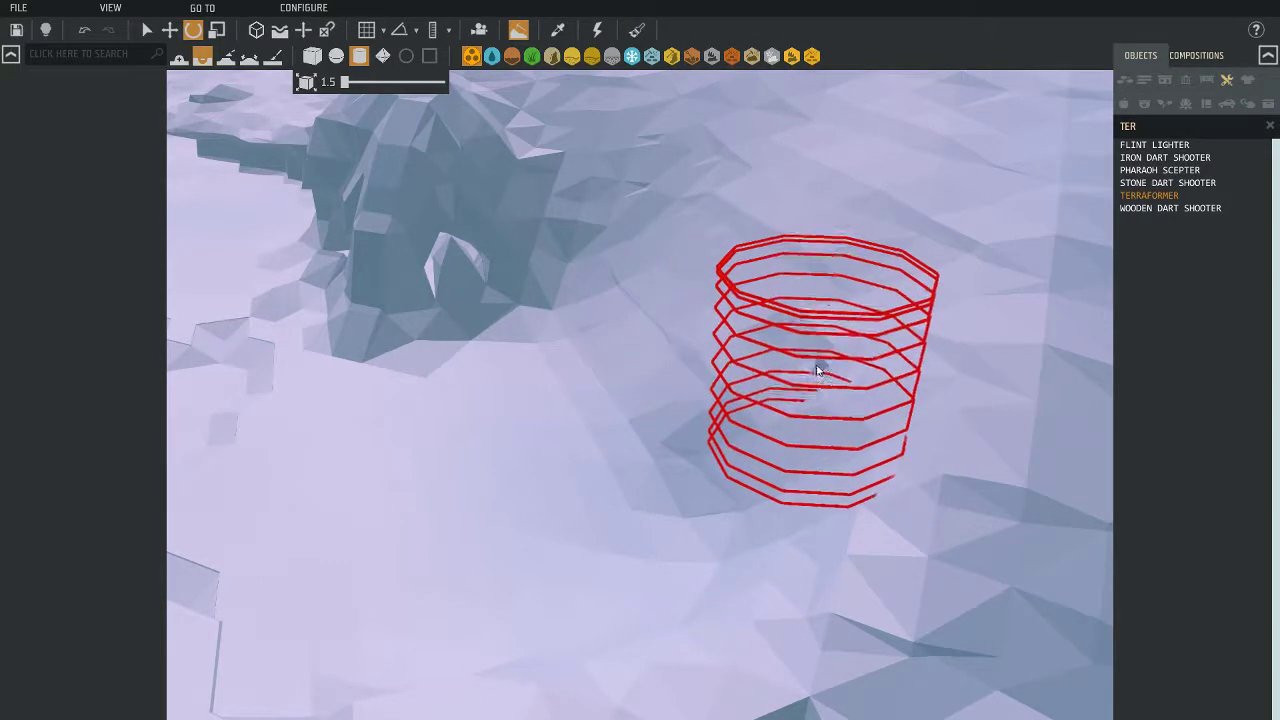
Dig into the jagged snow pillar at the terrace edge below the forest slope with the size 1.5 cylindrical brush
mouse_move(812, 373)
right_down()
mouse_move(690, 429)
mouse_move(718, 438)
right_up()
mouse_move(654, 266)
mouse_down()
mouse_move(703, 186)
mouse_move(726, 203)
mouse_move(675, 263)
mouse_move(728, 221)
mouse_up()
mouse_move(699, 206)
right_down()
mouse_move(560, 250)
mouse_move(620, 215)
mouse_move(711, 215)
mouse_move(738, 145)
mouse_move(690, 320)
mouse_move(590, 553)
mouse_move(600, 500)
mouse_move(660, 420)
mouse_move(640, 480)
mouse_move(740, 152)
right_up()
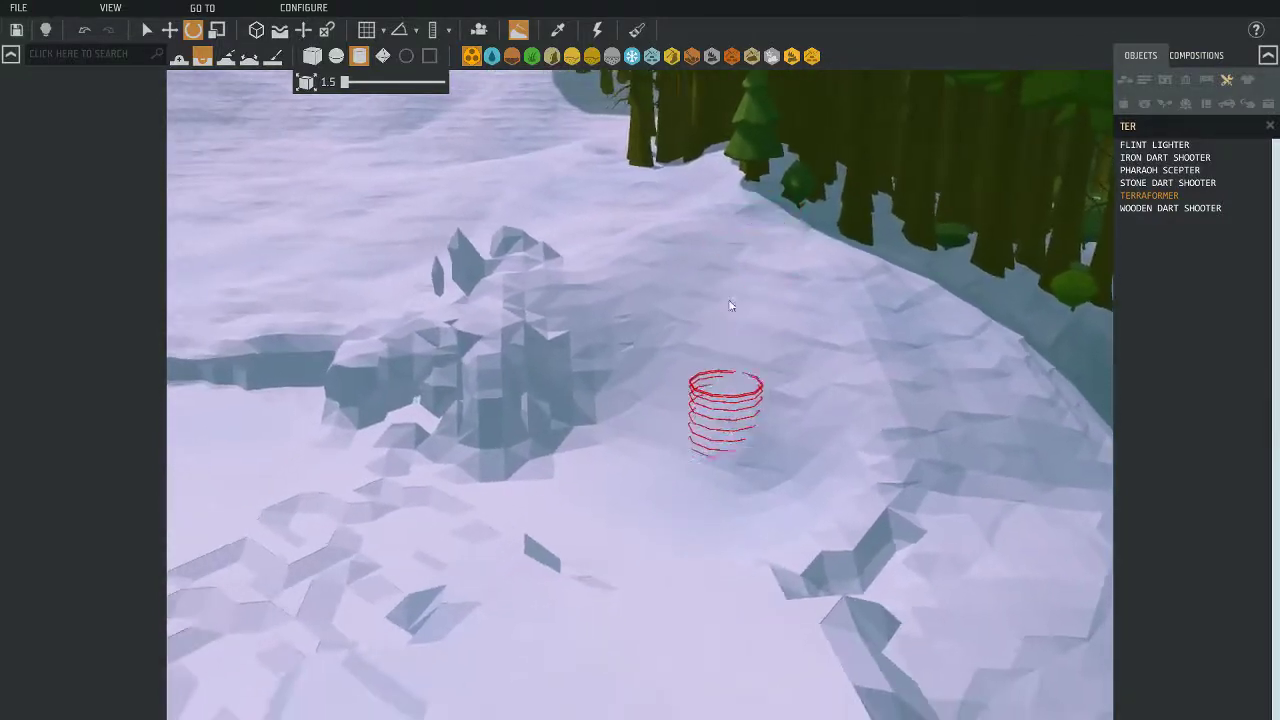
Dig away the pair of pointed snow shards and the neighbouring spike on the slope with the size 1.5 cylindrical brush
mouse_move(730, 305)
right_down()
mouse_move(666, 429)
mouse_move(694, 455)
mouse_move(615, 410)
right_up()
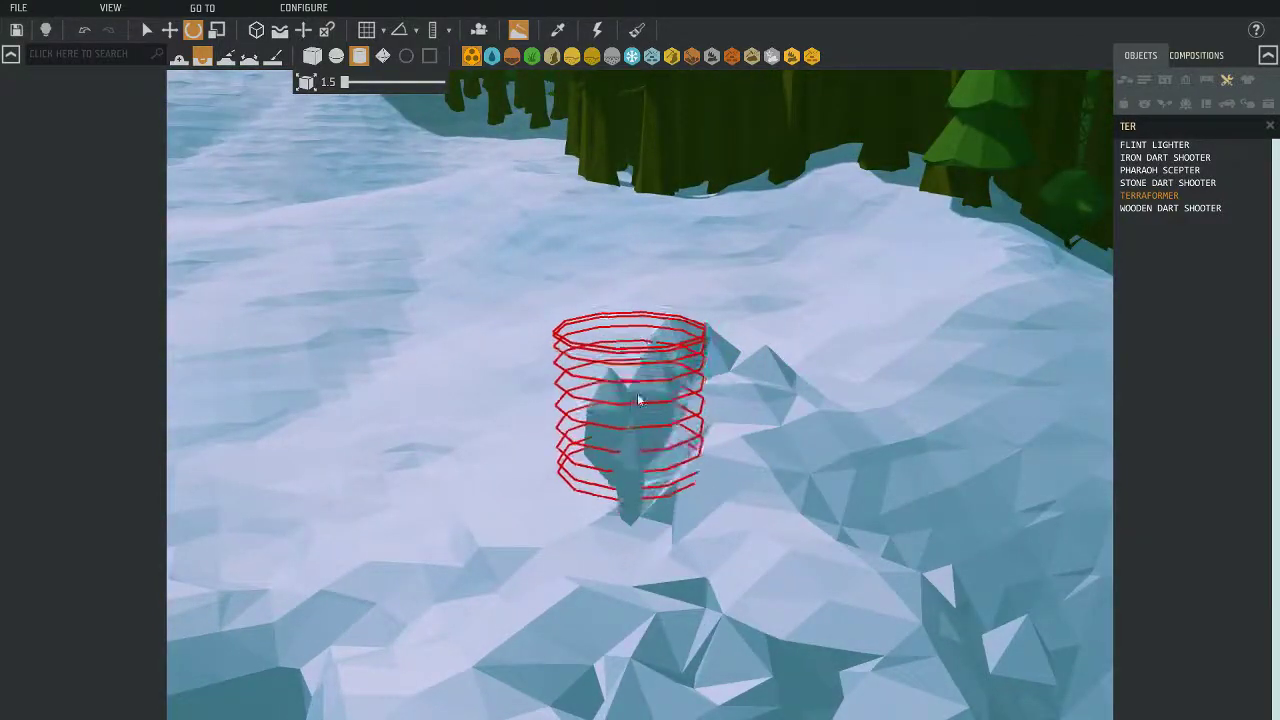
drag(645, 396, 658, 394)
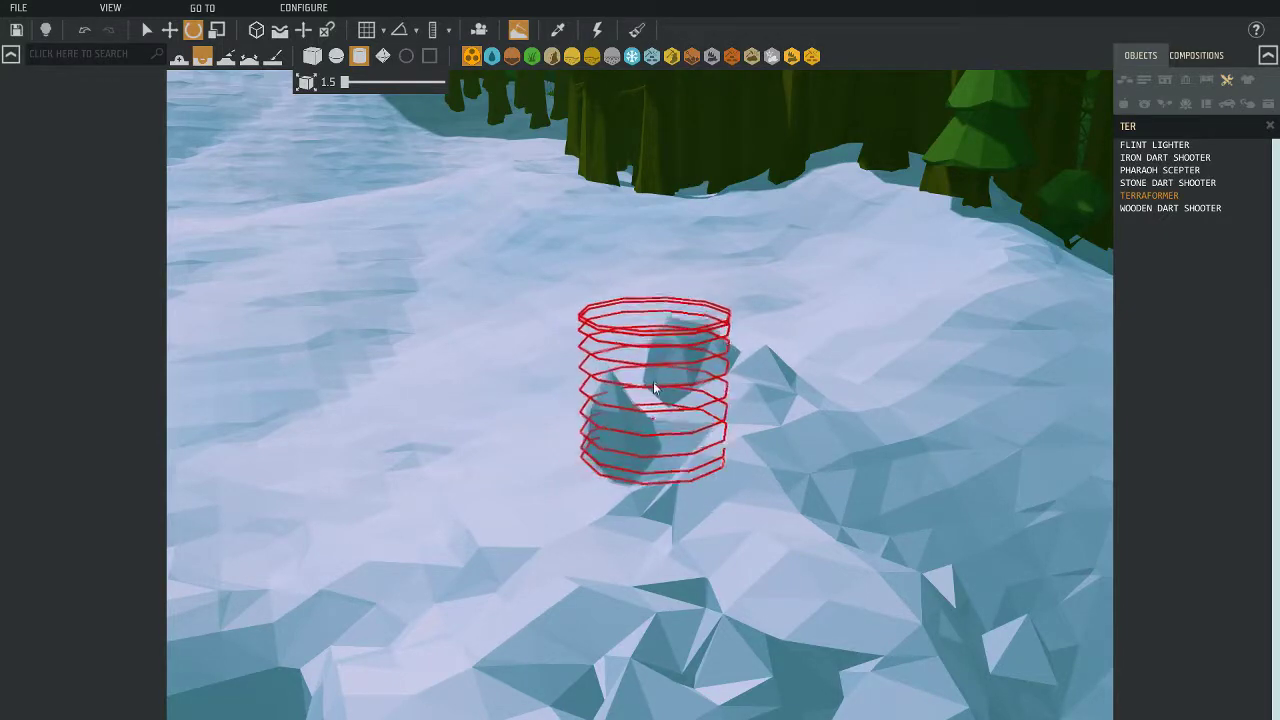
scroll(657, 391, up, 3)
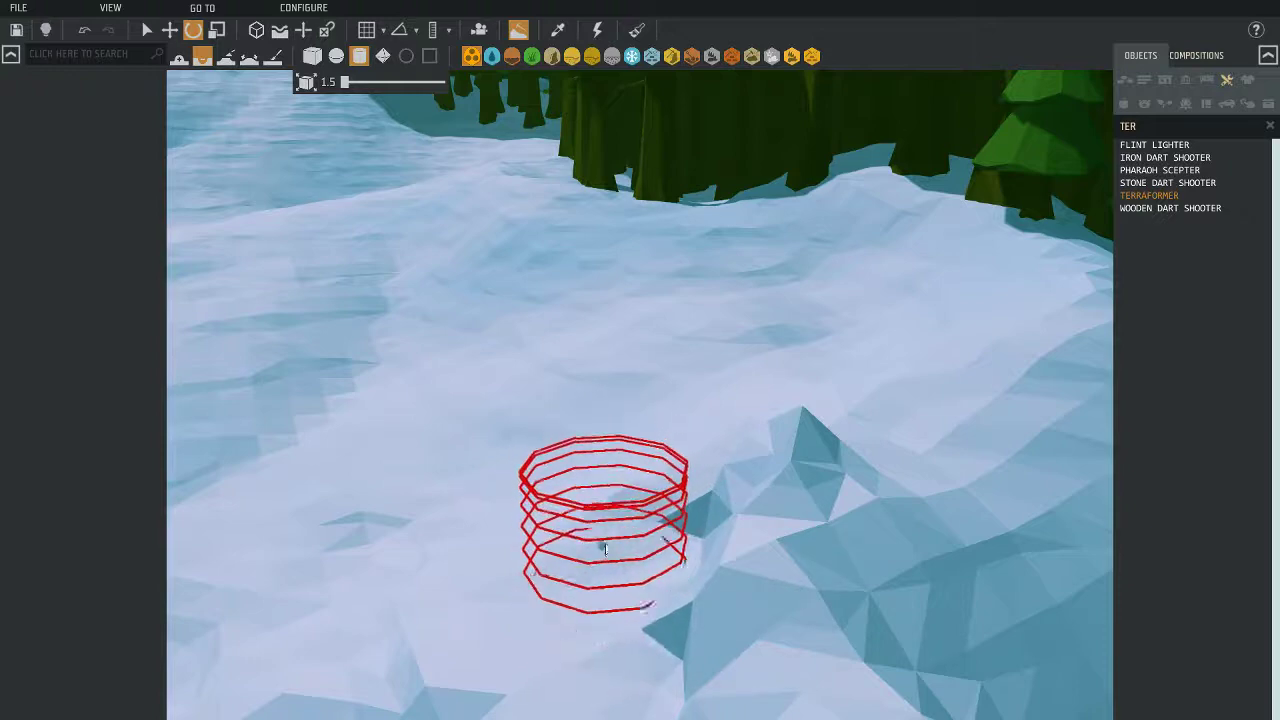
mouse_move(634, 551)
right_down()
mouse_move(708, 487)
mouse_move(745, 536)
mouse_move(780, 522)
mouse_move(876, 576)
mouse_move(648, 380)
mouse_move(611, 439)
right_up()
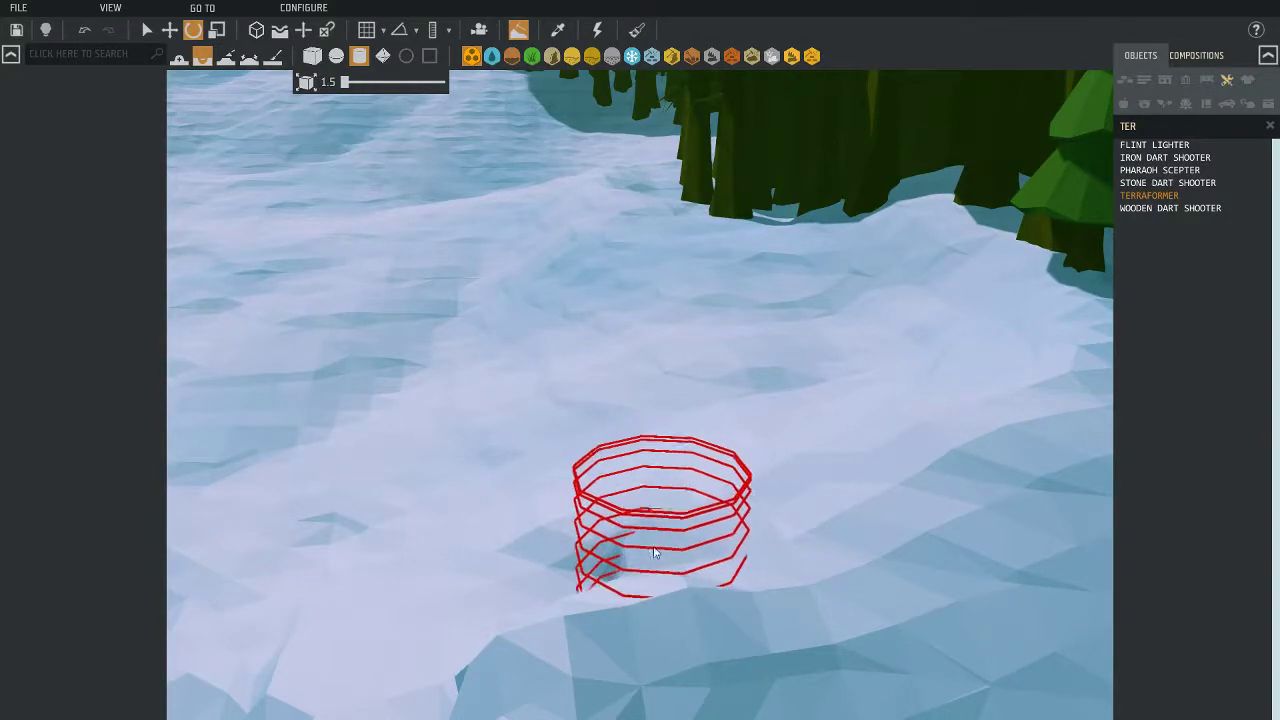
mouse_move(654, 552)
right_down()
mouse_move(608, 500)
mouse_move(689, 529)
mouse_move(837, 616)
mouse_move(751, 530)
mouse_move(610, 560)
mouse_move(791, 571)
mouse_move(772, 530)
mouse_move(823, 543)
mouse_move(737, 514)
mouse_move(700, 529)
mouse_move(684, 648)
right_up()
click(668, 624)
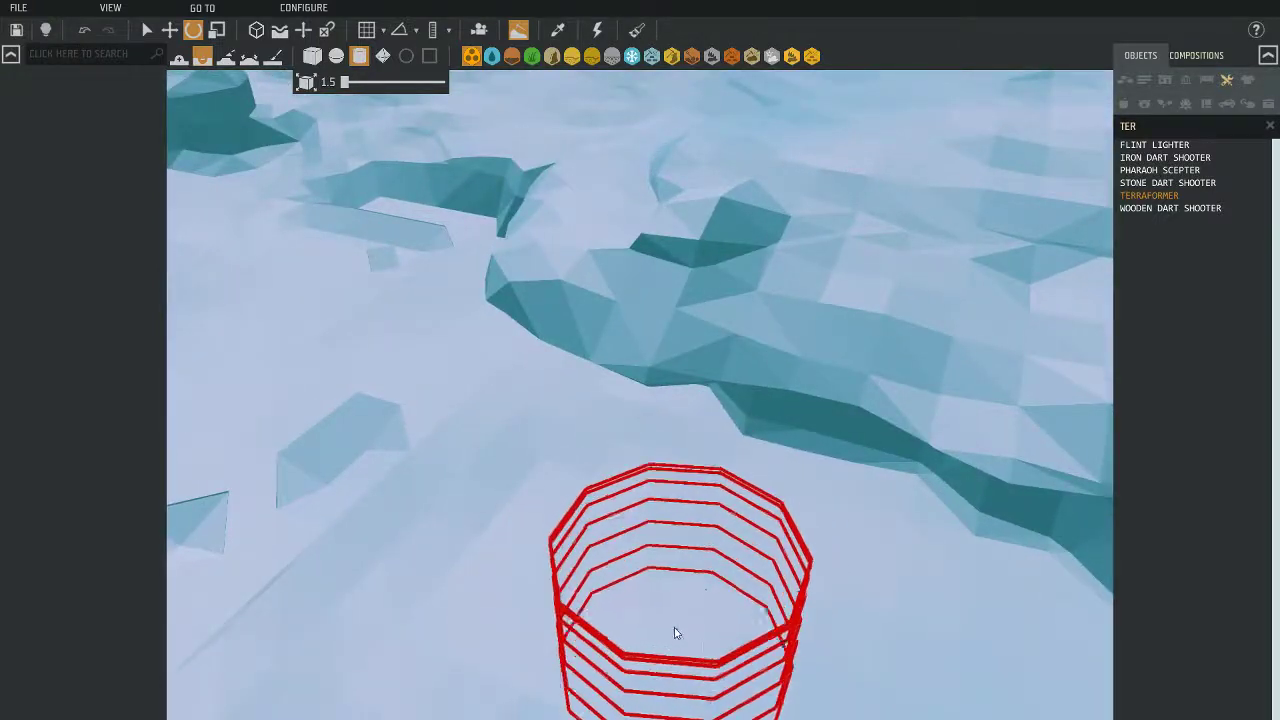
Inspect the sculpted terrace, its rim and the coast from several angles, leave terrain editing and look over the village
mouse_move(677, 634)
right_down()
mouse_move(651, 614)
mouse_move(680, 645)
mouse_move(664, 630)
mouse_move(690, 615)
mouse_move(603, 566)
mouse_move(651, 597)
mouse_move(666, 529)
mouse_move(686, 629)
mouse_move(686, 566)
mouse_move(700, 586)
mouse_move(700, 557)
mouse_move(666, 609)
mouse_move(712, 625)
mouse_move(700, 612)
mouse_move(686, 627)
mouse_move(713, 645)
right_up()
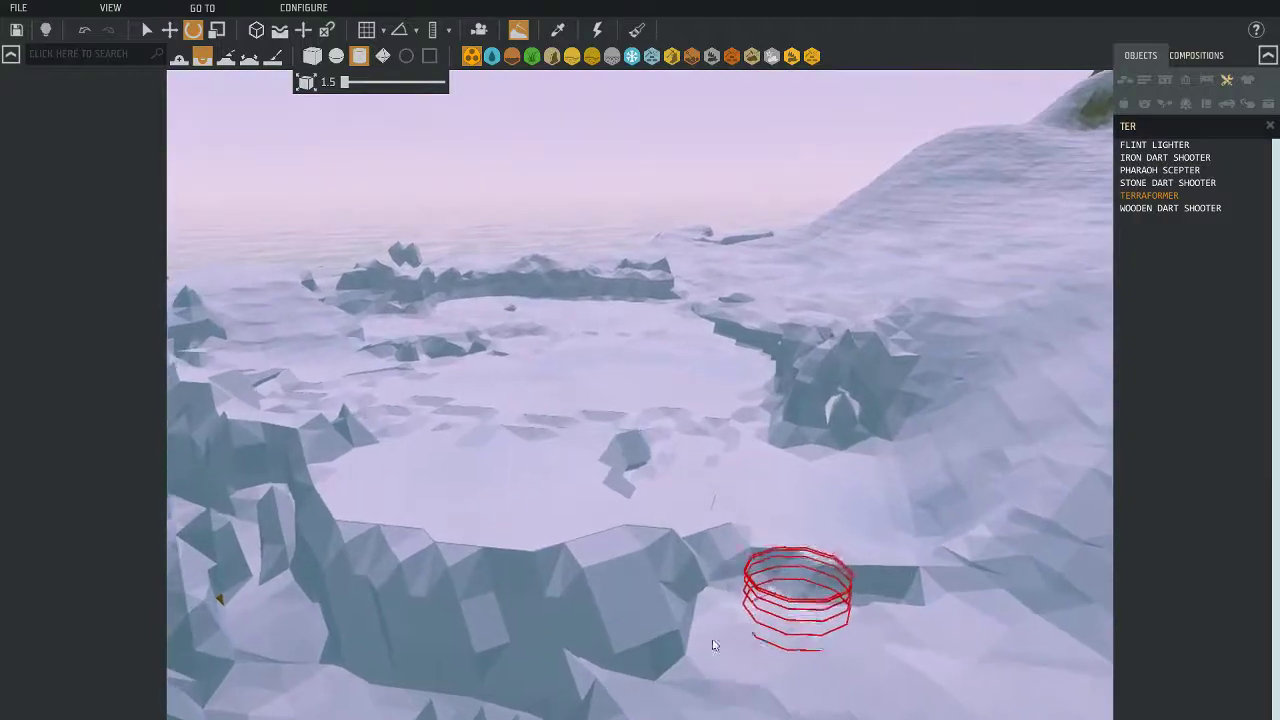
mouse_move(296, 523)
right_down()
mouse_move(800, 543)
mouse_move(808, 523)
mouse_move(825, 545)
right_up()
mouse_move(825, 600)
right_down()
mouse_move(829, 575)
mouse_move(891, 609)
mouse_move(811, 601)
right_up()
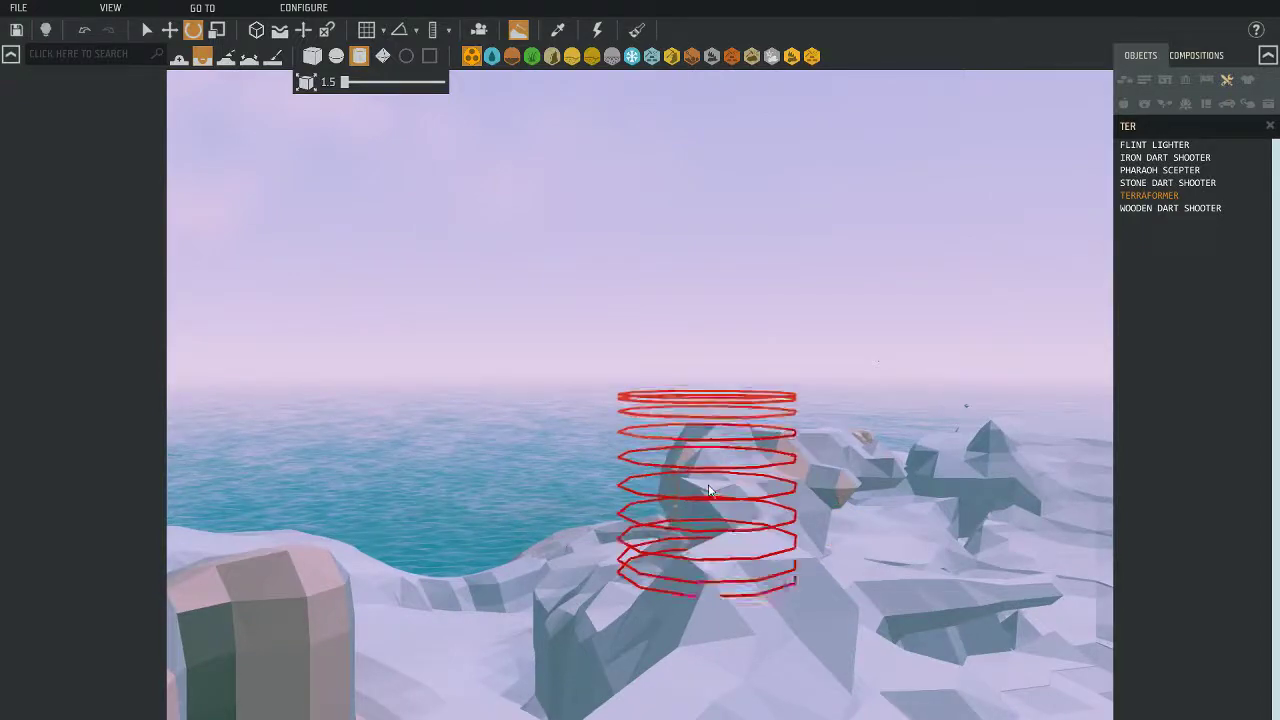
mouse_move(709, 490)
right_down()
mouse_move(700, 540)
mouse_move(958, 660)
mouse_move(958, 540)
mouse_move(990, 610)
mouse_move(1071, 651)
mouse_move(1014, 623)
mouse_move(1043, 651)
mouse_move(1035, 665)
right_up()
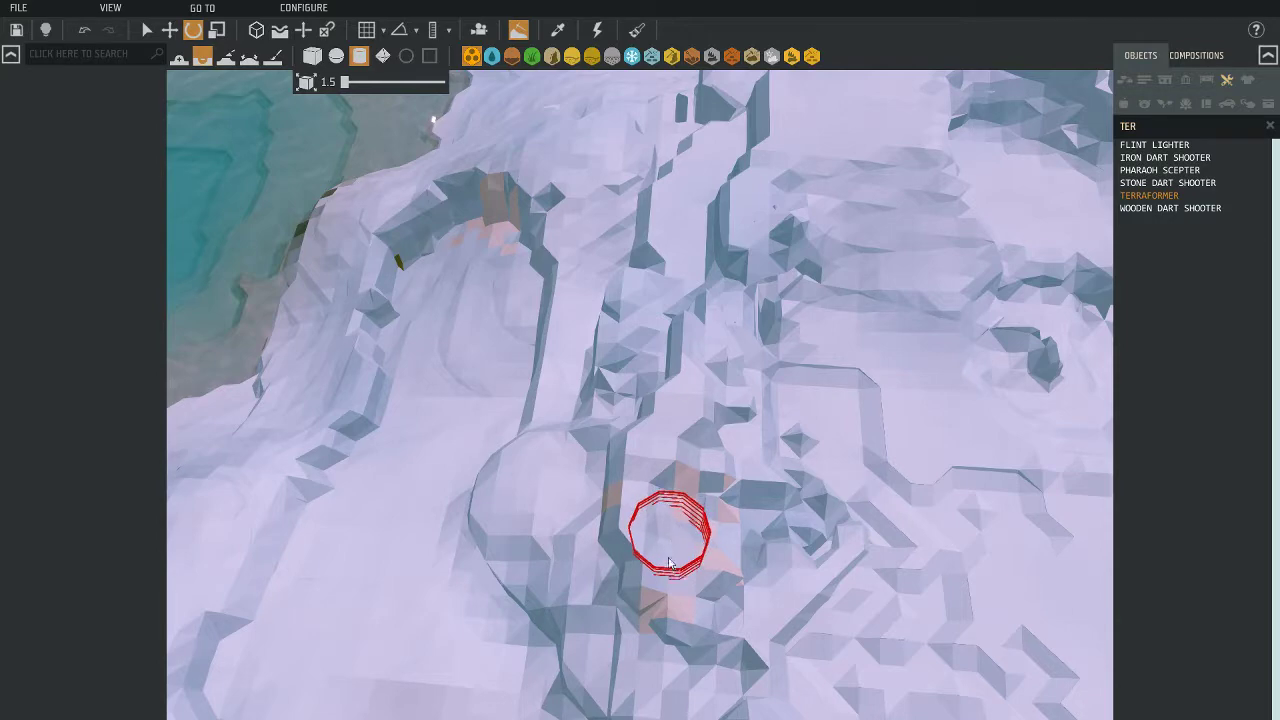
mouse_move(663, 452)
right_down()
mouse_move(698, 492)
mouse_move(743, 500)
mouse_move(731, 494)
mouse_move(731, 514)
mouse_move(762, 512)
mouse_move(686, 571)
mouse_move(723, 586)
mouse_move(729, 529)
mouse_move(528, 530)
right_up()
mouse_move(528, 530)
mouse_down()
mouse_move(381, 558)
mouse_move(340, 584)
mouse_move(393, 605)
mouse_move(408, 631)
mouse_move(422, 522)
mouse_up()
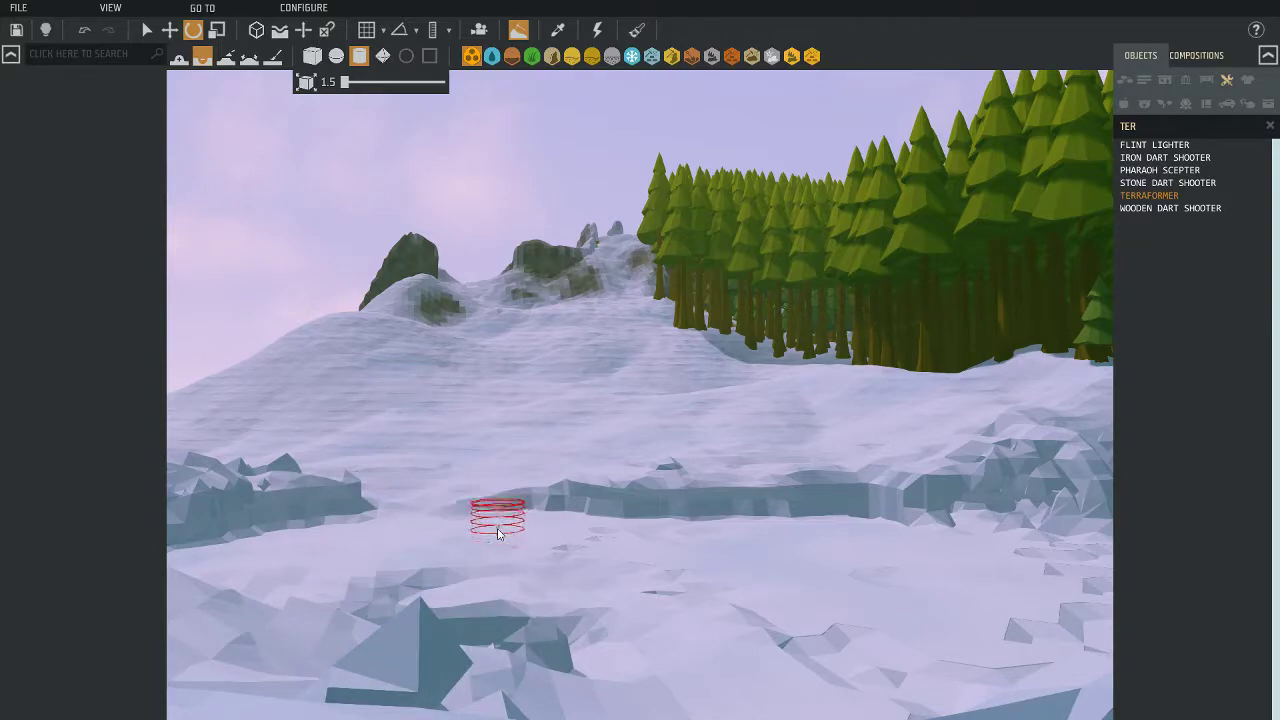
mouse_move(498, 533)
right_down()
mouse_move(800, 614)
mouse_move(857, 651)
mouse_move(1080, 655)
mouse_move(1035, 675)
mouse_move(871, 651)
mouse_move(791, 686)
mouse_move(643, 531)
mouse_move(962, 550)
mouse_move(777, 523)
mouse_move(806, 514)
mouse_move(778, 537)
mouse_move(823, 534)
mouse_move(798, 525)
mouse_move(777, 609)
mouse_move(909, 578)
mouse_move(825, 560)
mouse_move(814, 509)
mouse_move(803, 560)
mouse_move(951, 543)
mouse_move(778, 530)
mouse_move(686, 549)
mouse_move(849, 534)
mouse_move(809, 534)
mouse_move(831, 511)
mouse_move(814, 563)
mouse_move(824, 530)
mouse_move(786, 529)
mouse_move(794, 537)
mouse_move(800, 443)
mouse_move(762, 525)
mouse_move(789, 557)
mouse_move(840, 460)
mouse_move(820, 470)
mouse_move(831, 571)
mouse_move(774, 591)
mouse_move(387, 592)
mouse_move(397, 523)
mouse_move(632, 481)
mouse_move(660, 375)
mouse_move(665, 460)
mouse_move(664, 440)
mouse_move(640, 455)
mouse_move(640, 485)
mouse_move(664, 442)
right_up()
key(Escape)
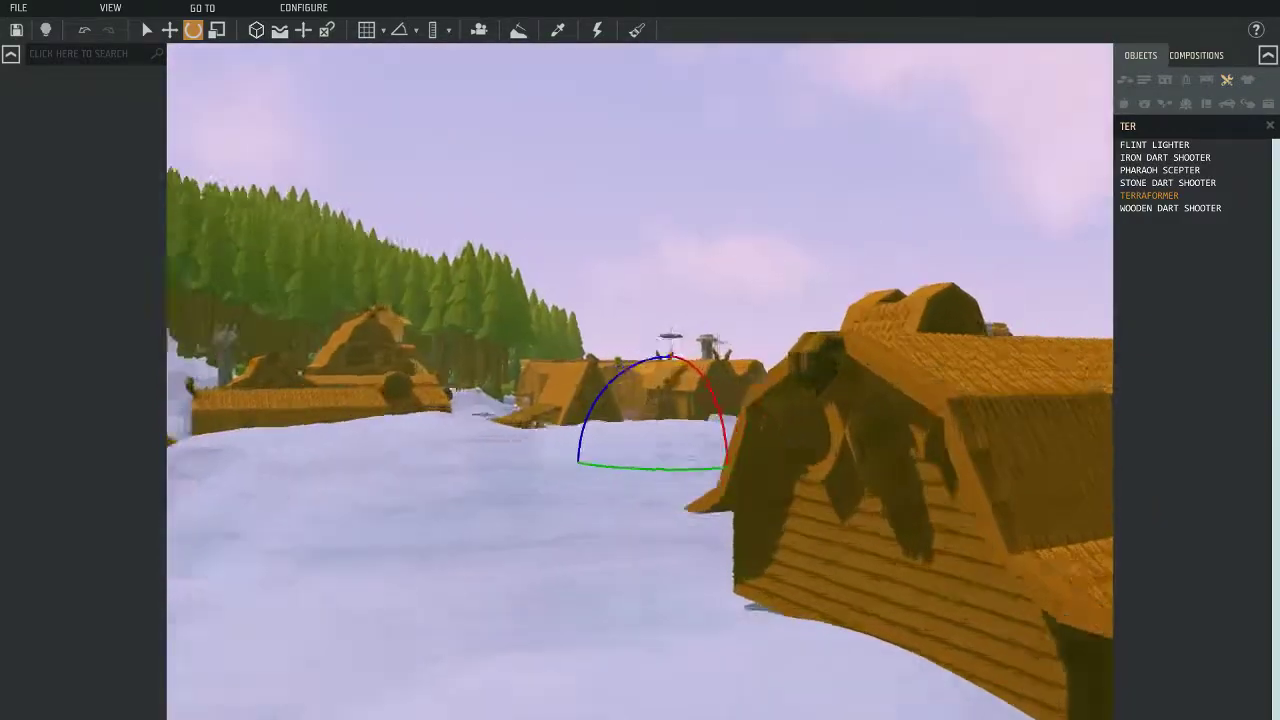
right_drag(664, 442, 734, 502)
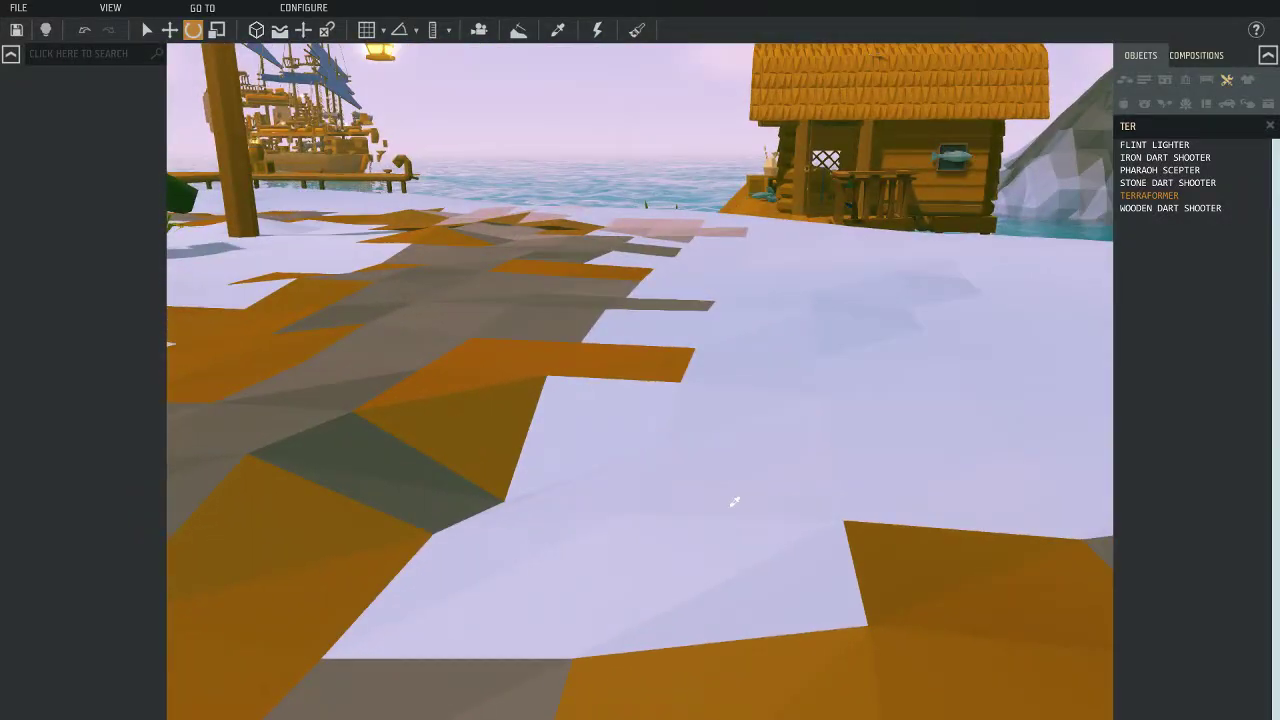
Save the game under the name Valhalla
click(18, 7)
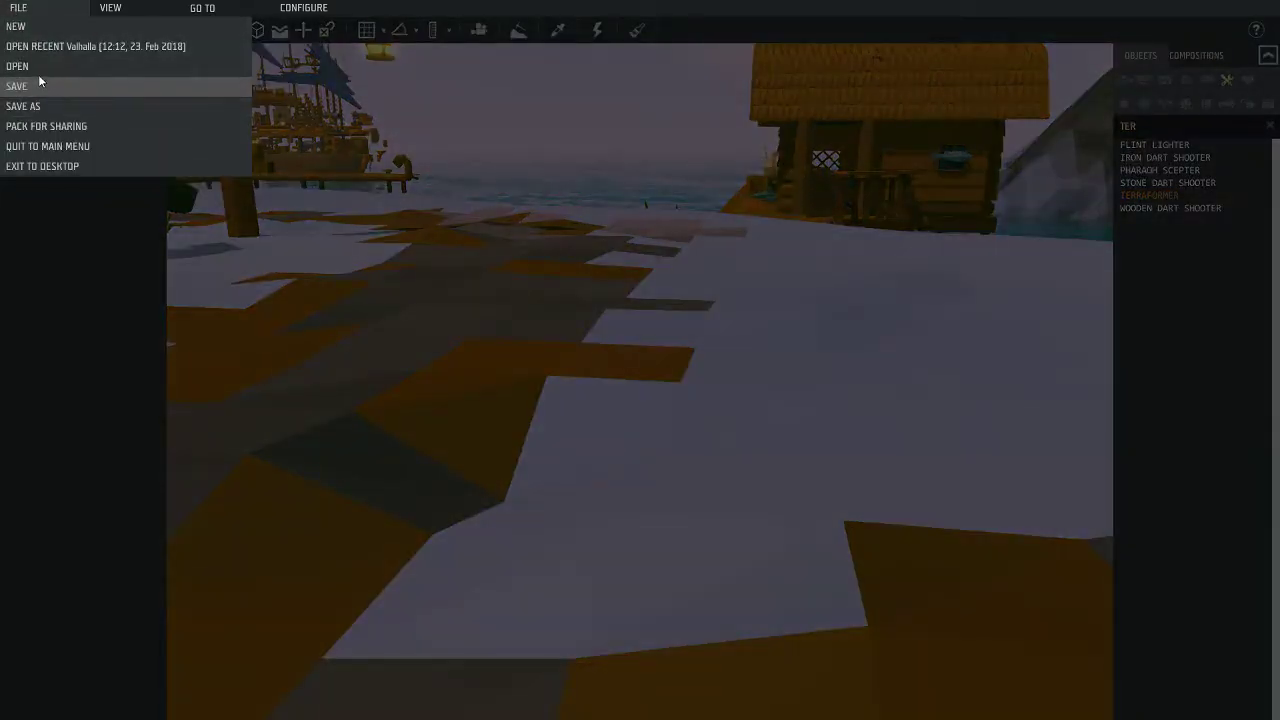
click(40, 86)
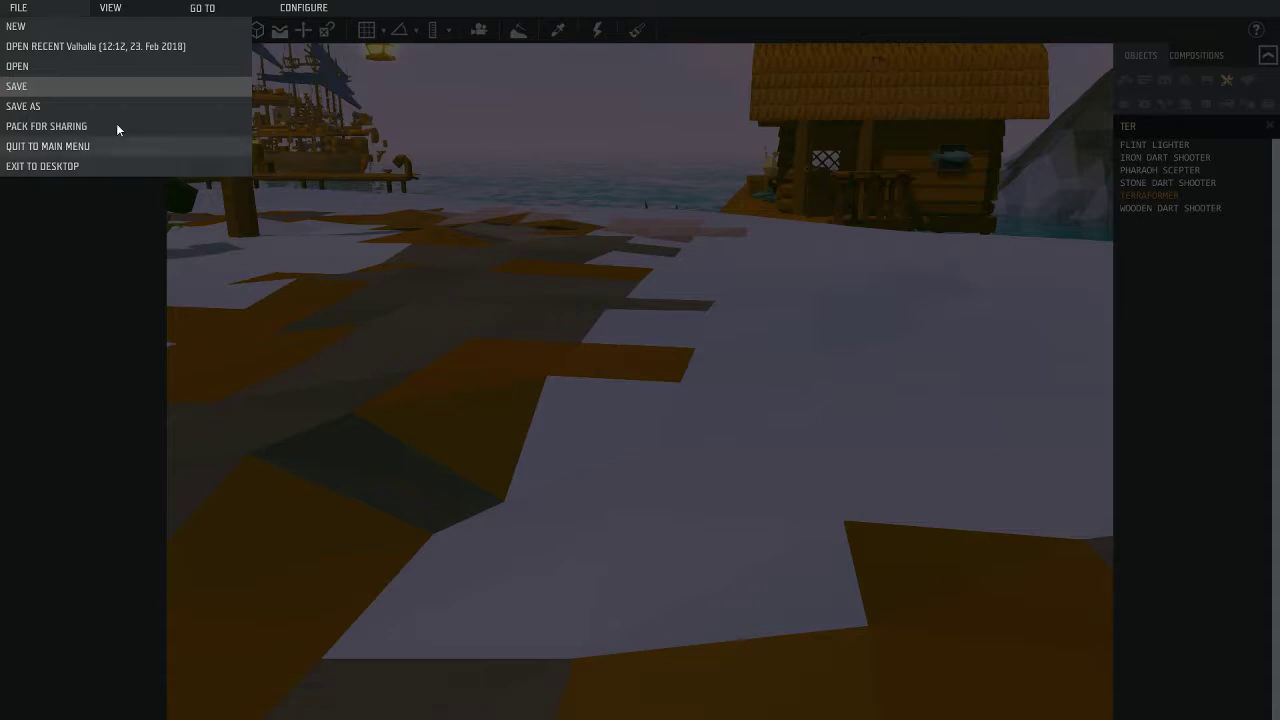
click(69, 107)
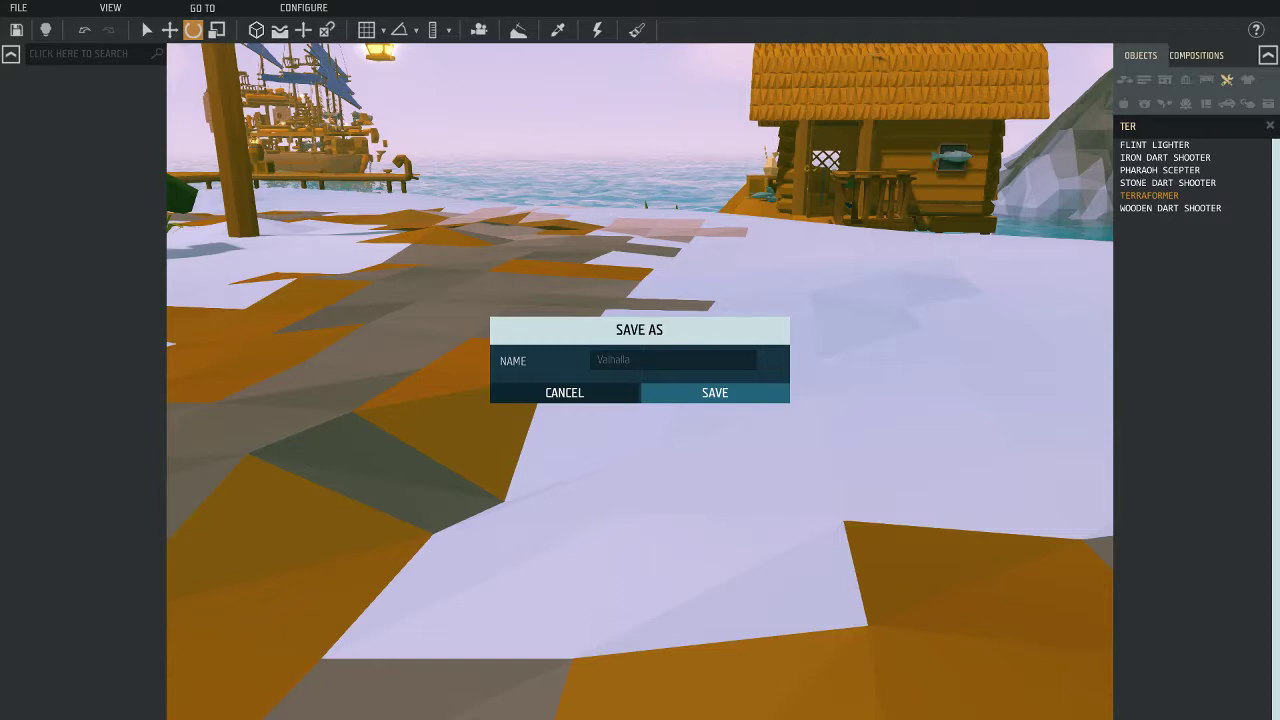
click(692, 397)
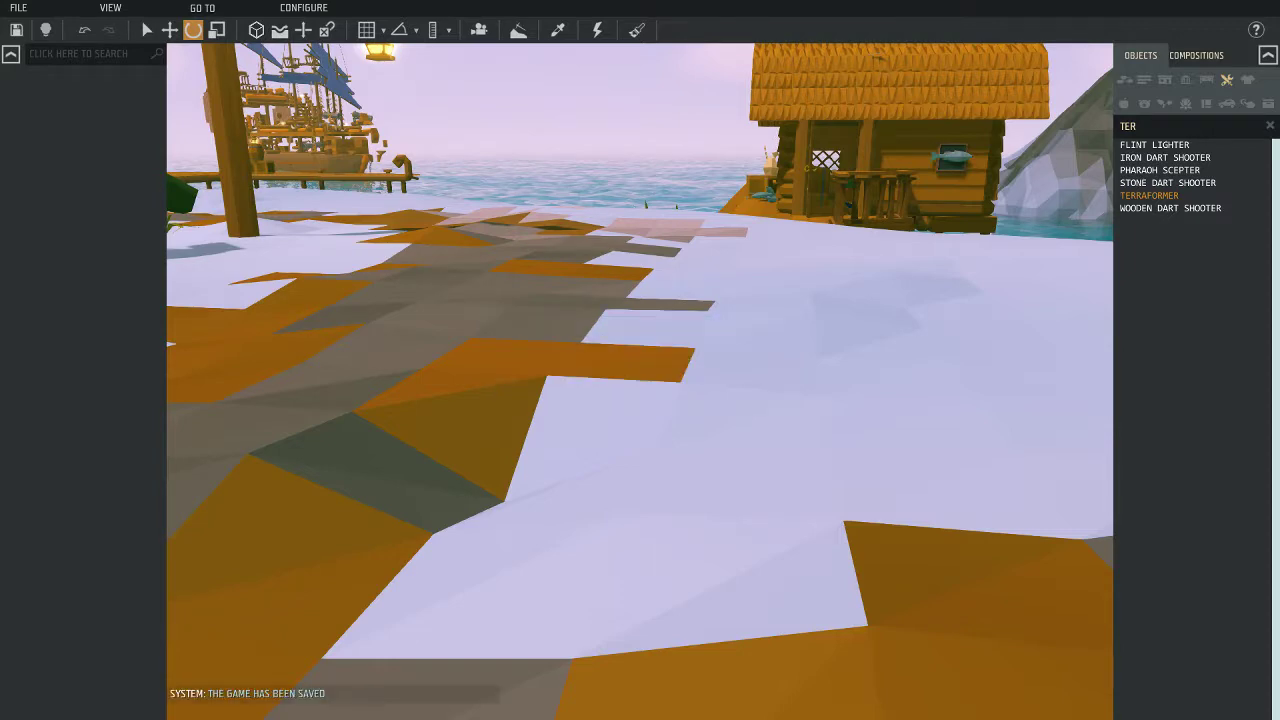
Quit to the main menu and save the yland on exit
click(22, 8)
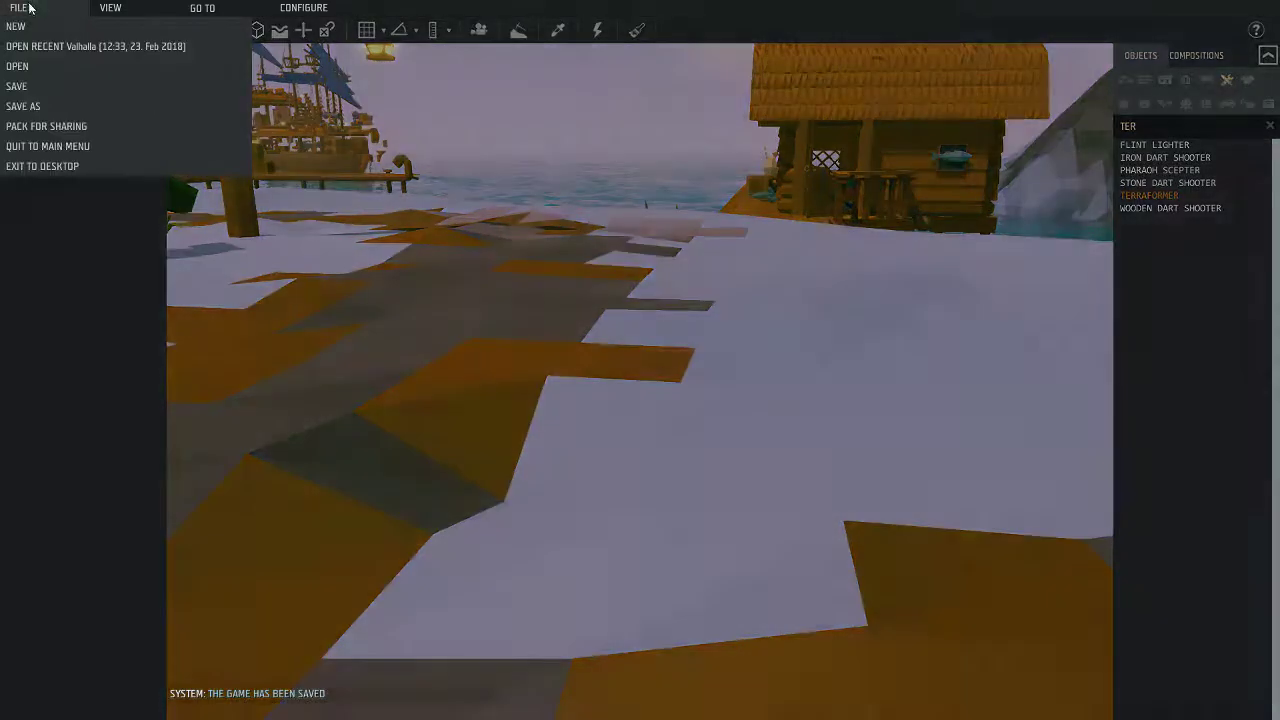
click(31, 152)
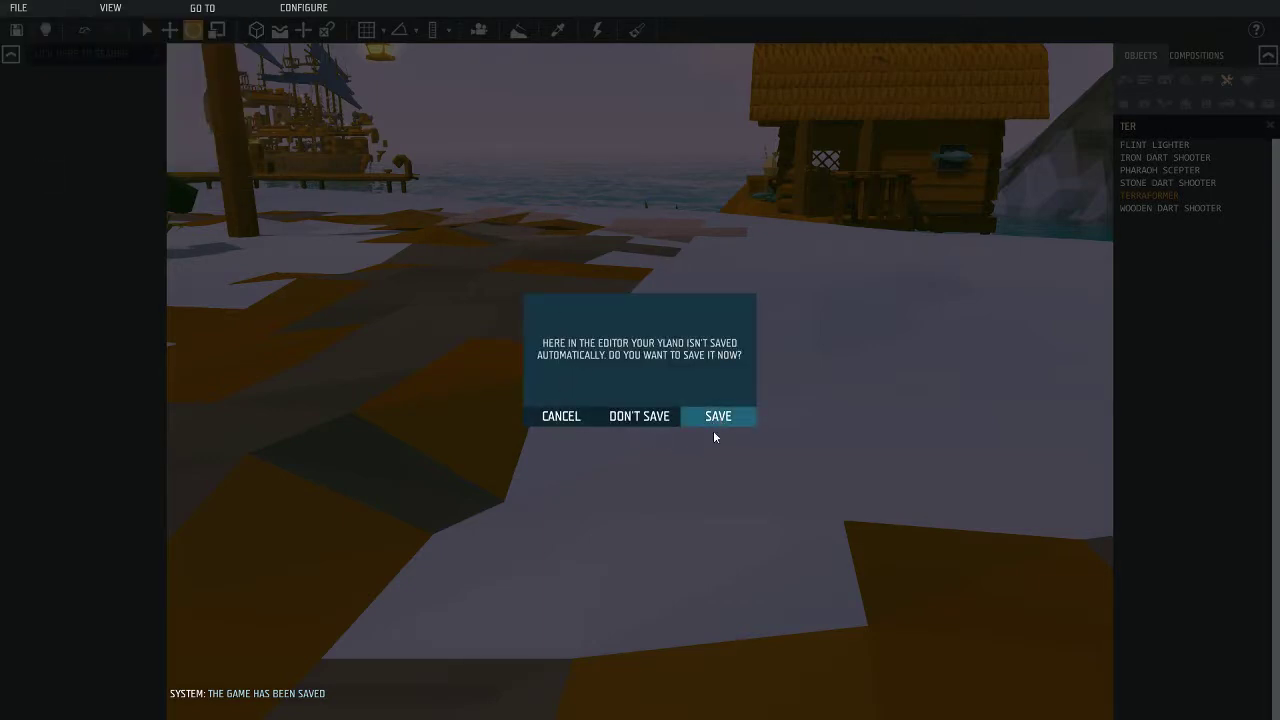
click(713, 432)
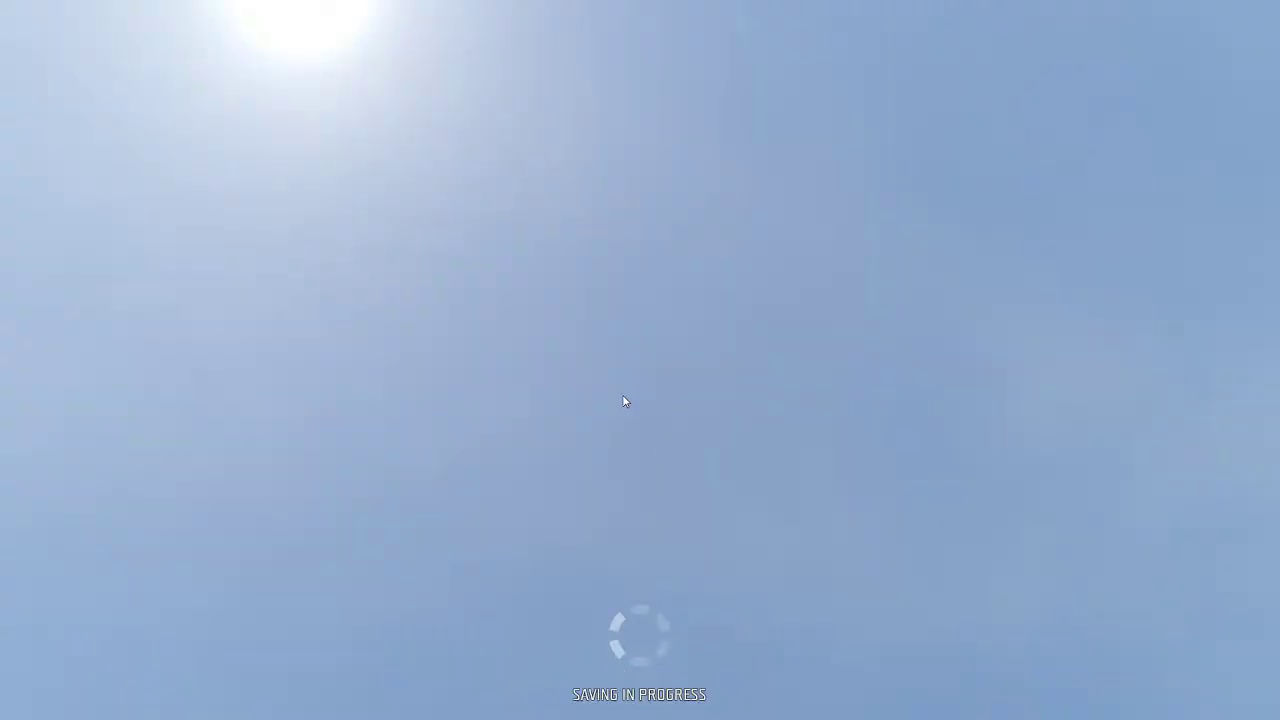